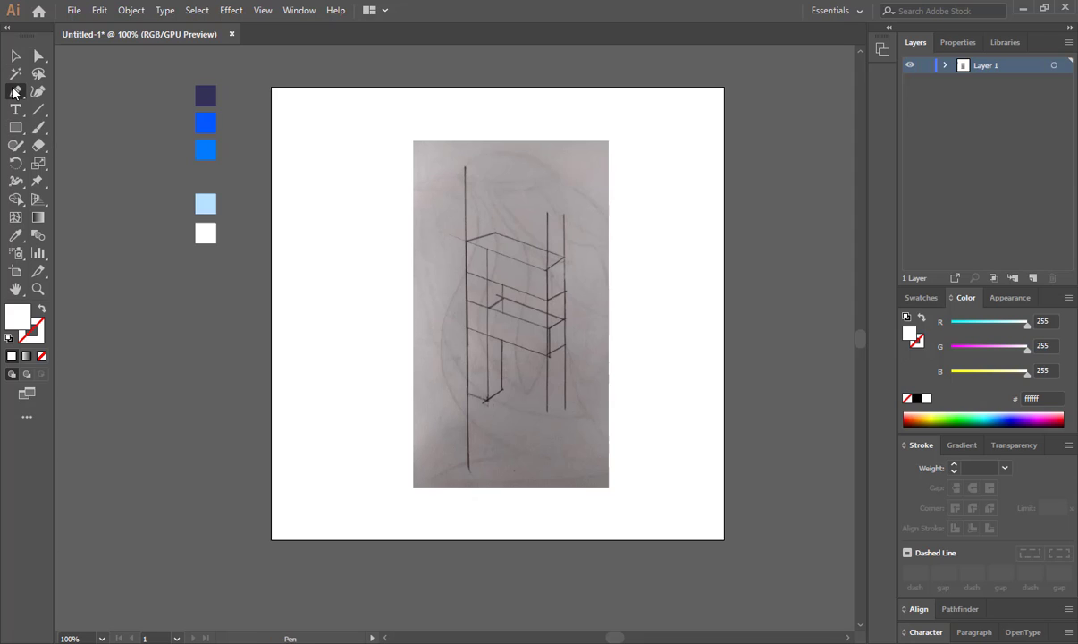
Draw a vertical line with the Pen tool over the long left-hand line of the sketch.
{"action": "key", "text": "ctrl+equal"}
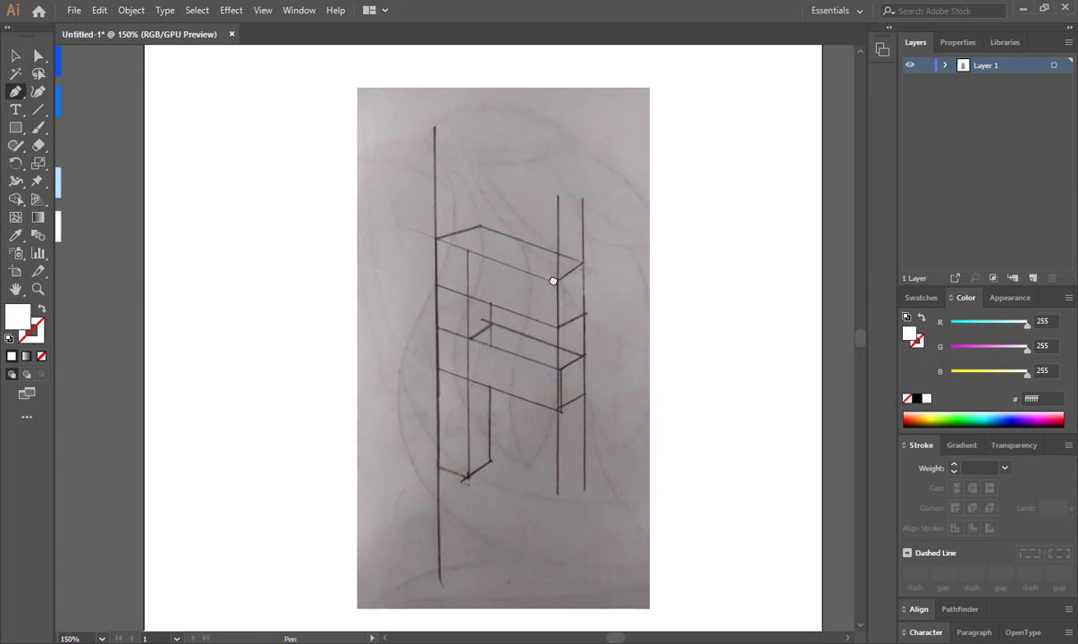
{"action": "left_click", "coordinate": [434, 127]}
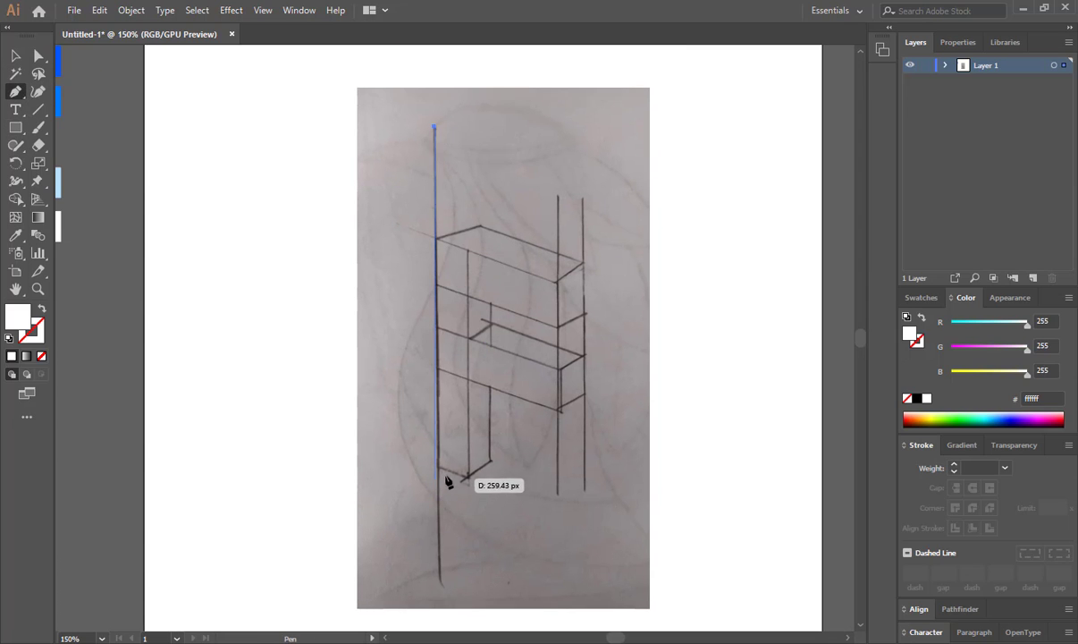
{"action": "left_click", "coordinate": [437, 527]}
Give the vertical line no fill and a pure red (ff0000) stroke.
{"action": "double_click", "coordinate": [18, 316]}
{"action": "left_click", "coordinate": [426, 367]}
{"action": "left_click", "coordinate": [716, 233]}
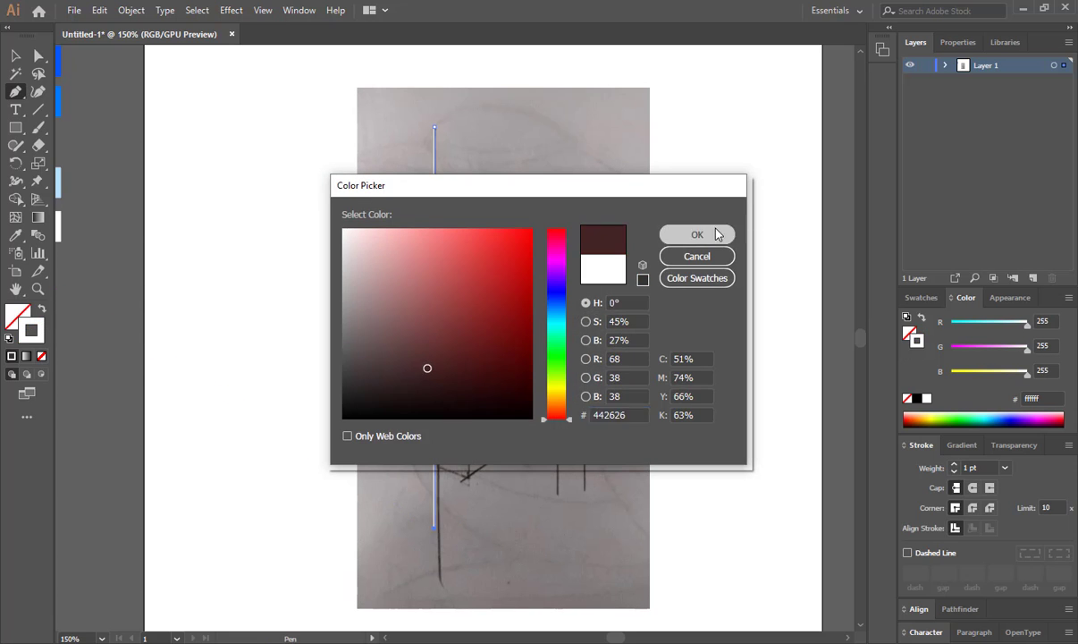
{"action": "double_click", "coordinate": [31, 331]}
{"action": "left_click", "coordinate": [531, 229]}
{"action": "left_click", "coordinate": [679, 230]}
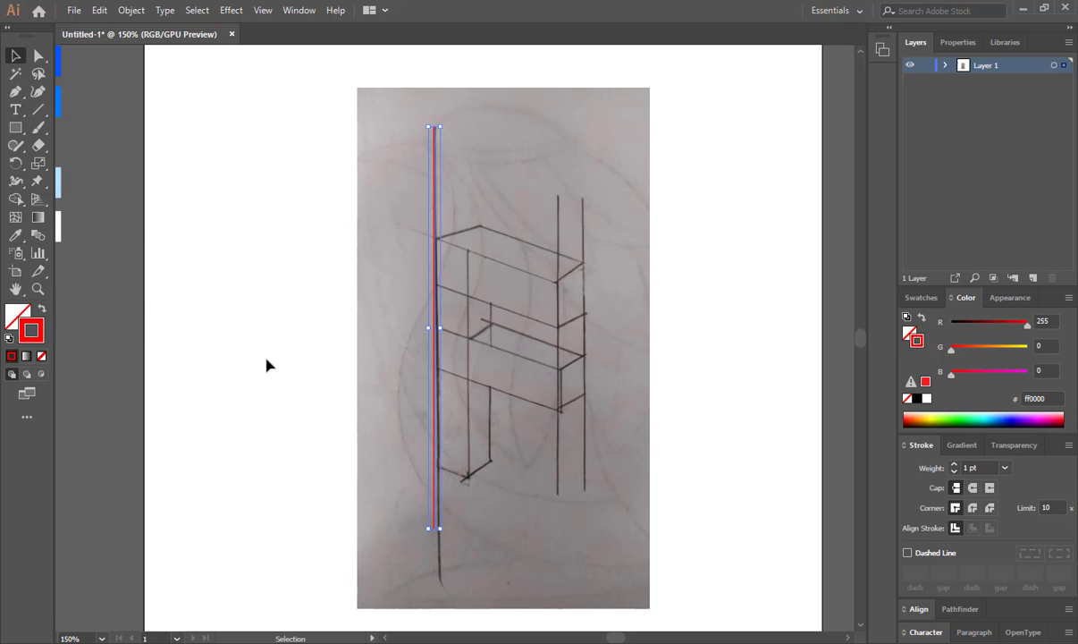
{"action": "left_click", "coordinate": [296, 236], "text": "ctrl"}
Duplicate the red vertical line twice to cover the other two vertical edges of the sketch's left pillar.
{"action": "key", "text": "v"}
{"action": "left_click", "coordinate": [436, 171]}
{"action": "left_click_drag", "start_coordinate": [436, 170], "coordinate": [467, 171]}
{"action": "left_click", "coordinate": [285, 198]}
{"action": "left_click_drag", "start_coordinate": [468, 283], "coordinate": [492, 284]}
{"action": "left_click_drag", "start_coordinate": [419, 284], "coordinate": [502, 360]}
{"action": "left_click", "coordinate": [408, 384]}
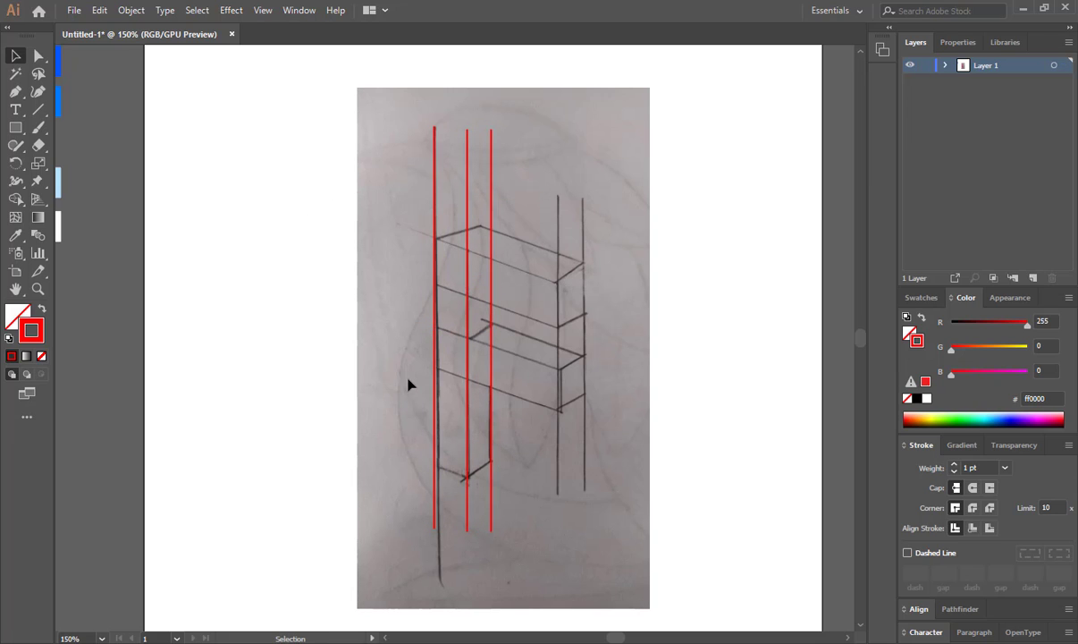
Draw a slanted line with the Pen tool over the upper bar's top front edge, extending past both pillars.
{"action": "left_click", "coordinate": [15, 92]}
{"action": "left_click", "coordinate": [425, 235]}
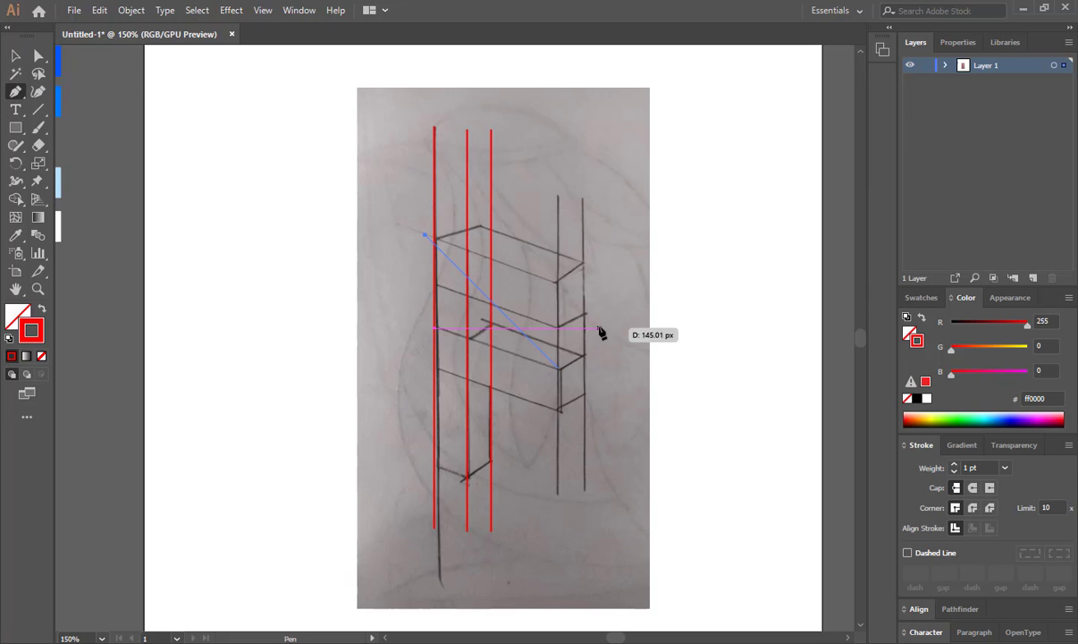
{"action": "left_click", "coordinate": [606, 301]}
{"action": "key", "text": "v"}
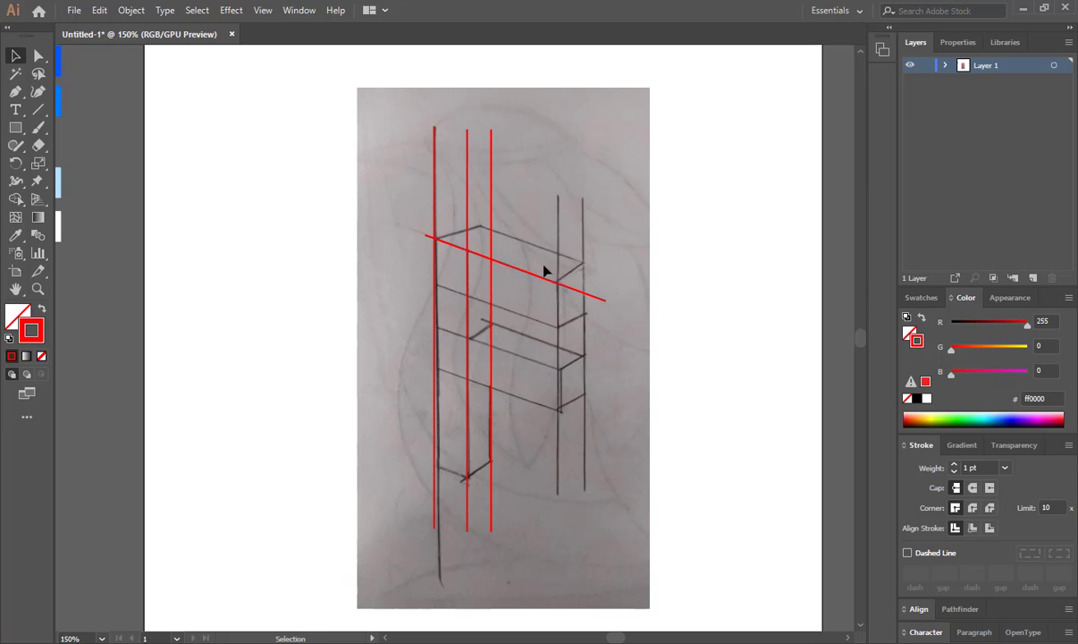
Paste a copy of the slanted line in front and move it down onto the upper bar's bottom front edge.
{"action": "key", "text": "ctrl+c"}
{"action": "key", "text": "ctrl+f"}
{"action": "key", "text": "shift+Down"}
{"action": "key", "text": "shift+Down"}
{"action": "key", "text": "shift+Down"}
{"action": "key", "text": "Down"}
{"action": "key", "text": "Down"}
{"action": "key", "text": "Down"}
{"action": "key", "text": "Down"}
{"action": "key", "text": "Down"}
{"action": "key", "text": "Down"}
{"action": "key", "text": "Down"}
{"action": "key", "text": "Down"}
{"action": "key", "text": "Down"}
{"action": "key", "text": "Down"}
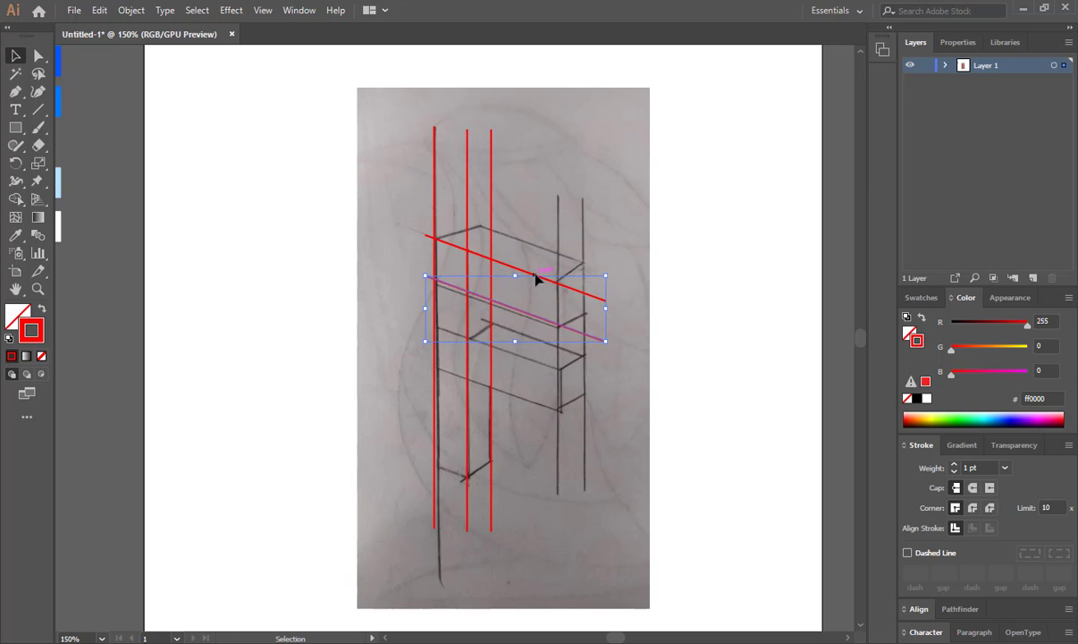
{"action": "left_click", "coordinate": [366, 258]}
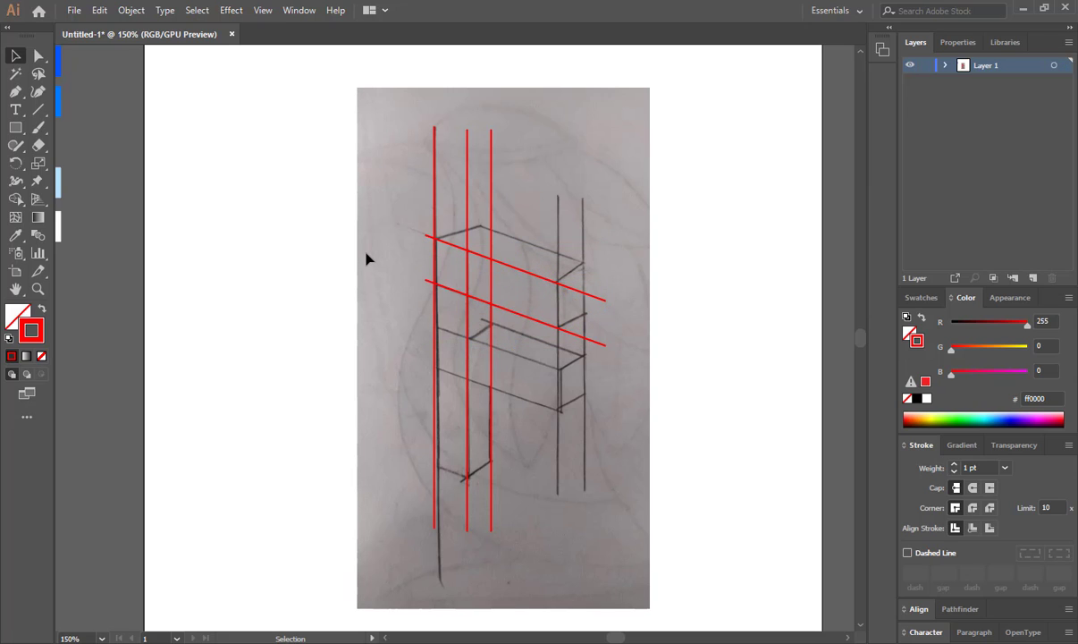
Paste copies of both slanted lines in front and move them down over the lower bar's top and bottom front edges.
{"action": "left_click_drag", "start_coordinate": [552, 343], "coordinate": [553, 338]}
{"action": "key", "text": "ctrl+c"}
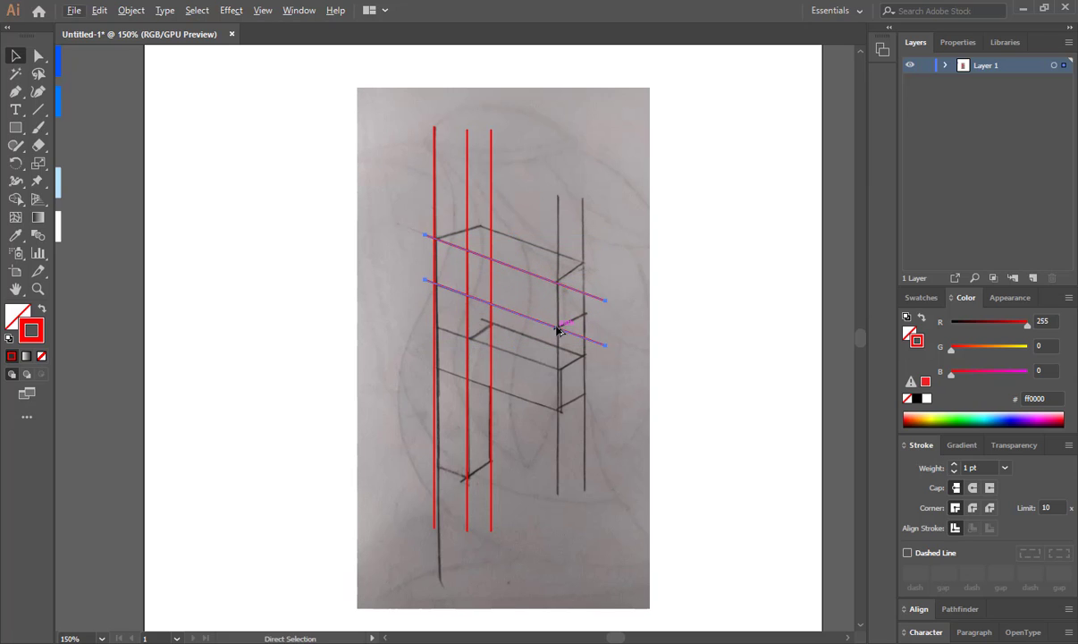
{"action": "key", "text": "ctrl+f"}
{"action": "key", "text": "shift+Down"}
{"action": "key", "text": "shift+Down"}
{"action": "key", "text": "shift+Down"}
{"action": "key", "text": "shift+Down"}
{"action": "key", "text": "shift+Down"}
{"action": "key", "text": "Down"}
{"action": "key", "text": "Down"}
{"action": "key", "text": "Down"}
{"action": "key", "text": "Down"}
{"action": "key", "text": "Down"}
{"action": "key", "text": "Down"}
{"action": "key", "text": "Down"}
{"action": "key", "text": "Down"}
{"action": "key", "text": "Down"}
{"action": "key", "text": "Down"}
{"action": "key", "text": "Down"}
{"action": "key", "text": "Down"}
{"action": "key", "text": "Down"}
{"action": "key", "text": "Down"}
{"action": "key", "text": "Down"}
{"action": "key", "text": "Down"}
{"action": "key", "text": "Down"}
{"action": "key", "text": "Down"}
{"action": "key", "text": "Down"}
{"action": "key", "text": "Down"}
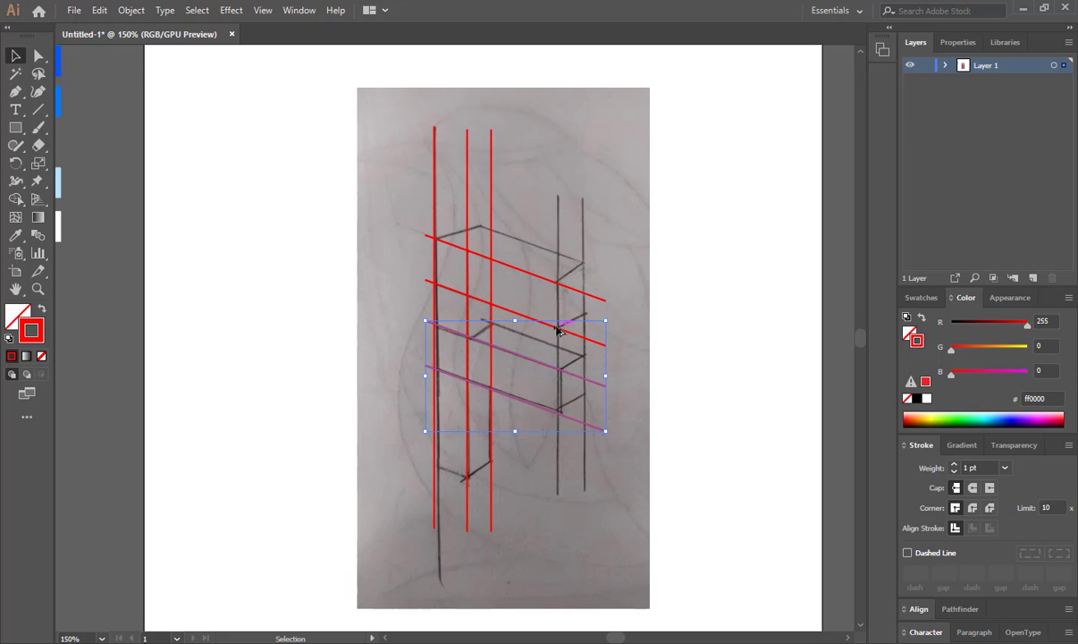
Duplicate the lower bar's top slanted line and place the copy along its back top edge.
{"action": "left_click", "coordinate": [370, 317]}
{"action": "left_click_drag", "start_coordinate": [573, 383], "coordinate": [581, 369]}
{"action": "left_click", "coordinate": [301, 319]}
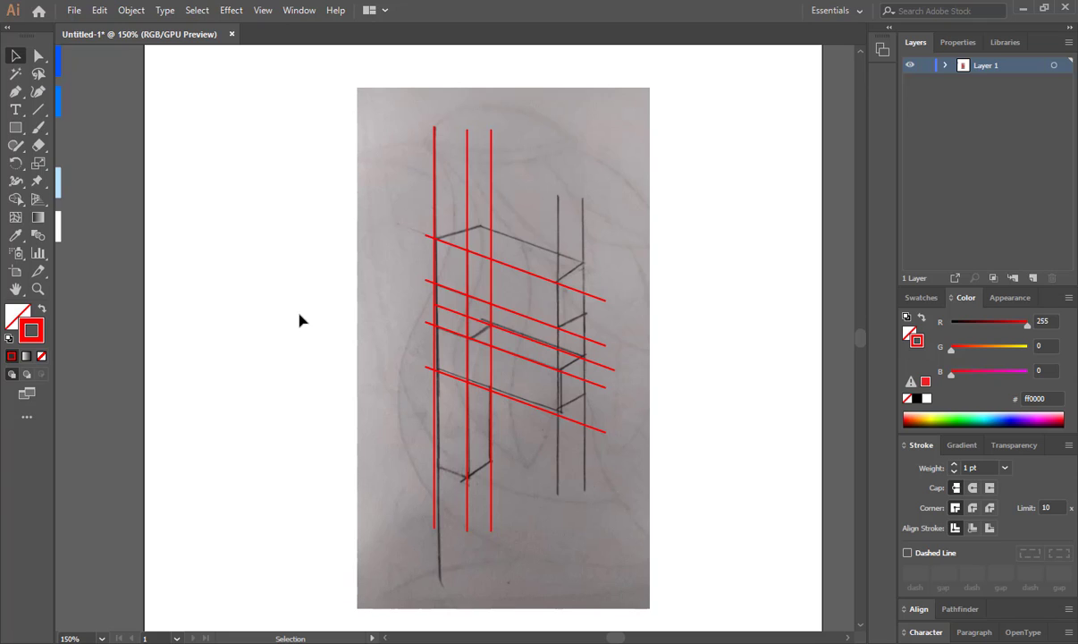
Trace the sketch's right pillar as a closed four-sided path with the Pen tool.
{"action": "left_click", "coordinate": [16, 91]}
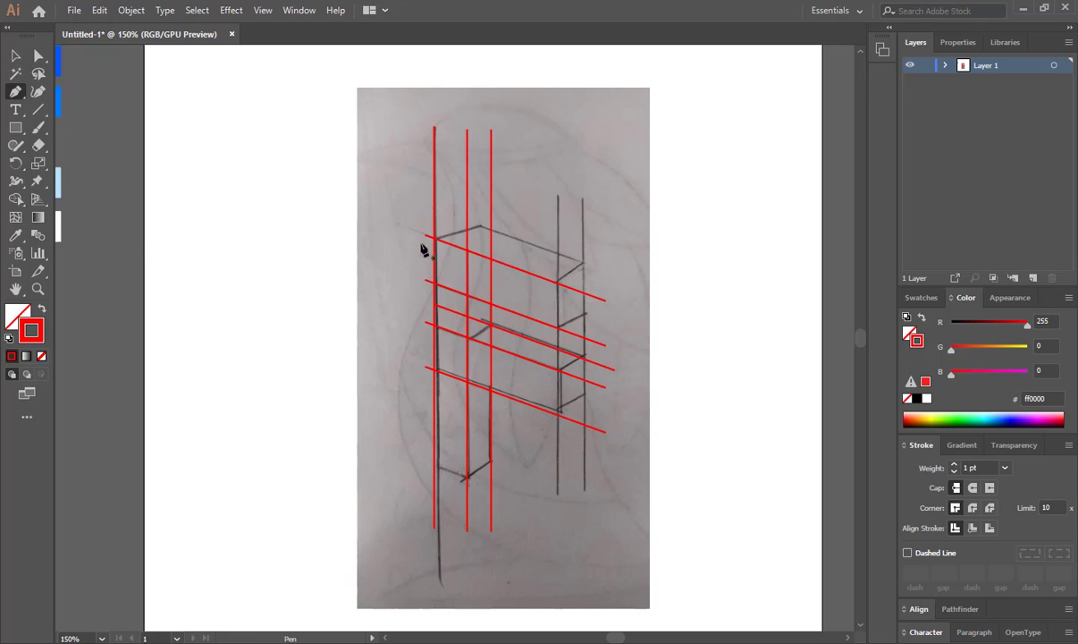
{"action": "left_click", "coordinate": [558, 196]}
{"action": "left_click", "coordinate": [558, 497], "text": "shift"}
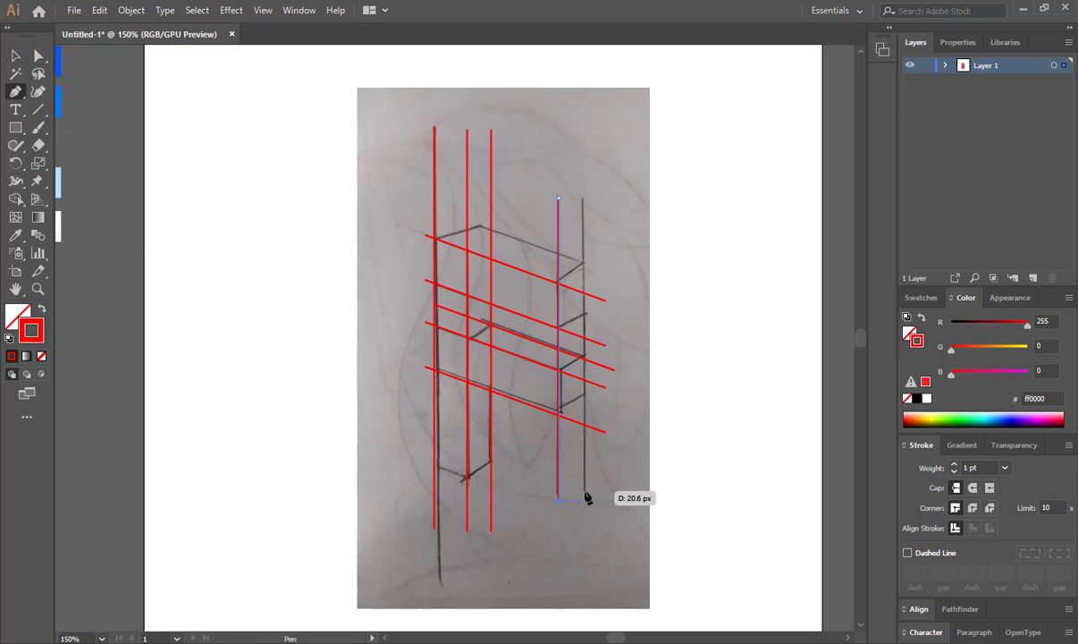
{"action": "left_click", "coordinate": [585, 498]}
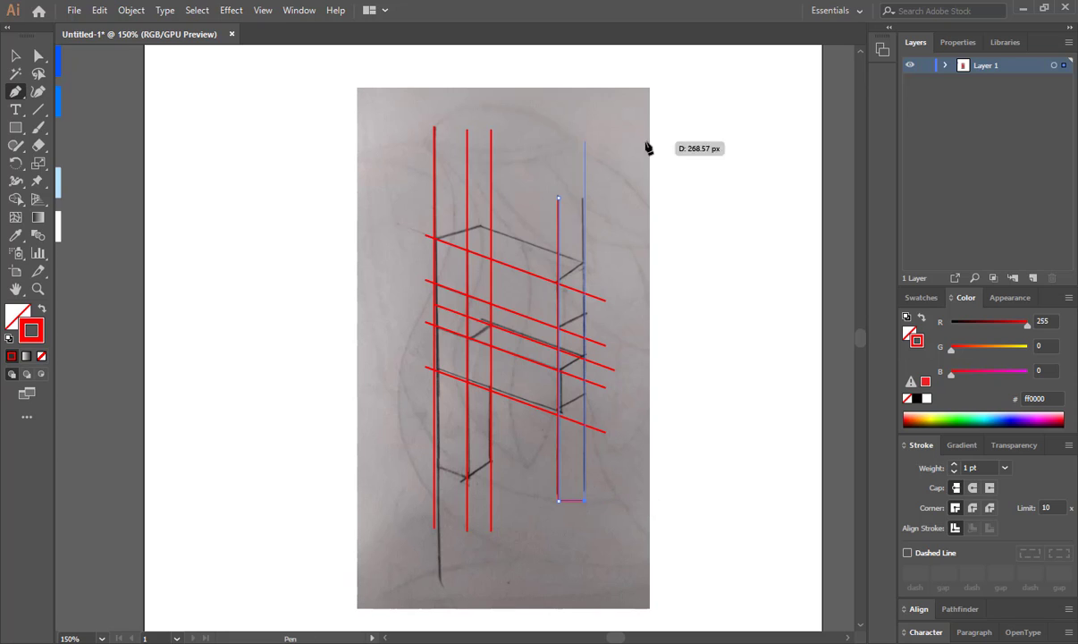
{"action": "left_click", "coordinate": [585, 193]}
{"action": "left_click", "coordinate": [558, 196]}
{"action": "left_click", "coordinate": [16, 56]}
{"action": "left_click", "coordinate": [16, 91]}
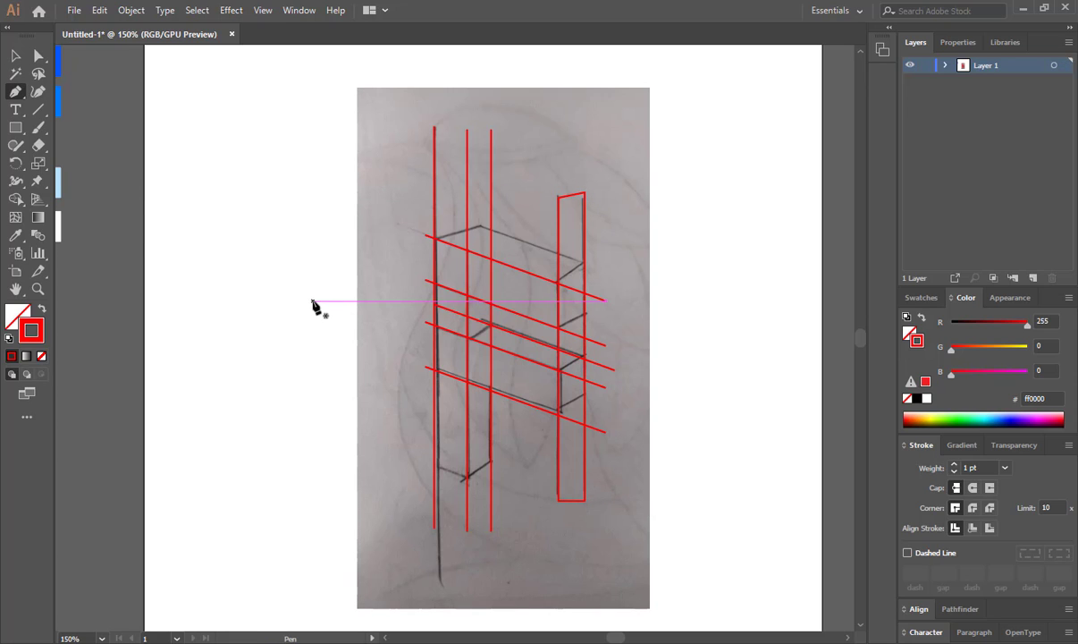
{"action": "left_click", "coordinate": [422, 465]}
{"action": "left_click", "coordinate": [465, 481]}
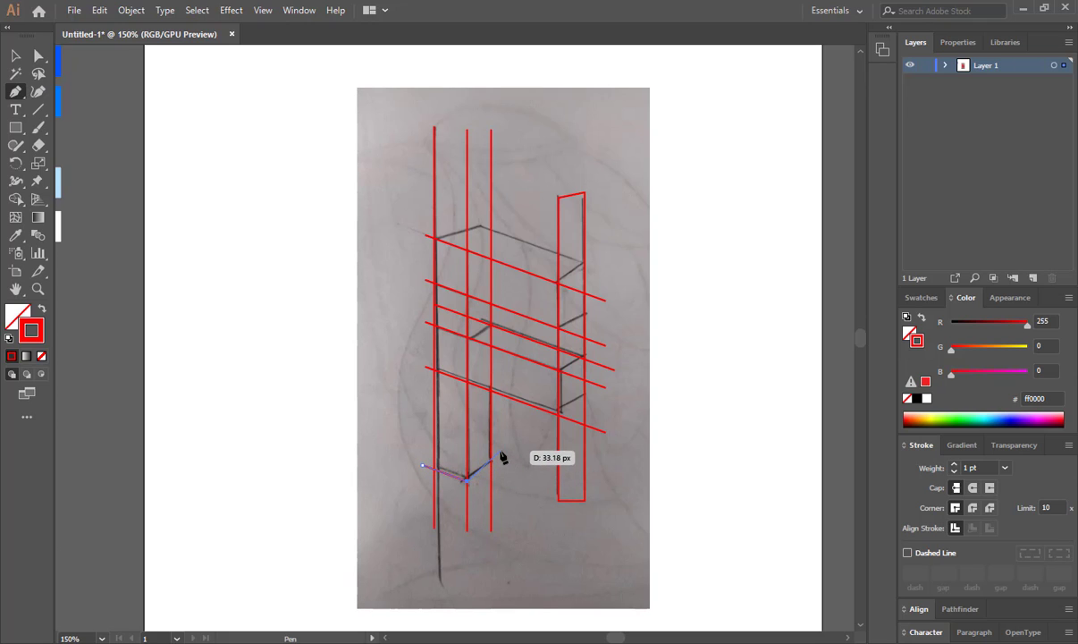
{"action": "key", "text": "ctrl+z"}
{"action": "key", "text": "ctrl+z"}
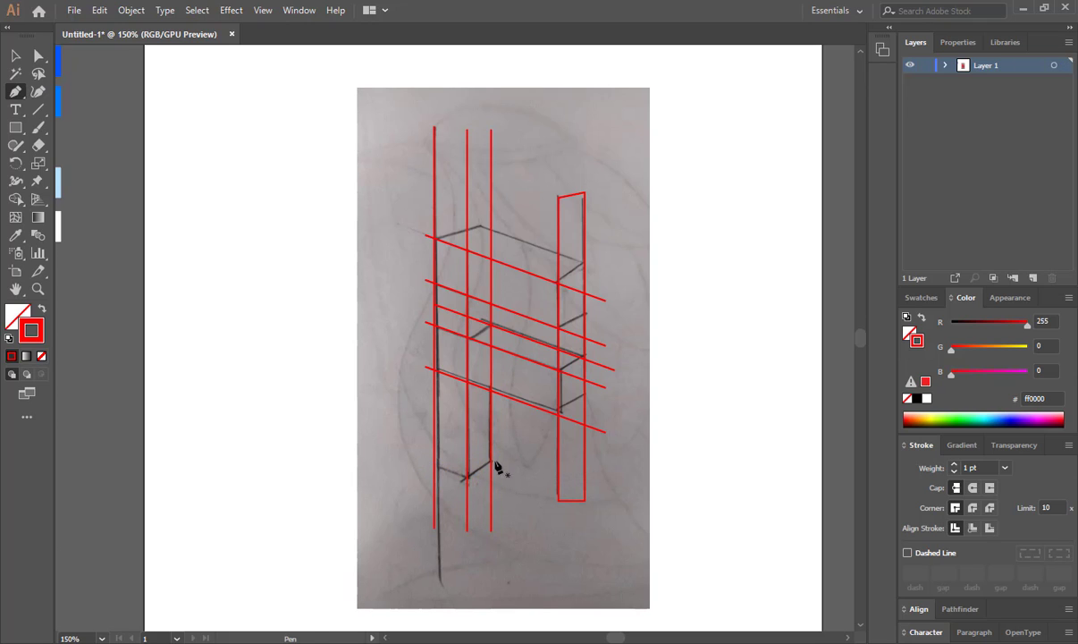
Draw a V-shaped open path with the Pen tool along the base of the left pillar, crossing its outer vertical lines.
{"action": "left_click", "coordinate": [497, 456]}
{"action": "left_click", "coordinate": [467, 477]}
{"action": "left_click", "coordinate": [402, 451]}
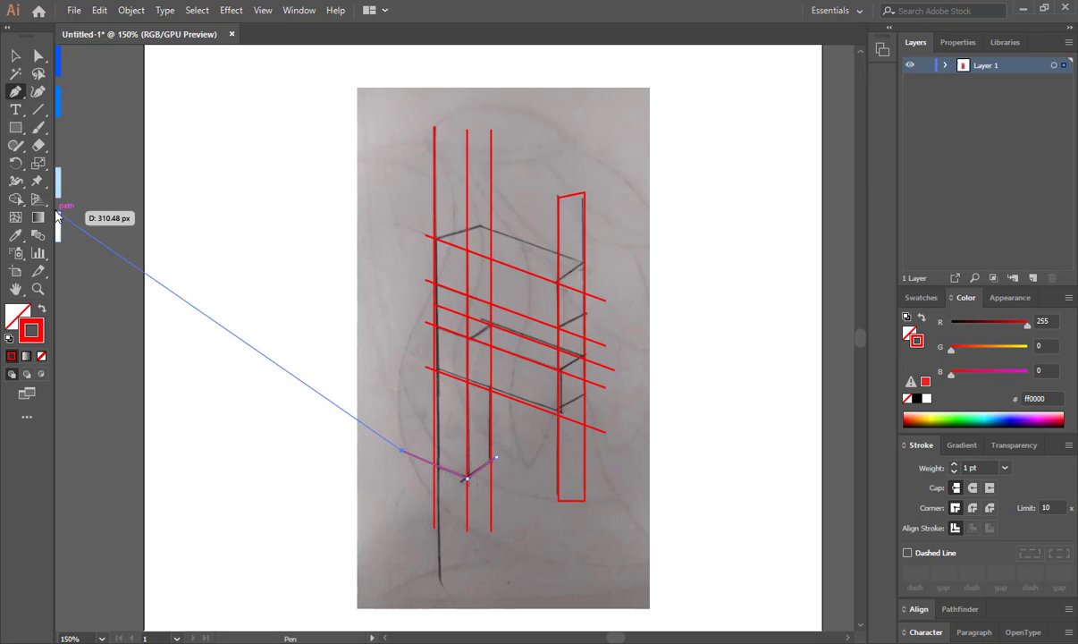
{"action": "key", "text": "Escape"}
{"action": "key", "text": "v"}
{"action": "left_click", "coordinate": [304, 409]}
{"action": "left_click_drag", "start_coordinate": [304, 409], "coordinate": [492, 539]}
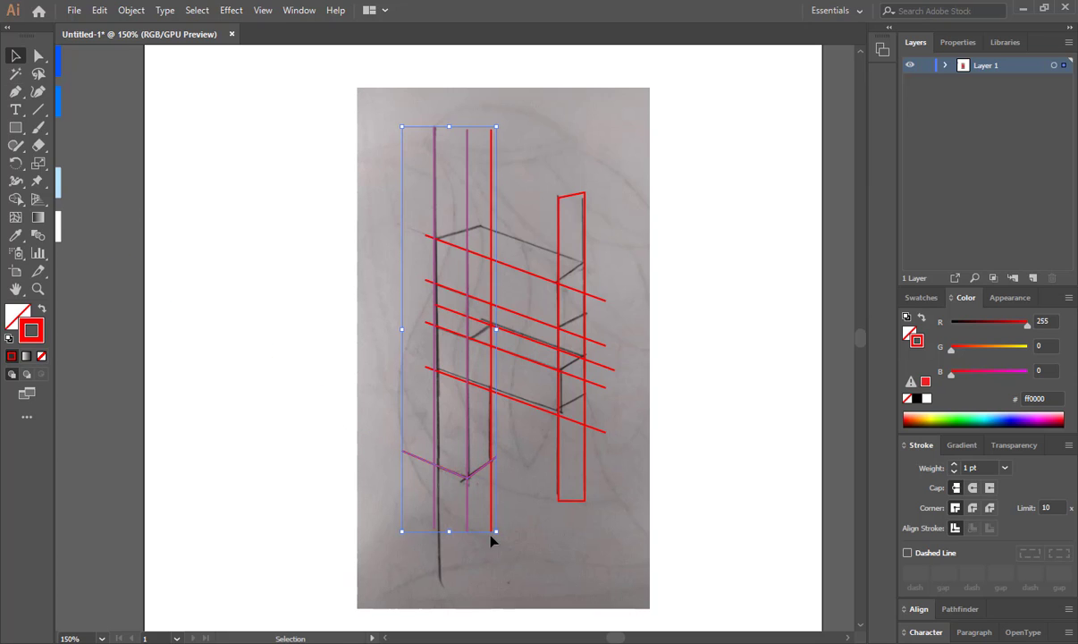
{"action": "key", "text": "shift+m"}
{"action": "left_click_drag", "start_coordinate": [514, 503], "coordinate": [515, 503]}
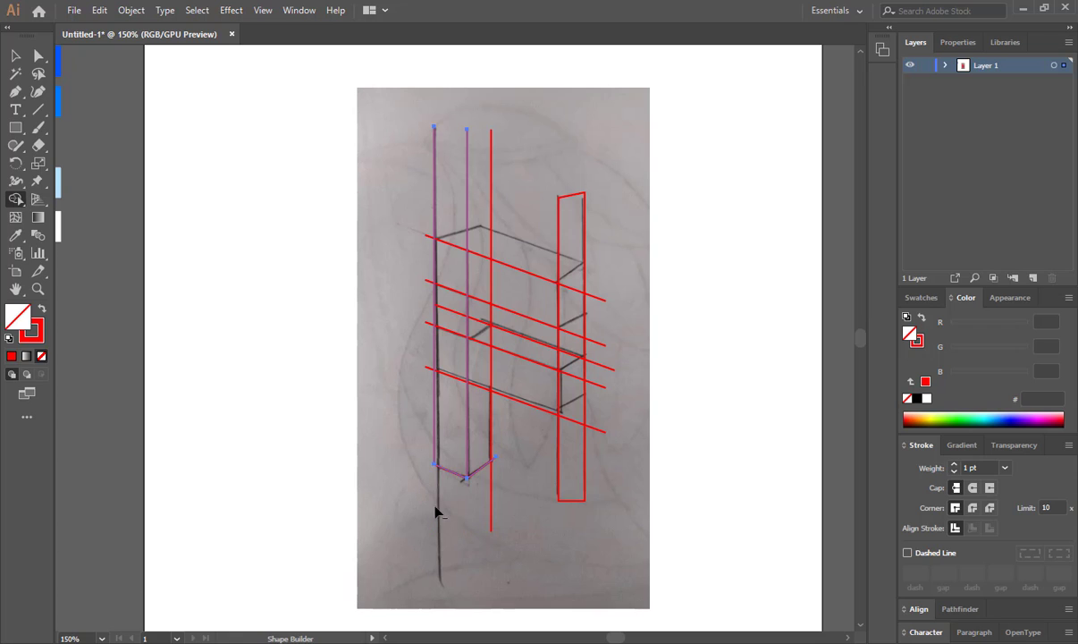
{"action": "key", "text": "v"}
{"action": "left_click_drag", "start_coordinate": [528, 446], "coordinate": [477, 400]}
Trim the left pillar's three vertical lines below the base path and the base path's overhanging ends with Shape Builder.
{"action": "key", "text": "ctrl+plus"}
{"action": "key", "text": "ctrl+plus"}
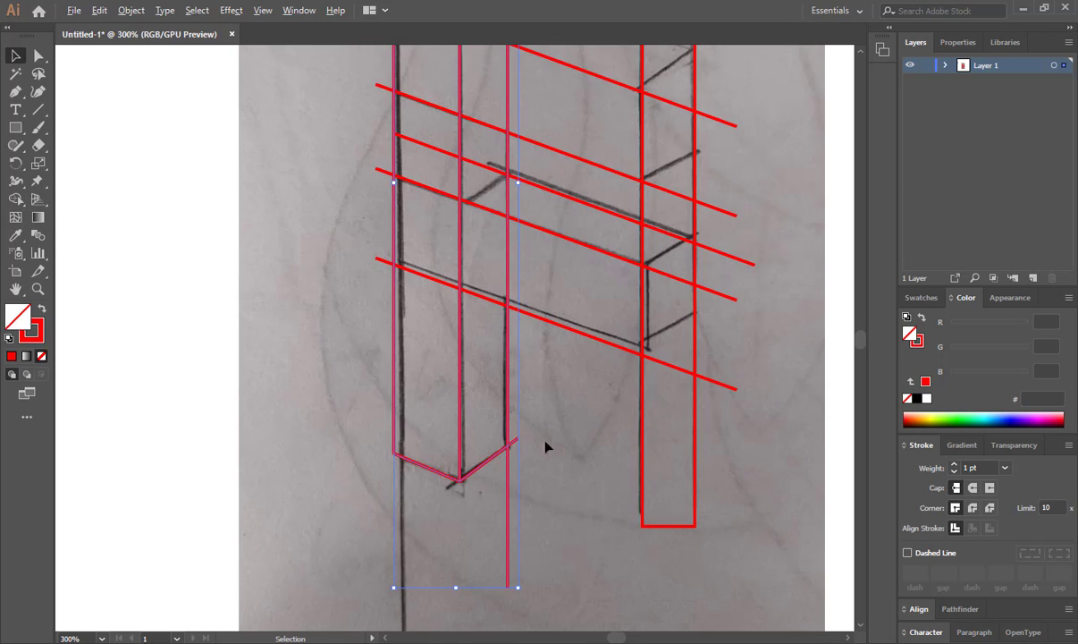
{"action": "left_click", "coordinate": [547, 572]}
{"action": "left_click_drag", "start_coordinate": [547, 572], "coordinate": [465, 458]}
{"action": "key", "text": "shift+m"}
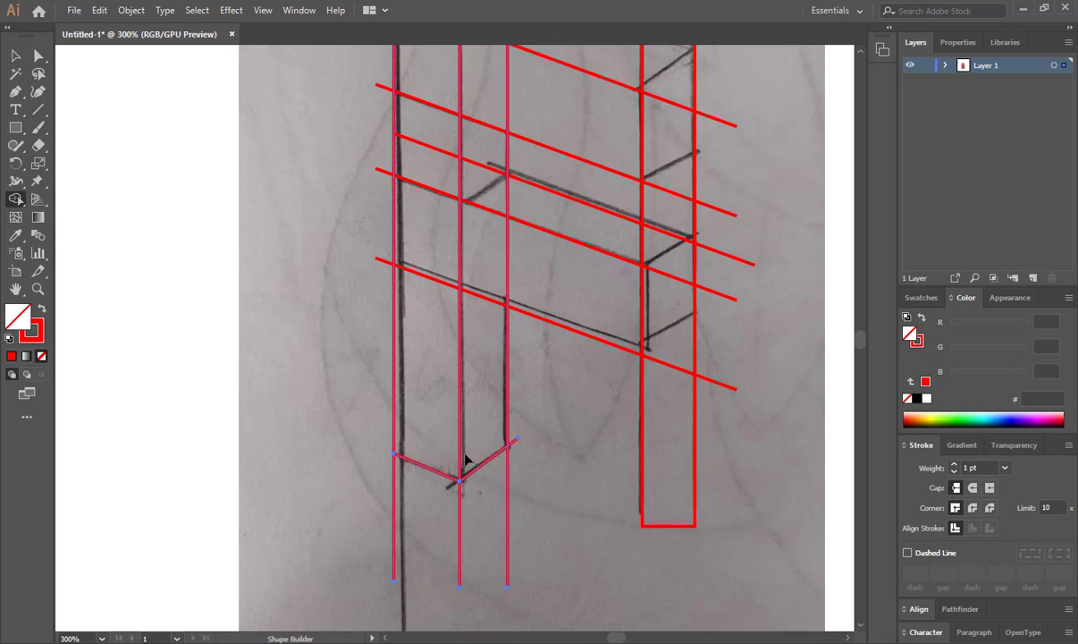
{"action": "left_click_drag", "start_coordinate": [495, 500], "coordinate": [298, 504]}
{"action": "key", "text": "v"}
{"action": "left_click", "coordinate": [300, 504]}
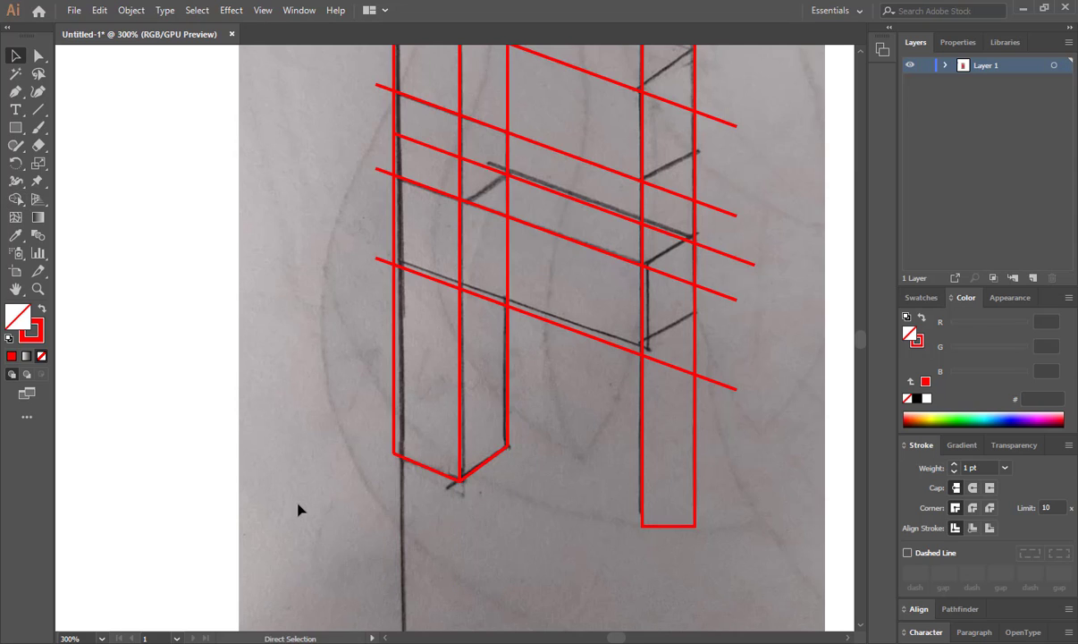
Draw a slanted line with the Pen tool over the short left edge of the upper bar's top face.
{"action": "key", "text": "ctrl+minus"}
{"action": "left_click", "coordinate": [477, 423]}
{"action": "left_click", "coordinate": [373, 359]}
{"action": "left_click_drag", "start_coordinate": [373, 359], "coordinate": [361, 469]}
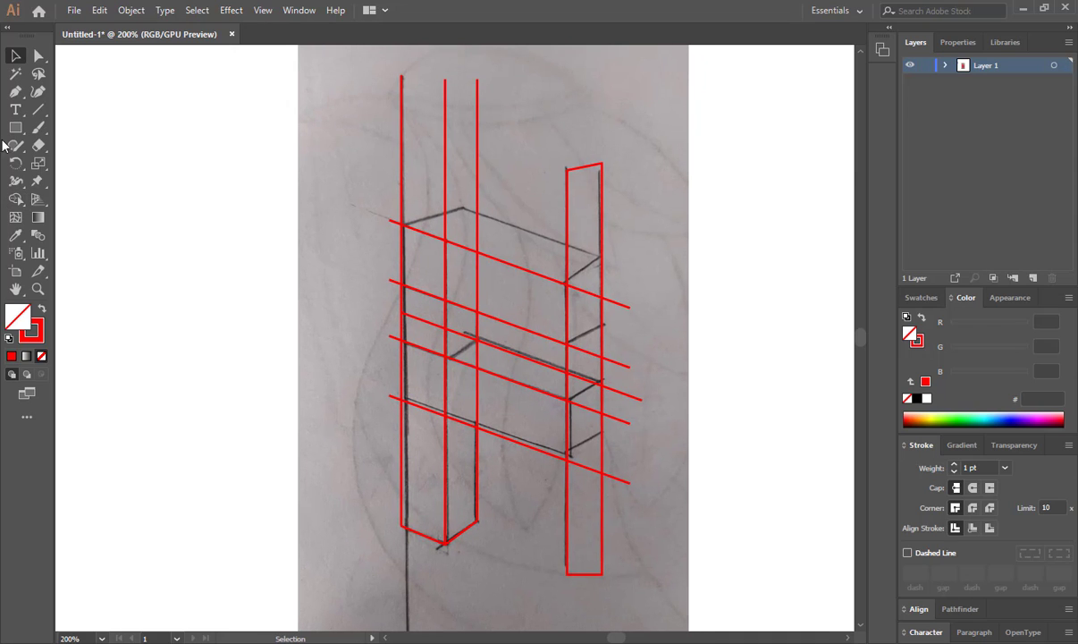
{"action": "left_click", "coordinate": [15, 91]}
{"action": "left_click", "coordinate": [390, 232]}
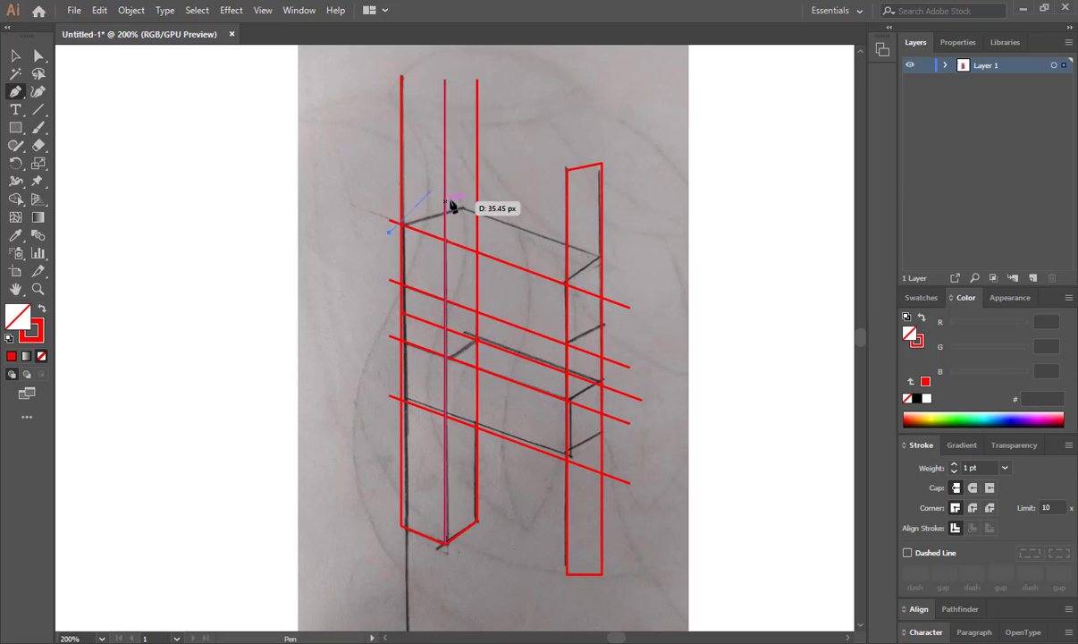
{"action": "left_click", "coordinate": [493, 197]}
{"action": "key", "text": "v"}
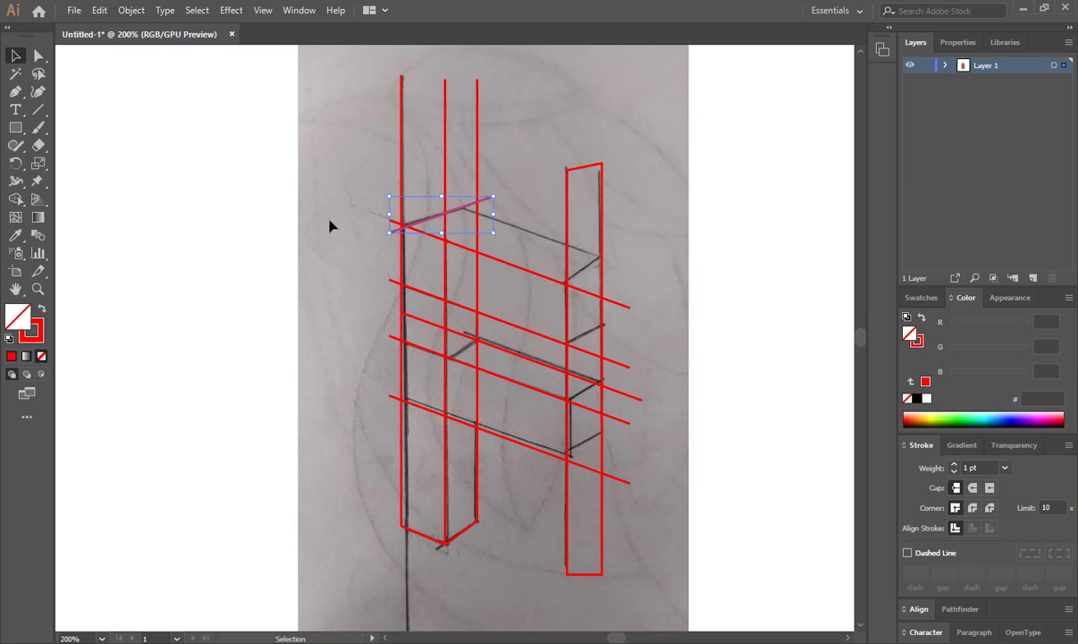
Duplicate the upper bar's top front line and place the copy along the back edge of its top face.
{"action": "left_click", "coordinate": [331, 220]}
{"action": "left_click", "coordinate": [505, 262]}
{"action": "left_click_drag", "start_coordinate": [506, 261], "coordinate": [513, 225]}
{"action": "left_click", "coordinate": [321, 226]}
{"action": "scroll", "coordinate": [321, 227], "scroll_direction": "down", "scroll_amount": 1}
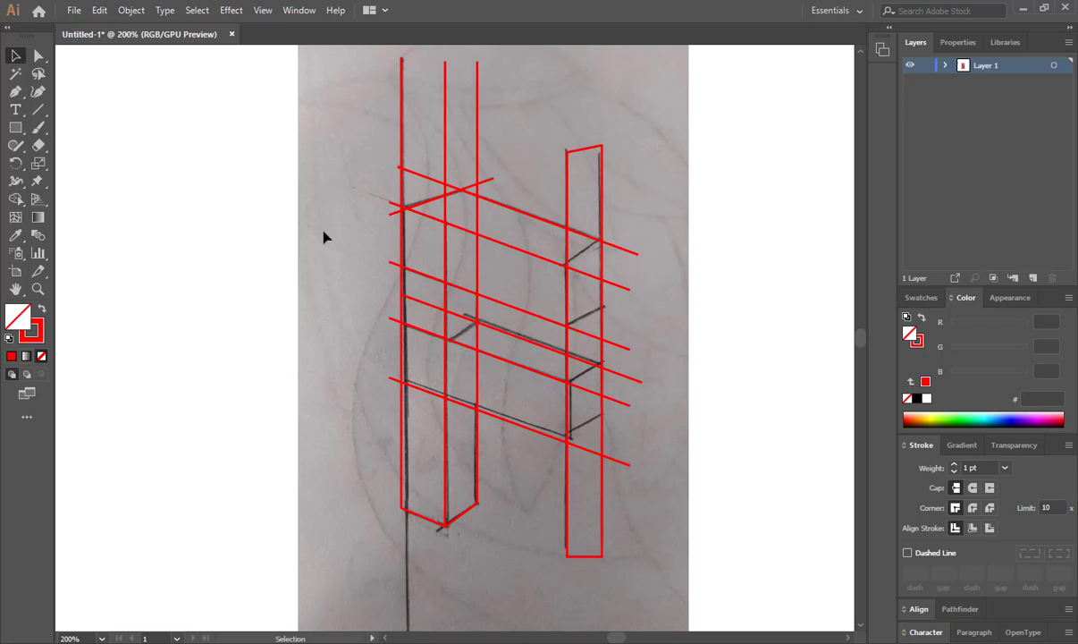
Select all the red lines and remove the segments overhanging the letter's top and side outlines with Shape Builder.
{"action": "scroll", "coordinate": [313, 225], "scroll_direction": "up", "scroll_amount": 1}
{"action": "key", "text": "ctrl+a"}
{"action": "key", "text": "shift+m"}
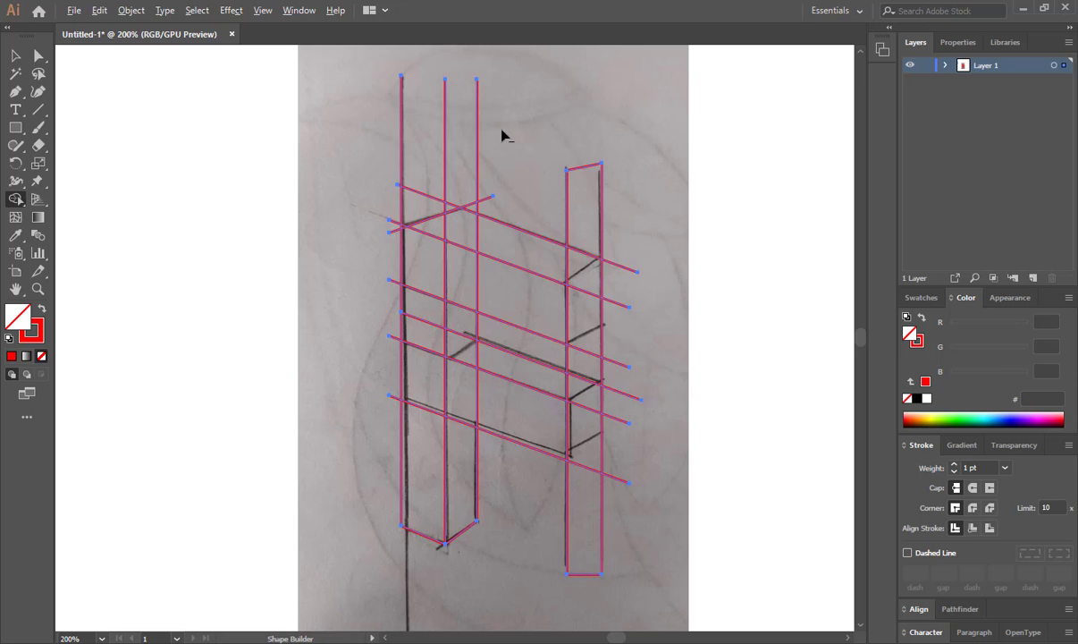
{"action": "left_click_drag", "start_coordinate": [501, 134], "coordinate": [366, 134], "text": "alt"}
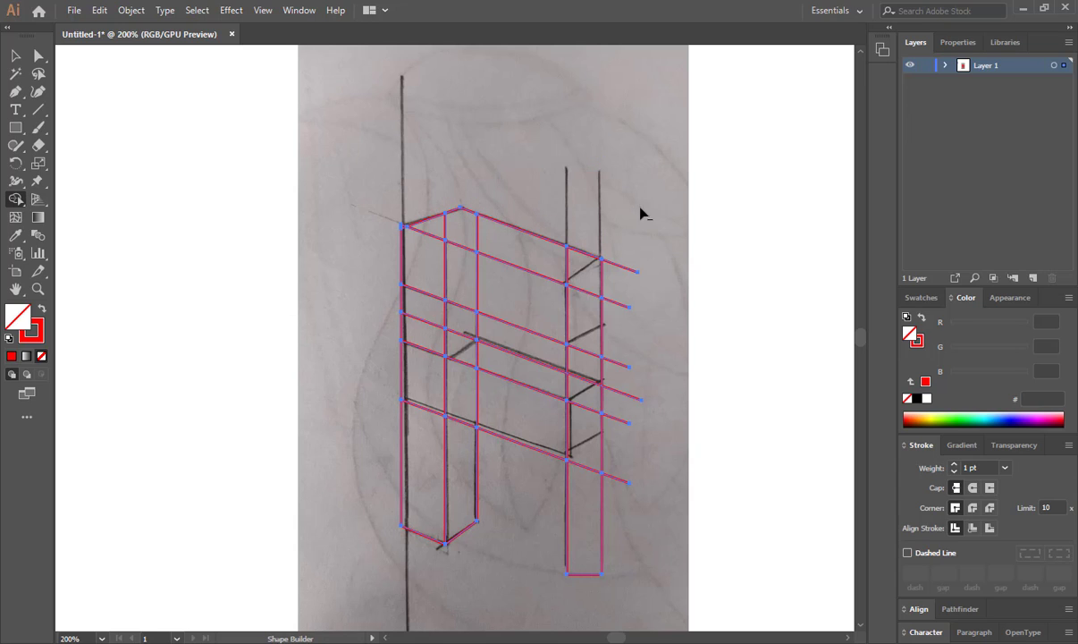
{"action": "scroll", "coordinate": [626, 210], "scroll_direction": "down", "scroll_amount": 2}
{"action": "key", "text": "v"}
{"action": "left_click", "coordinate": [198, 209]}
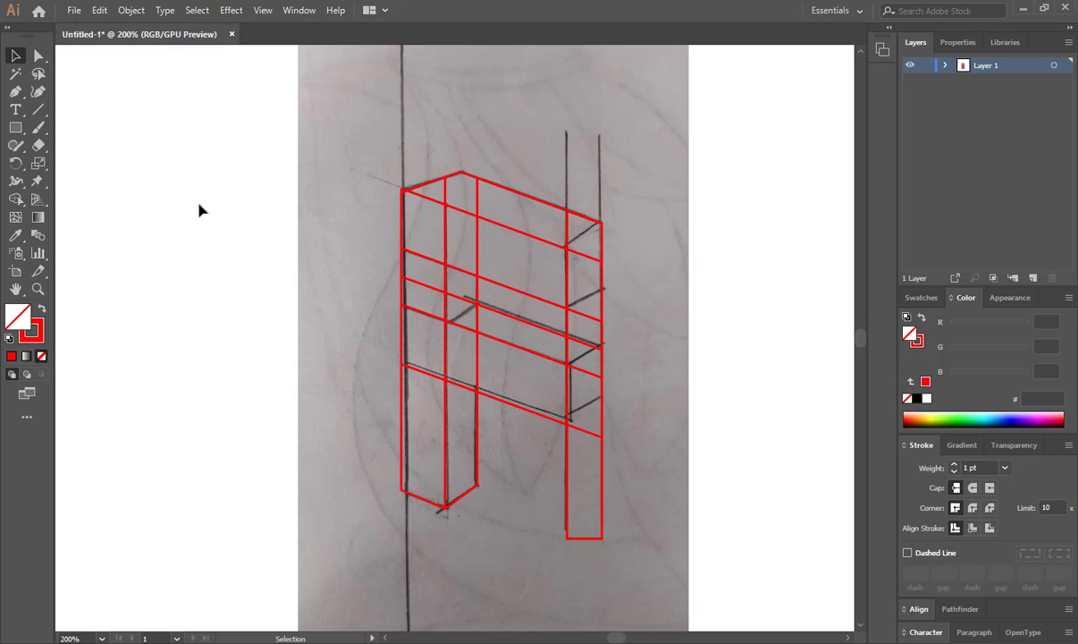
Remove the part of the right pillar below the lower bar with Shape Builder.
{"action": "key", "text": "p"}
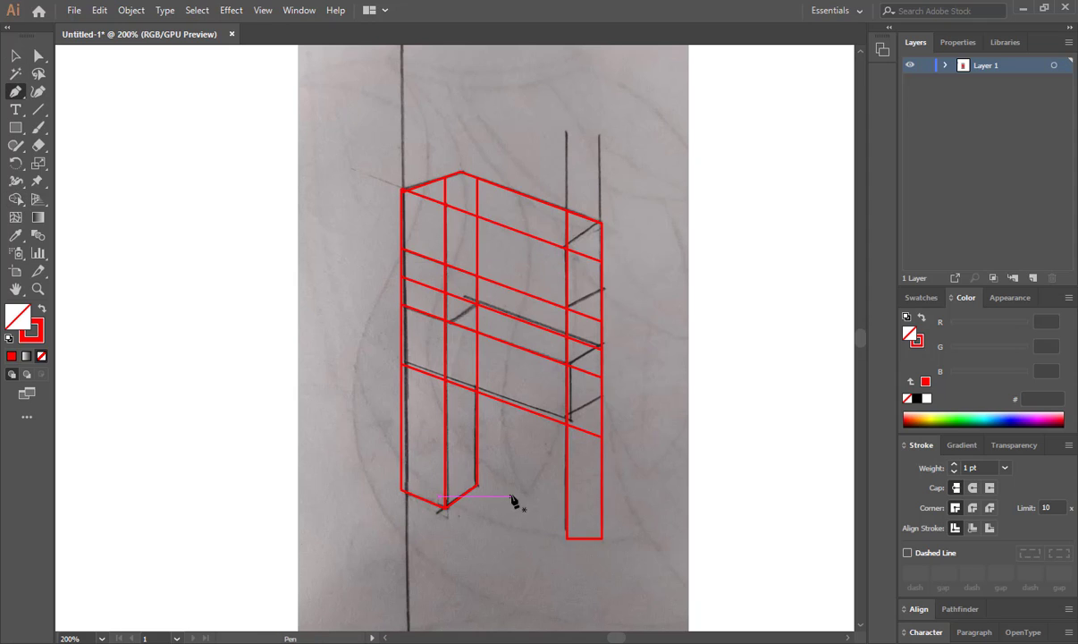
{"action": "key", "text": "v"}
{"action": "left_click_drag", "start_coordinate": [525, 572], "coordinate": [700, 373]}
{"action": "key", "text": "shift+m"}
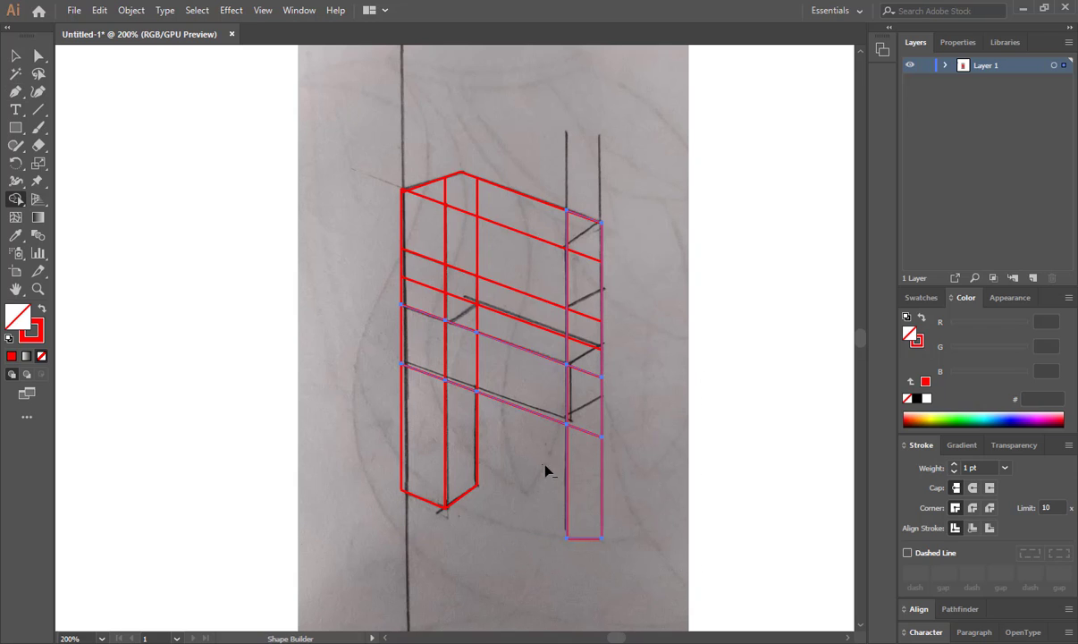
{"action": "left_click", "coordinate": [584, 487], "text": "alt"}
{"action": "key", "text": "v"}
{"action": "left_click", "coordinate": [508, 534]}
Draw a slanted line with the Pen tool from the lower bar's bottom front corner, past the right edge of its end face.
{"action": "key", "text": "p"}
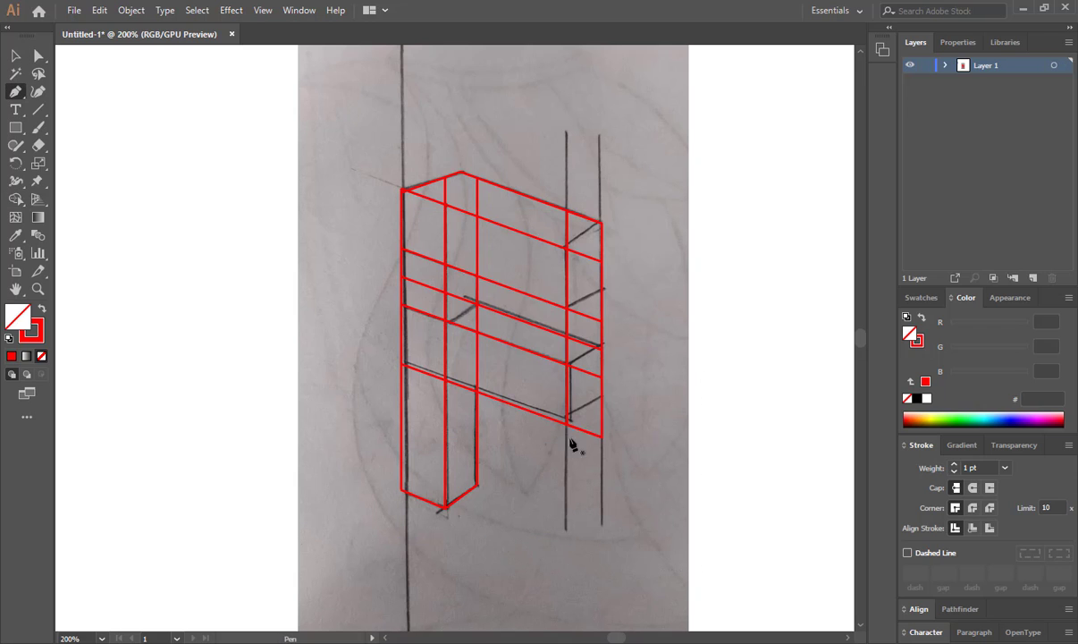
{"action": "scroll", "coordinate": [544, 451], "scroll_direction": "up", "scroll_amount": 1}
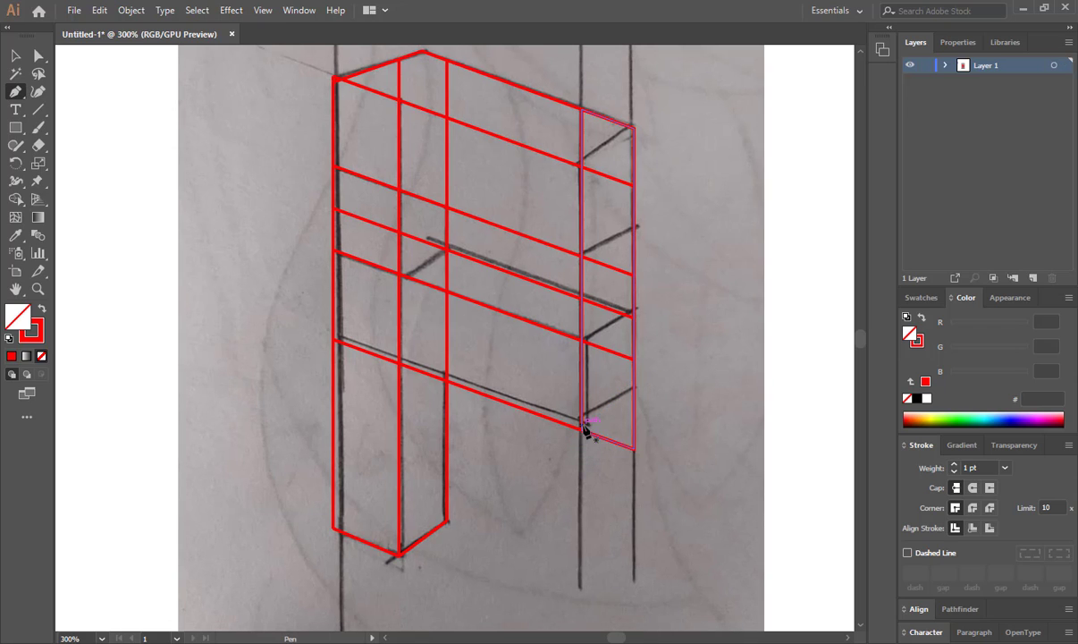
{"action": "left_click", "coordinate": [581, 434]}
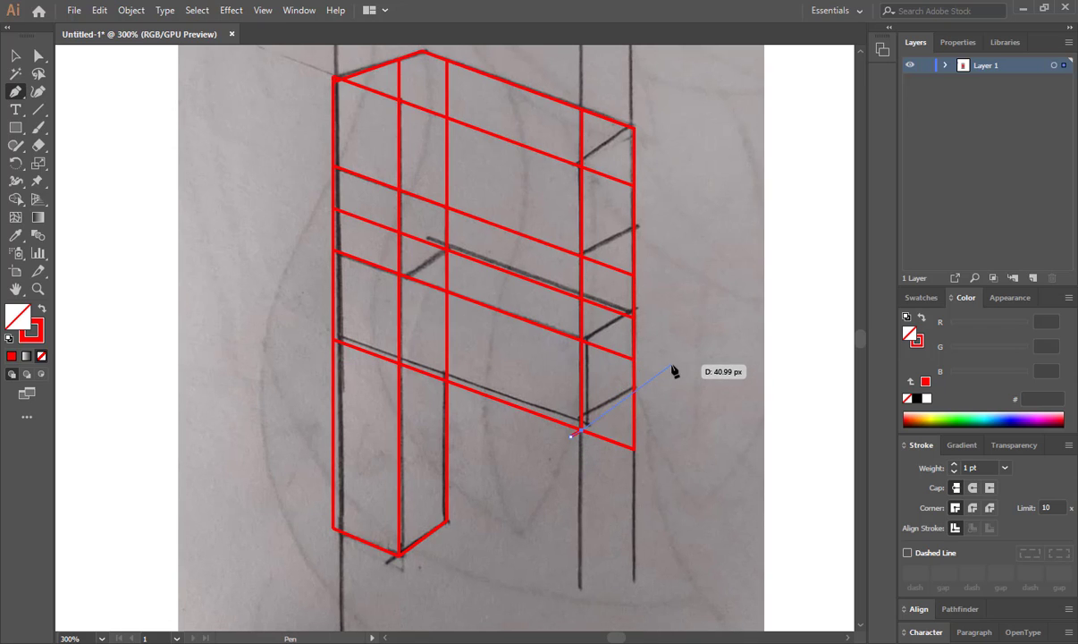
{"action": "left_click", "coordinate": [666, 387]}
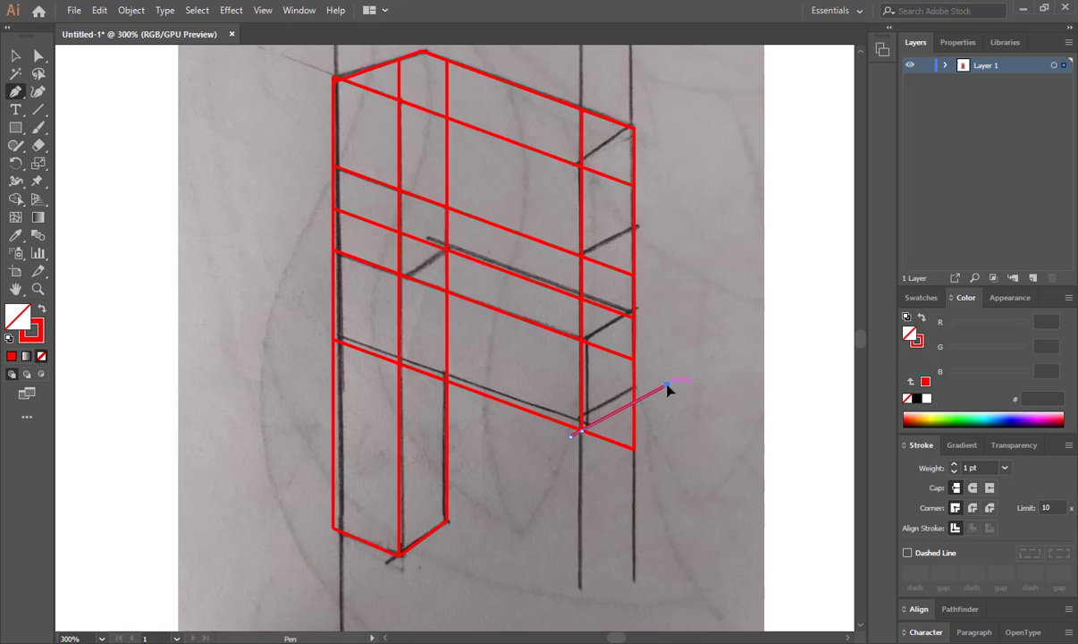
{"action": "scroll", "coordinate": [677, 444], "scroll_direction": "down", "scroll_amount": 1}
{"action": "key", "text": "ctrl+z"}
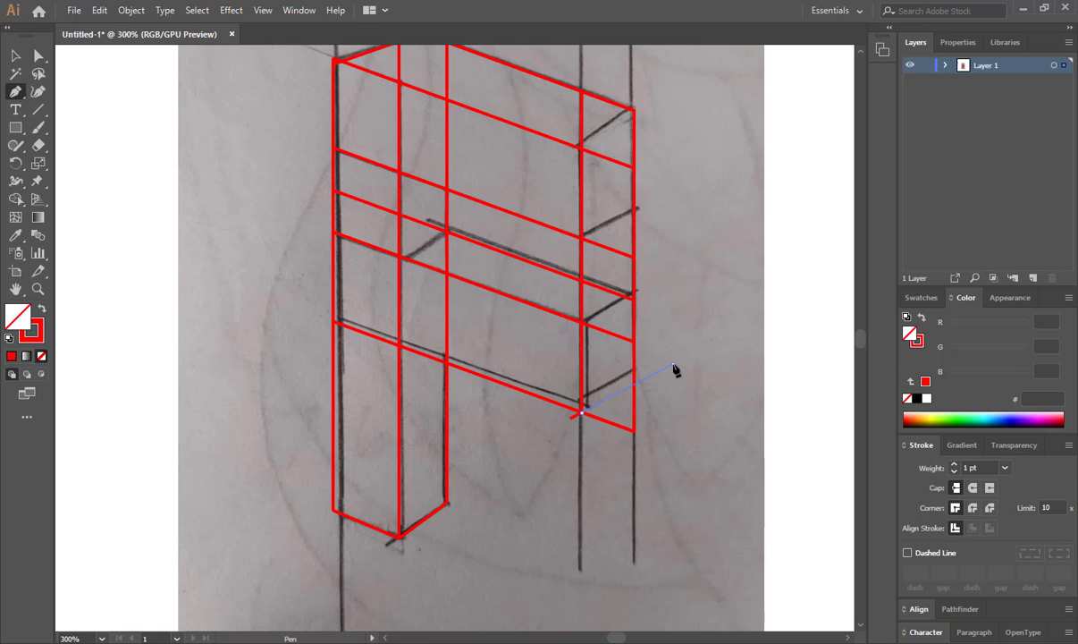
{"action": "left_click", "coordinate": [672, 365]}
Duplicate the slanted line upward onto the lower bar's top front corner and the upper bar's bottom front corner.
{"action": "key", "text": "v"}
{"action": "left_click", "coordinate": [668, 446]}
{"action": "left_click_drag", "start_coordinate": [662, 370], "coordinate": [661, 279]}
{"action": "left_click", "coordinate": [722, 325]}
{"action": "scroll", "coordinate": [722, 330], "scroll_direction": "up", "scroll_amount": 3}
{"action": "left_click", "coordinate": [664, 333]}
{"action": "left_click_drag", "start_coordinate": [664, 333], "coordinate": [643, 168]}
{"action": "left_click", "coordinate": [682, 221]}
{"action": "scroll", "coordinate": [680, 226], "scroll_direction": "down", "scroll_amount": 2}
{"action": "left_click", "coordinate": [16, 108]}
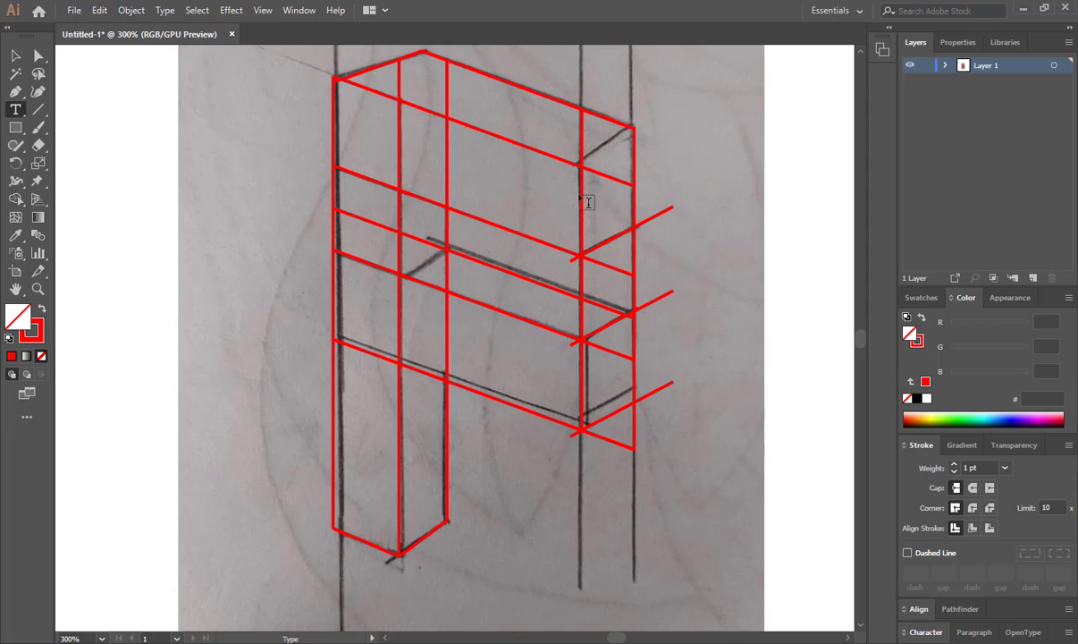
{"action": "key", "text": "v"}
{"action": "scroll", "coordinate": [717, 260], "scroll_direction": "up", "scroll_amount": 1}
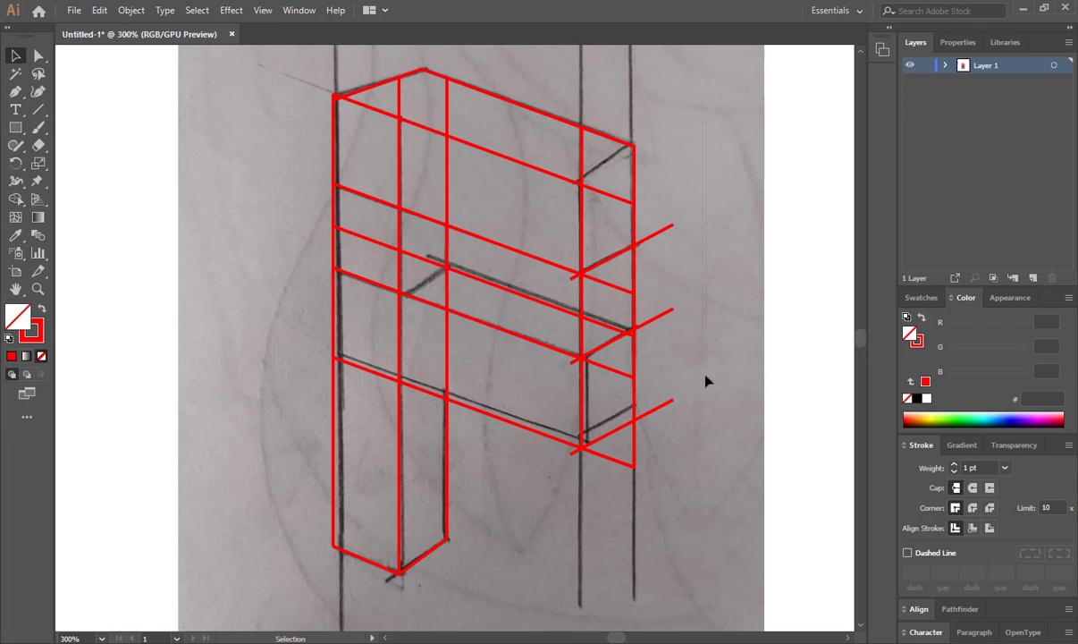
Select all the red lines and remove the surplus segments around and between the two bars' end faces with Shape Builder.
{"action": "key", "text": "ctrl+a"}
{"action": "key", "text": "shift+m"}
{"action": "mouse_move", "coordinate": [665, 425]}
{"action": "left_mouse_down"}
{"action": "mouse_move", "coordinate": [663, 204]}
{"action": "mouse_move", "coordinate": [661, 224]}
{"action": "left_mouse_up"}
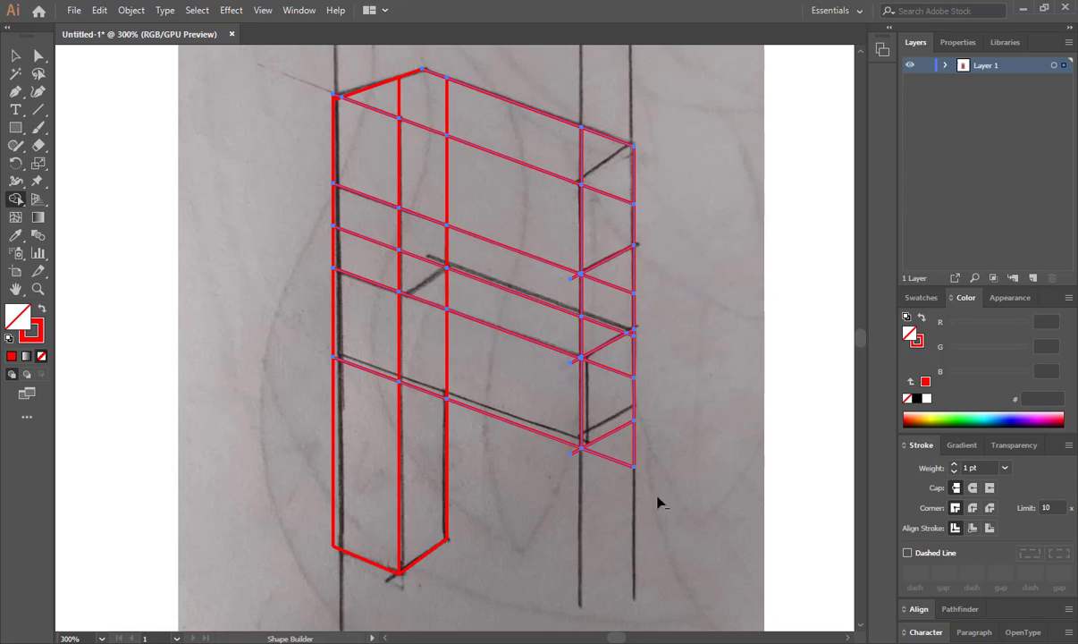
{"action": "left_click", "coordinate": [611, 373], "text": "alt"}
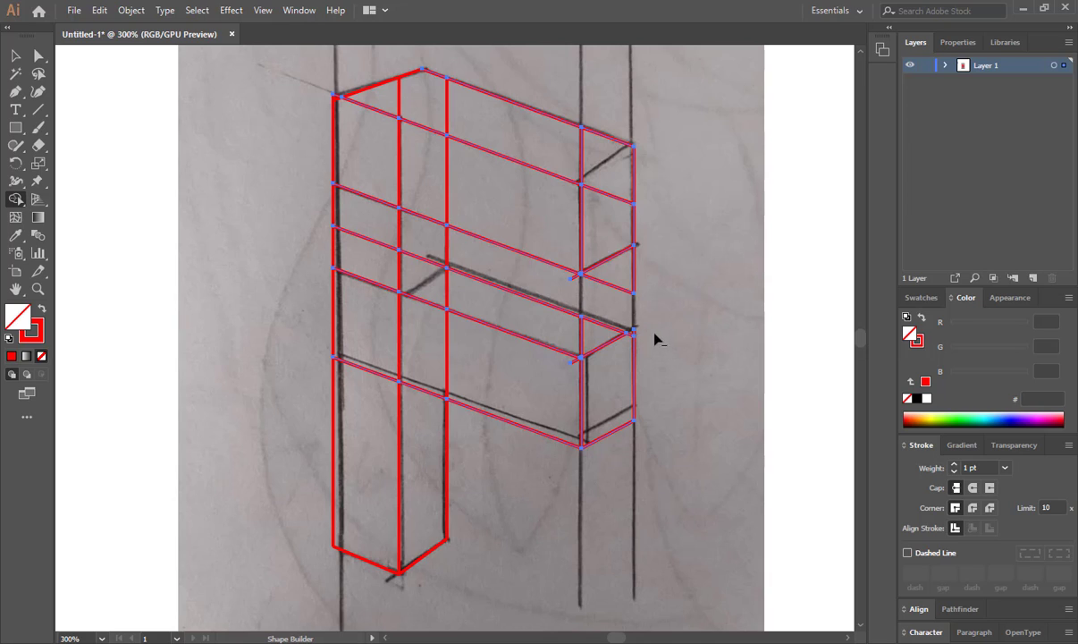
{"action": "key", "text": "ctrl+z"}
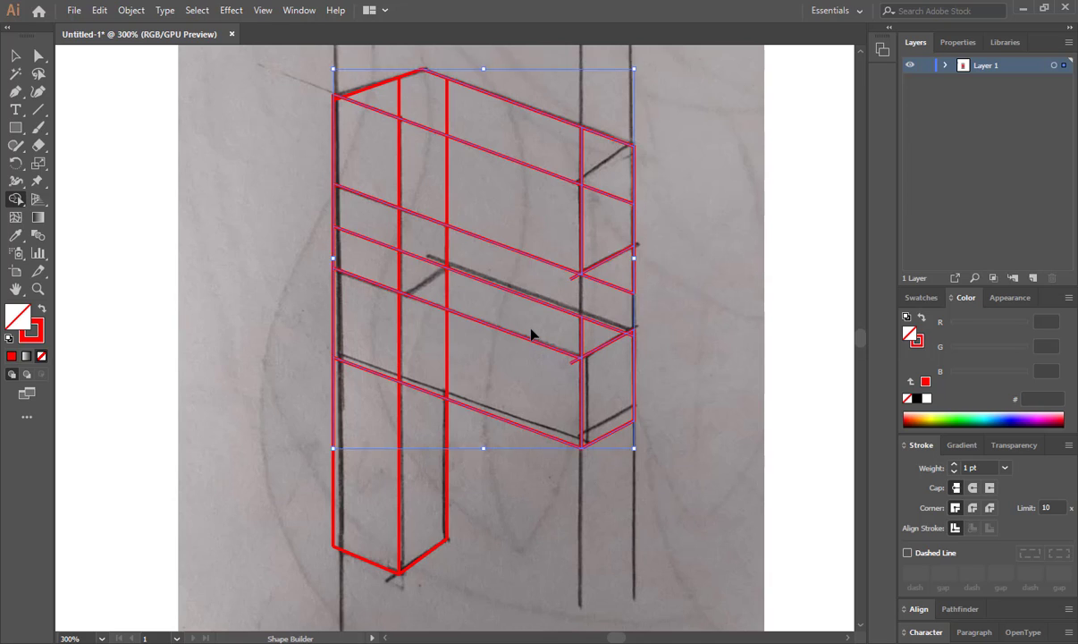
{"action": "key", "text": "alt"}
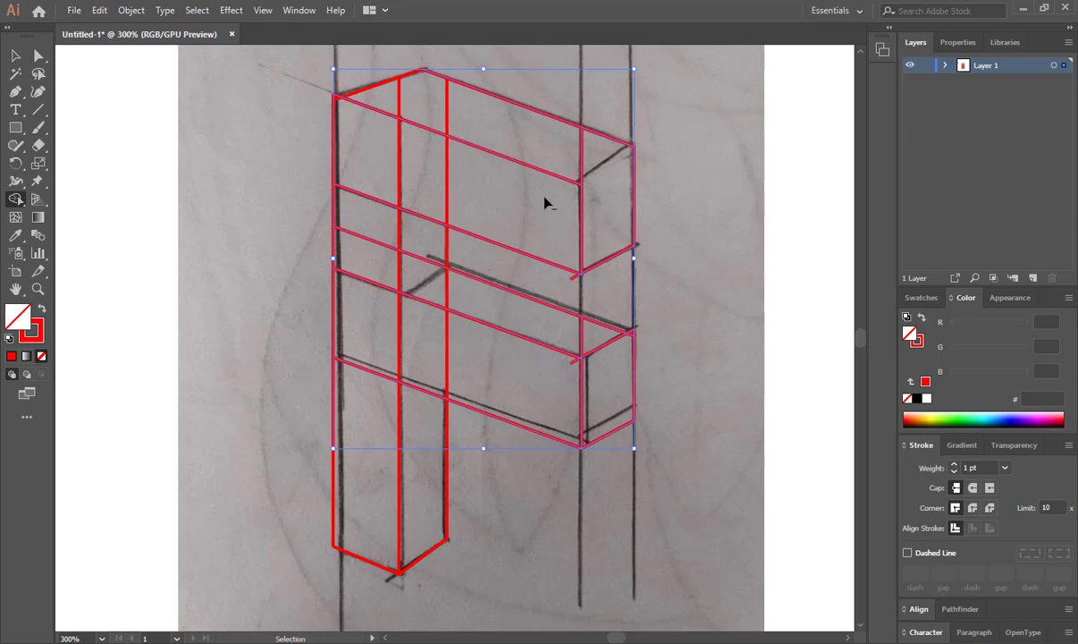
{"action": "key", "text": "v"}
{"action": "left_click", "coordinate": [609, 310]}
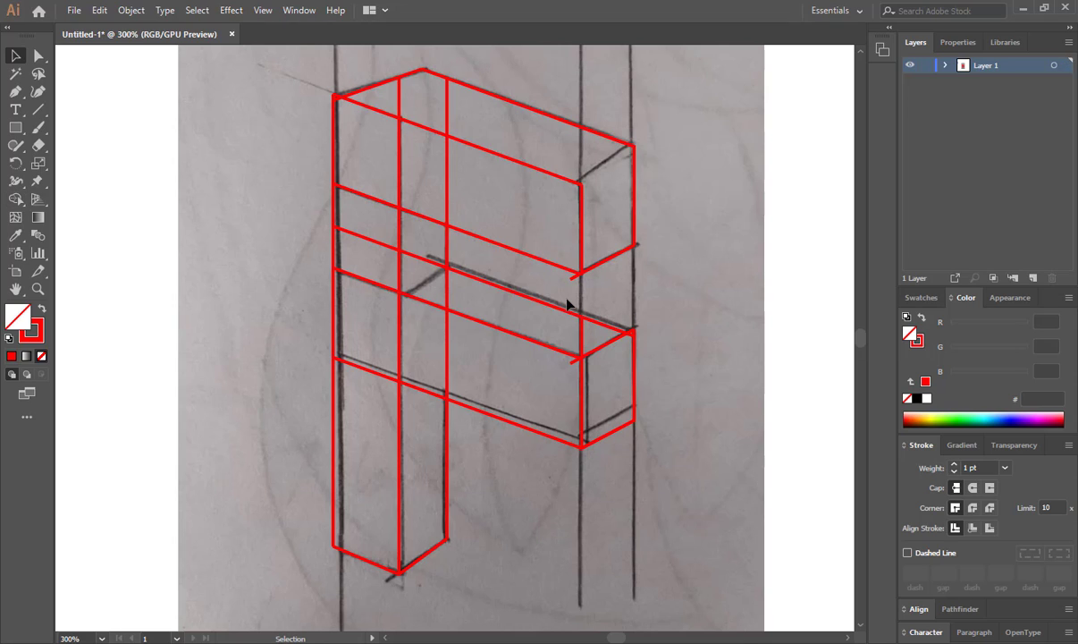
Remove the line stub overhanging the upper bar's bottom front corner with Shape Builder.
{"action": "left_click_drag", "start_coordinate": [662, 230], "coordinate": [549, 386]}
{"action": "key", "text": "shift+m"}
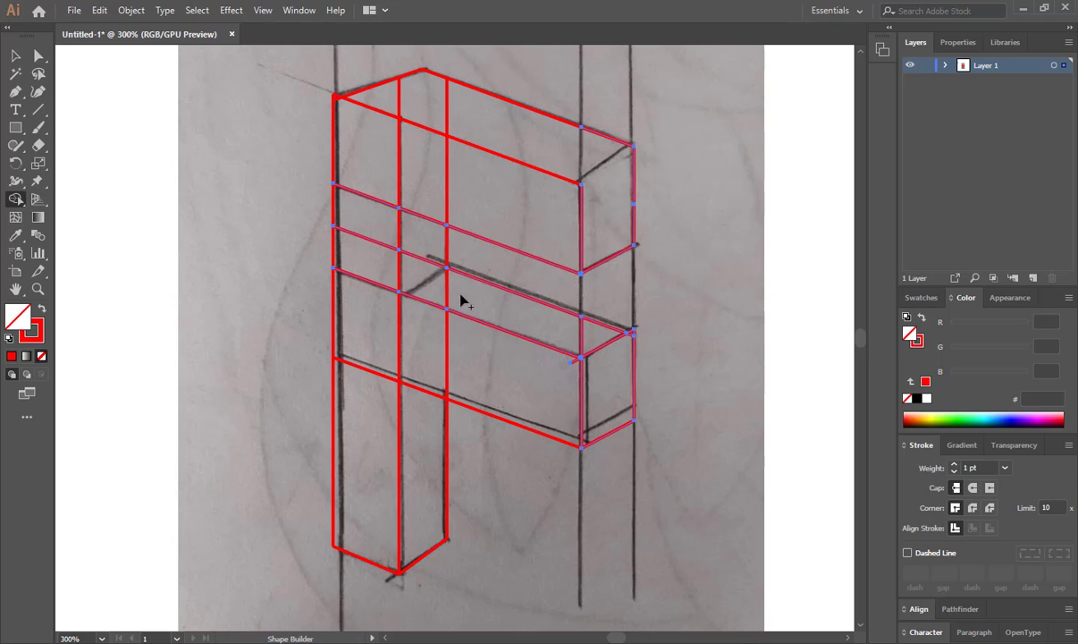
{"action": "key", "text": "v"}
{"action": "left_click", "coordinate": [253, 299]}
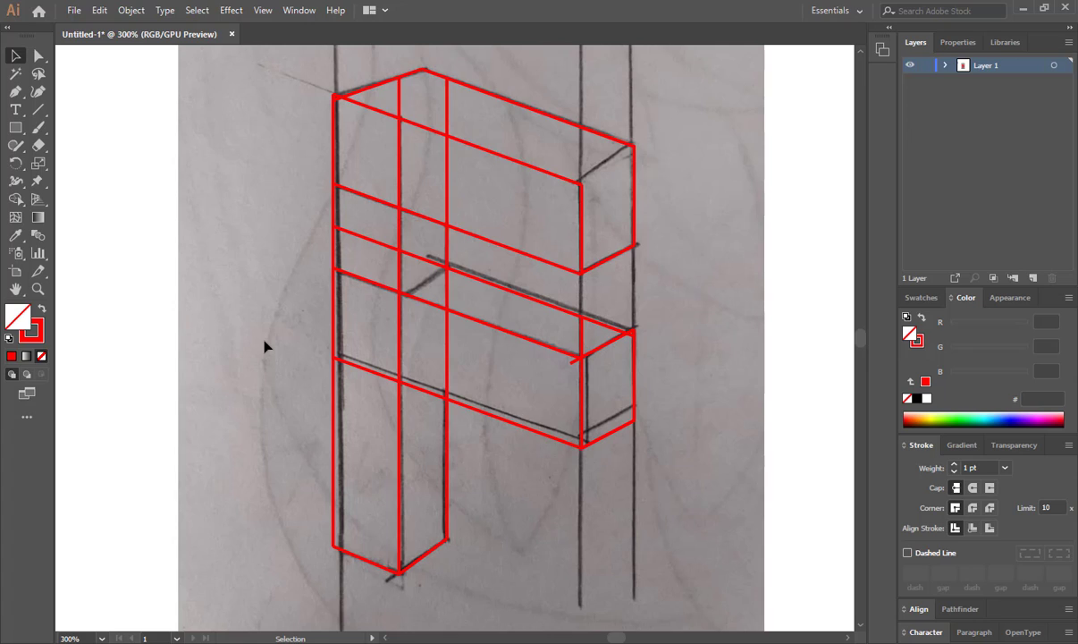
Trim the stub at the lower bar's top front corner and form the bar's end face with Shape Builder.
{"action": "scroll", "coordinate": [265, 342], "scroll_direction": "up", "scroll_amount": 1}
{"action": "left_click_drag", "start_coordinate": [286, 91], "coordinate": [337, 139]}
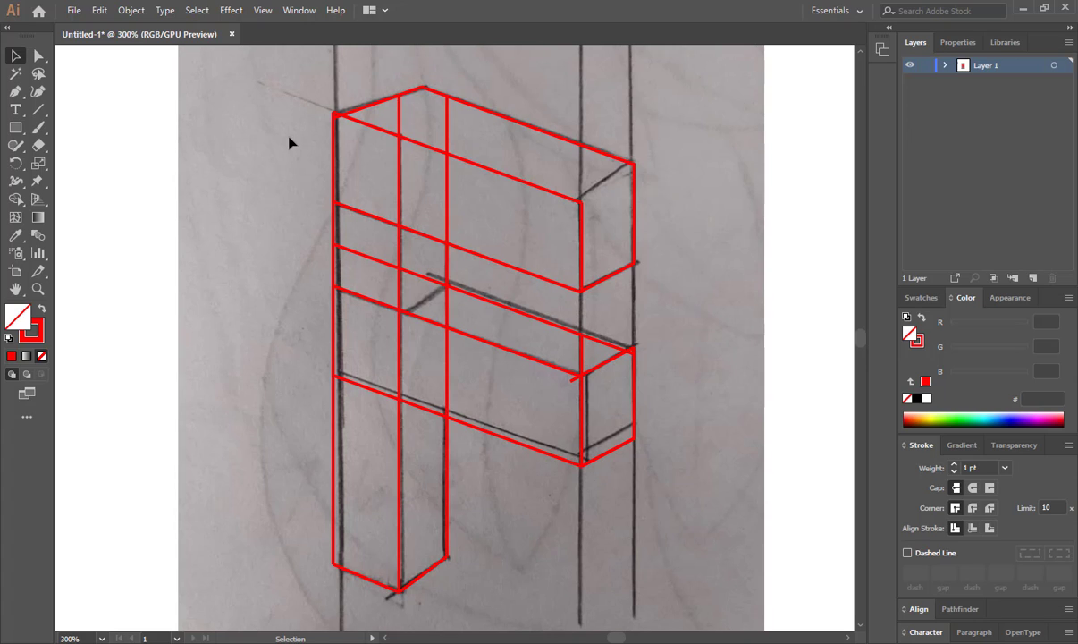
{"action": "left_click", "coordinate": [558, 404]}
{"action": "key", "text": "shift+m"}
{"action": "left_click_drag", "start_coordinate": [702, 300], "coordinate": [484, 472]}
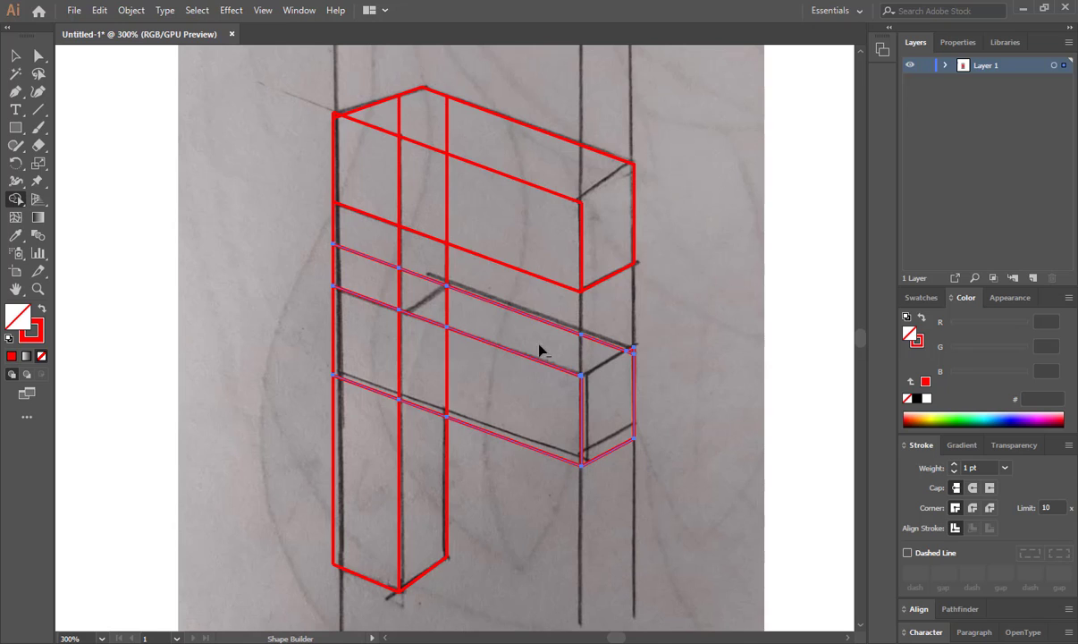
{"action": "left_click", "coordinate": [613, 404]}
{"action": "key", "text": "v"}
{"action": "left_click", "coordinate": [85, 120]}
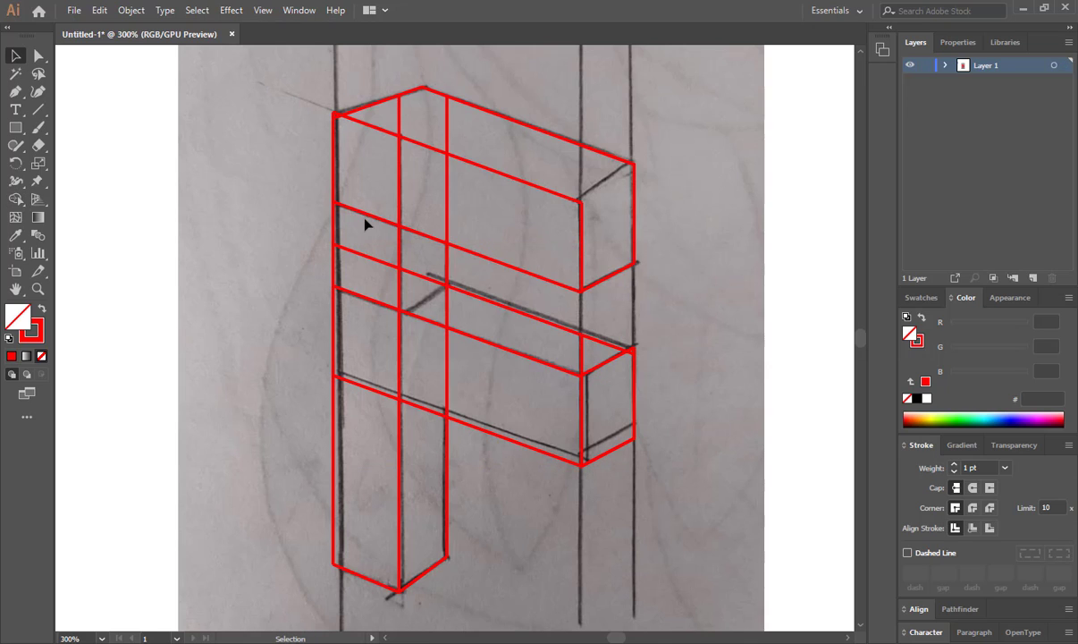
Select all the red lines and merge the pillar front, the bar fronts and the top face into single faces with Shape Builder.
{"action": "left_click", "coordinate": [41, 310]}
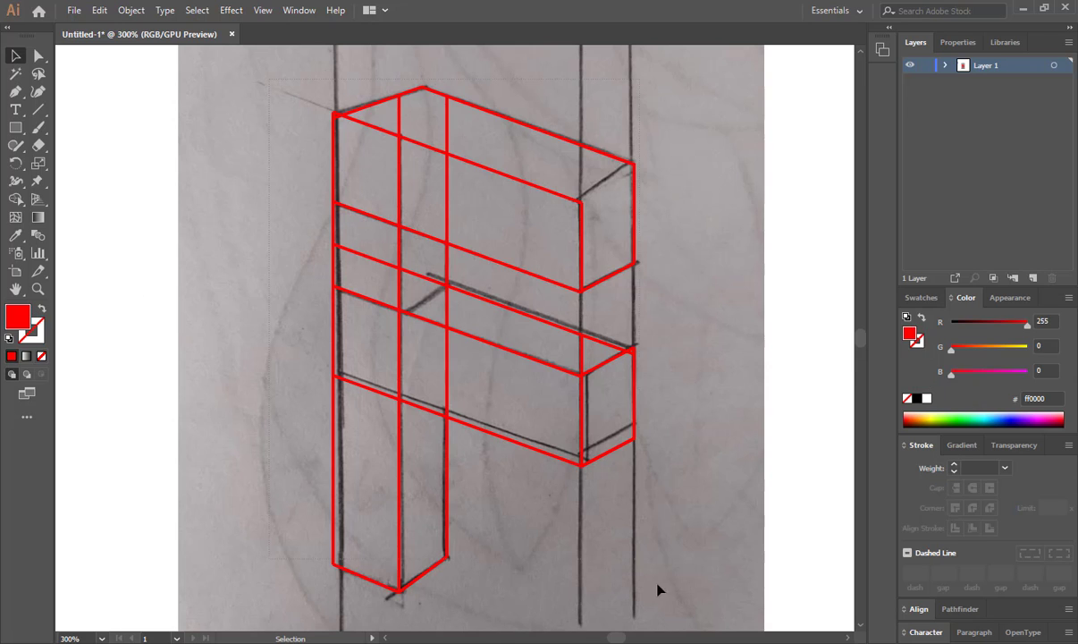
{"action": "key", "text": "ctrl+a"}
{"action": "key", "text": "shift+m"}
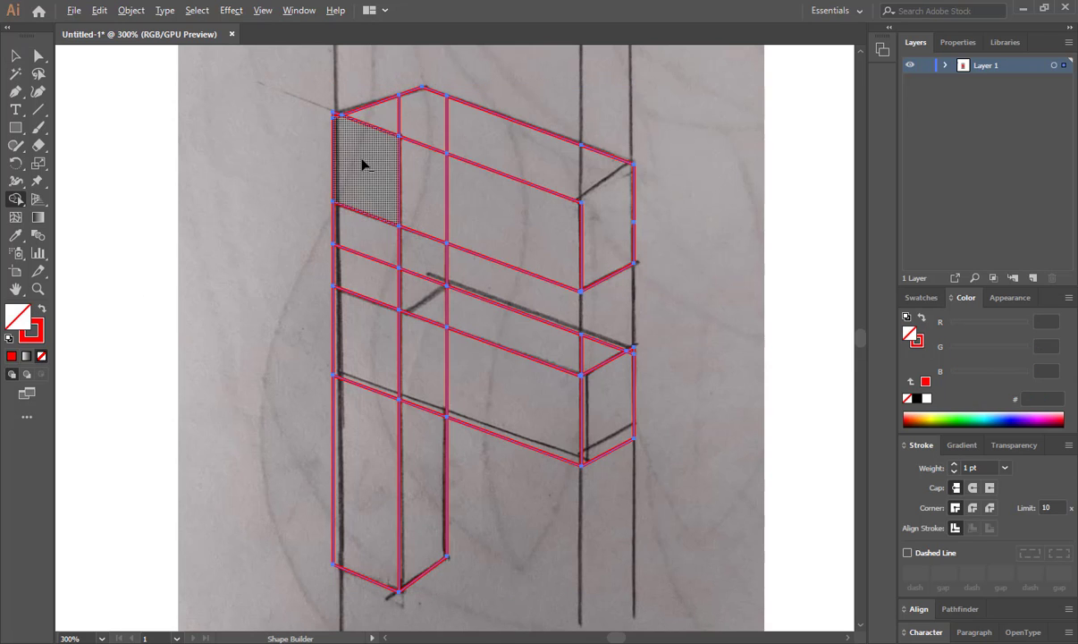
{"action": "left_click_drag", "start_coordinate": [363, 207], "coordinate": [368, 528]}
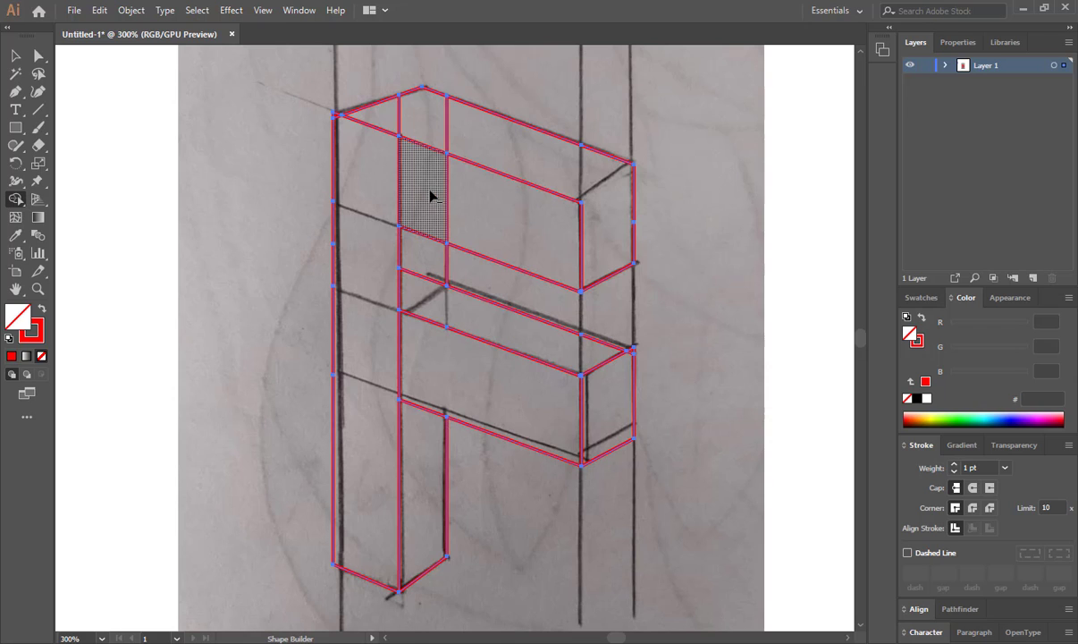
{"action": "left_click_drag", "start_coordinate": [431, 192], "coordinate": [514, 223]}
{"action": "left_click_drag", "start_coordinate": [452, 136], "coordinate": [390, 119]}
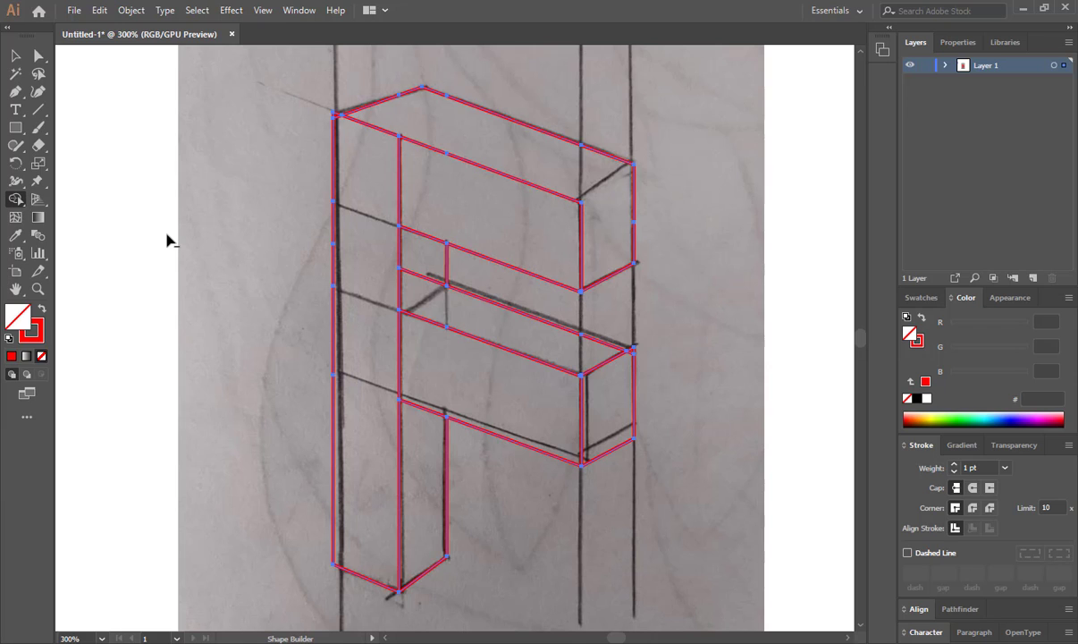
Remove the segments between the bars and the upper bar's outlines with Shape Builder, leaving the pillar and lower bar.
{"action": "left_click", "coordinate": [515, 333], "text": "alt"}
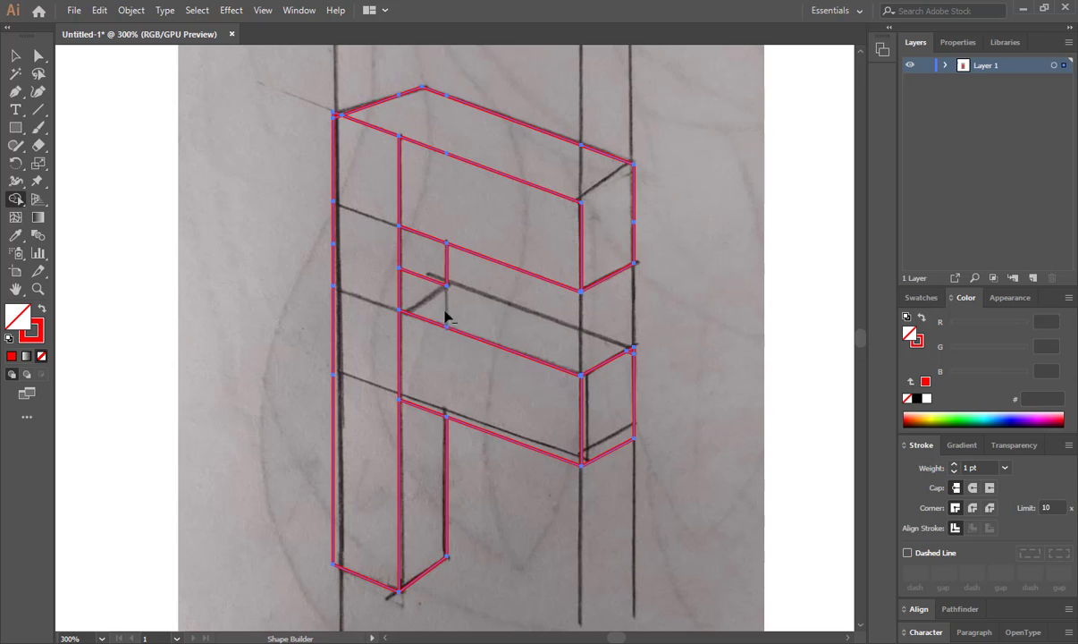
{"action": "left_click_drag", "start_coordinate": [446, 316], "coordinate": [424, 291]}
{"action": "left_click", "coordinate": [484, 126], "text": "alt"}
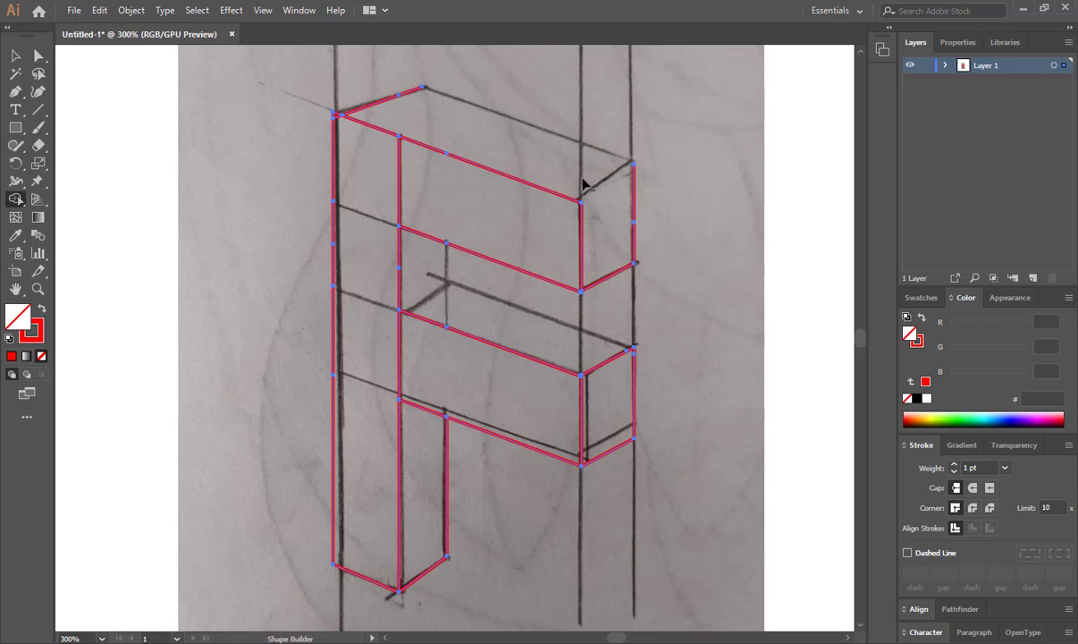
{"action": "left_click", "coordinate": [15, 56]}
{"action": "left_click", "coordinate": [697, 324]}
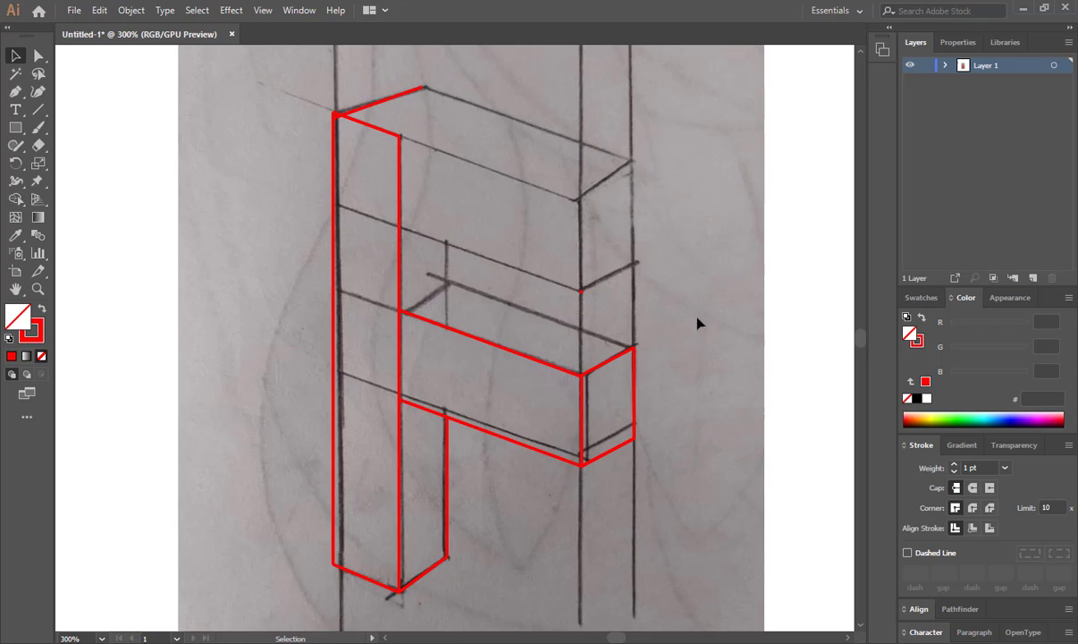
Copy the lower bar's front and end faces, paste them in front and move the copy up onto the sketched upper bar.
{"action": "left_click_drag", "start_coordinate": [697, 317], "coordinate": [575, 481]}
{"action": "key", "text": "ctrl+c"}
{"action": "key", "text": "ctrl+f"}
{"action": "key", "text": "Up"}
{"action": "key", "text": "shift+Up"}
{"action": "key", "text": "shift+Up"}
{"action": "key", "text": "shift+Up"}
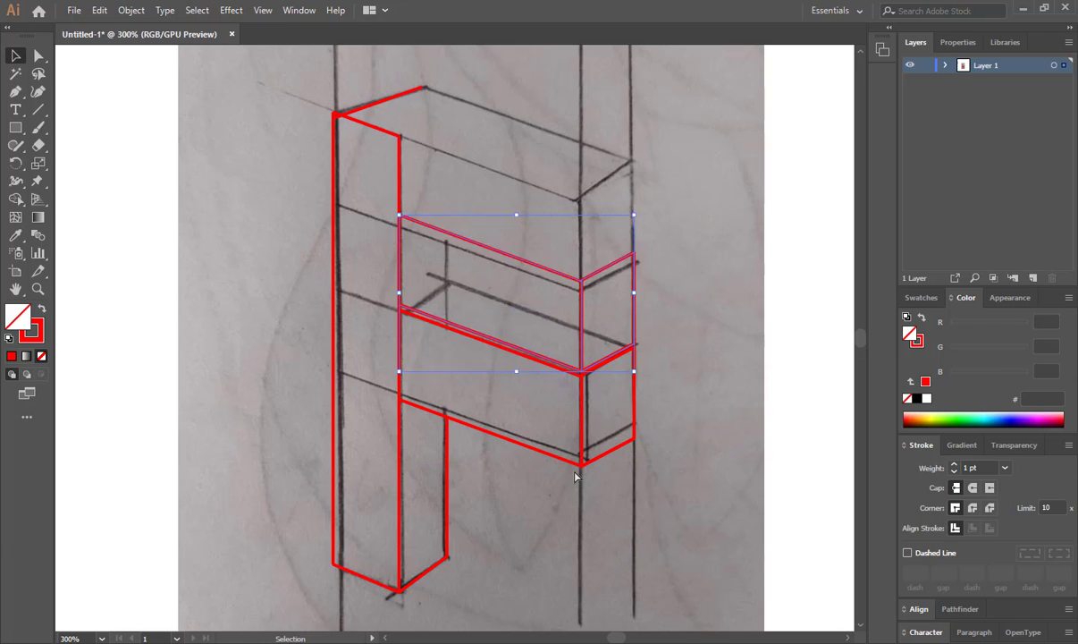
{"action": "key", "text": "shift+Up"}
{"action": "key", "text": "shift+Up"}
{"action": "key", "text": "shift+Up"}
{"action": "key", "text": "shift+Up"}
{"action": "left_click", "coordinate": [710, 326]}
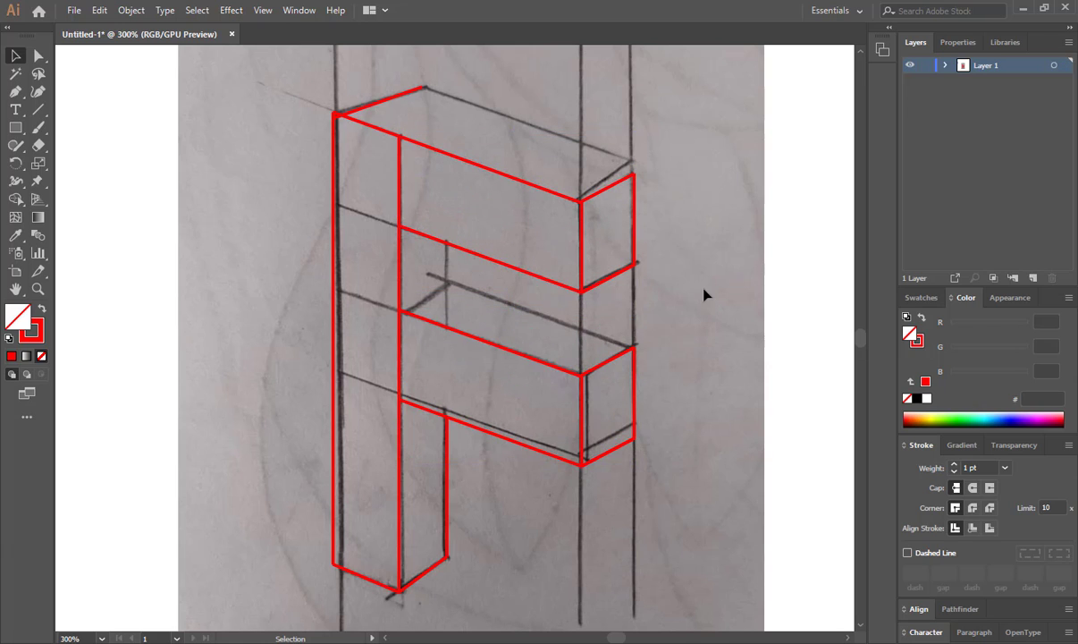
Delete the leftover slanted line at the pillar's top and draw the lower bar's top face with the Pen tool.
{"action": "left_click", "coordinate": [421, 91]}
{"action": "key", "text": "Delete"}
{"action": "left_click", "coordinate": [15, 92]}
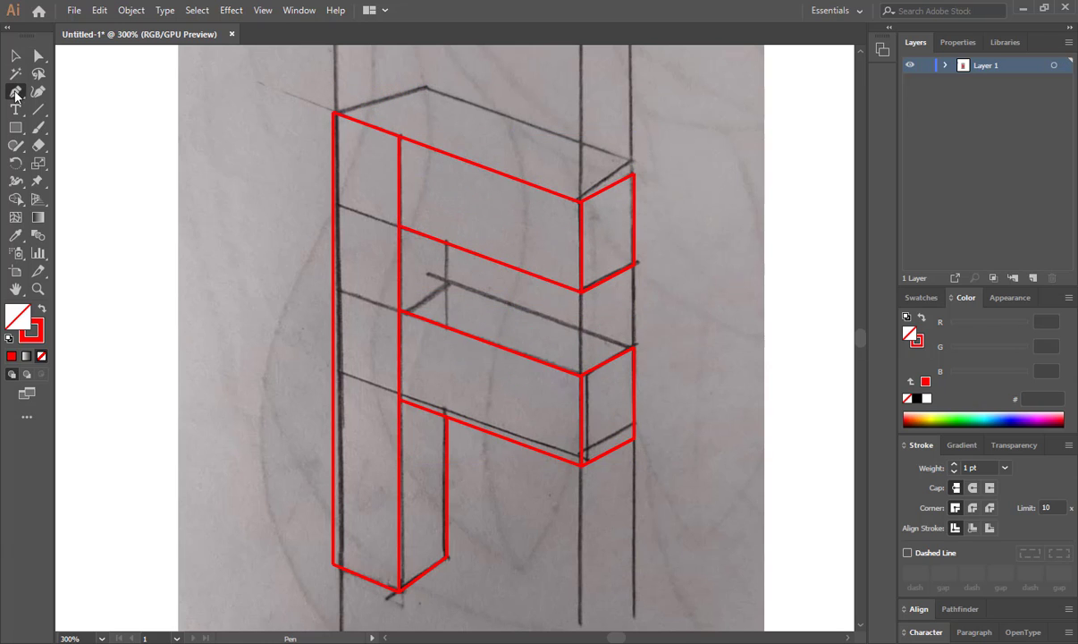
{"action": "left_click", "coordinate": [635, 348]}
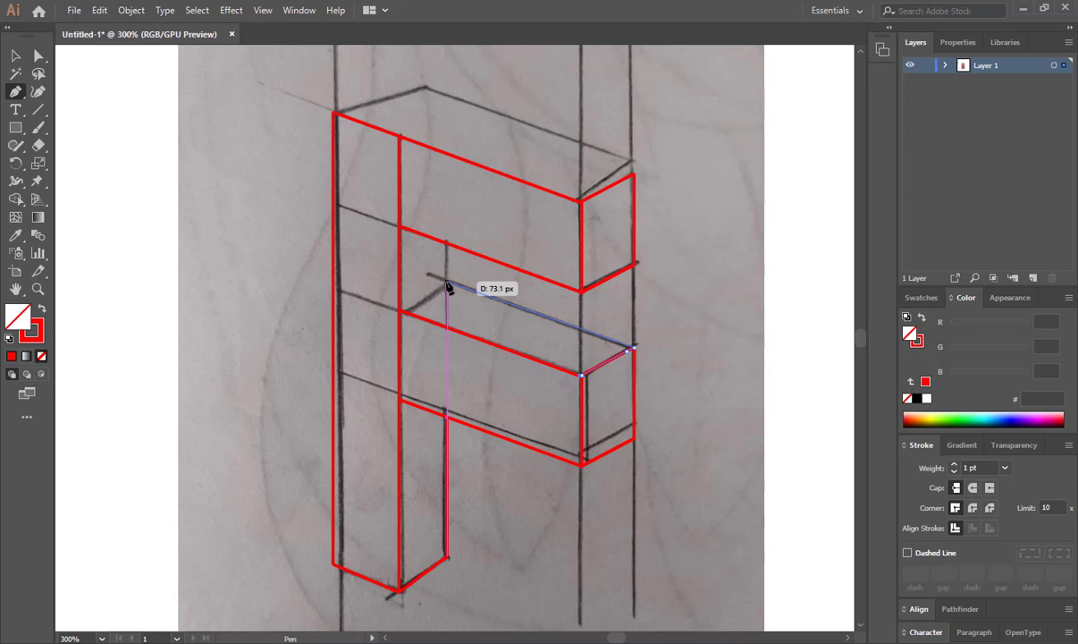
{"action": "left_click", "coordinate": [447, 284]}
{"action": "left_click", "coordinate": [403, 310]}
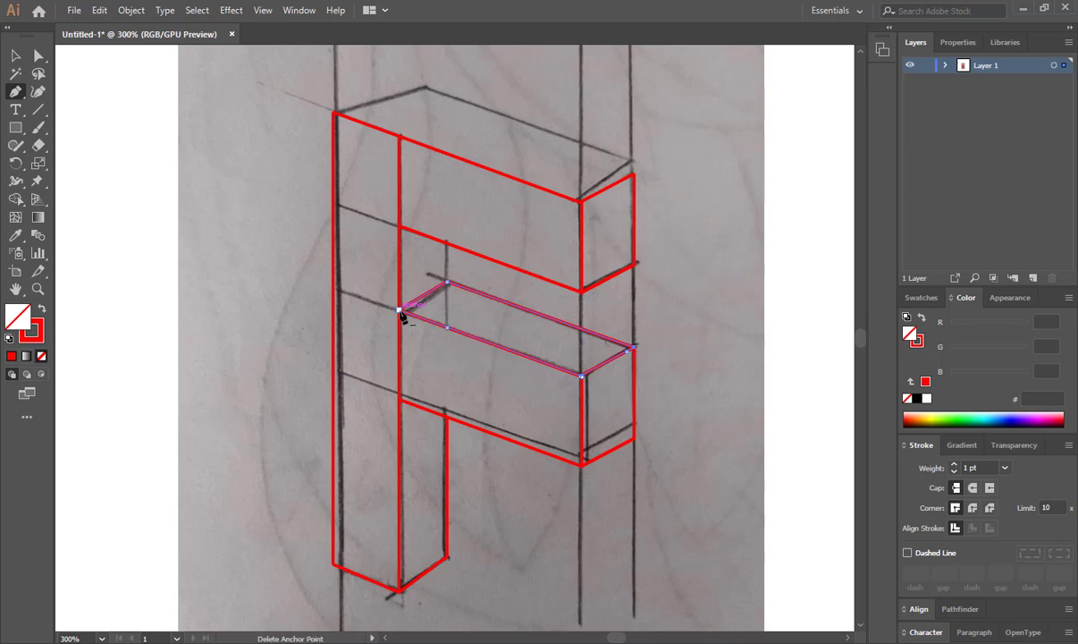
{"action": "key", "text": "v"}
{"action": "left_click", "coordinate": [125, 144]}
Draw a short vertical Pen line from the inner back corner of the lower bar's top face to the upper bar's bottom edge.
{"action": "left_click", "coordinate": [13, 99]}
{"action": "left_click", "coordinate": [447, 282]}
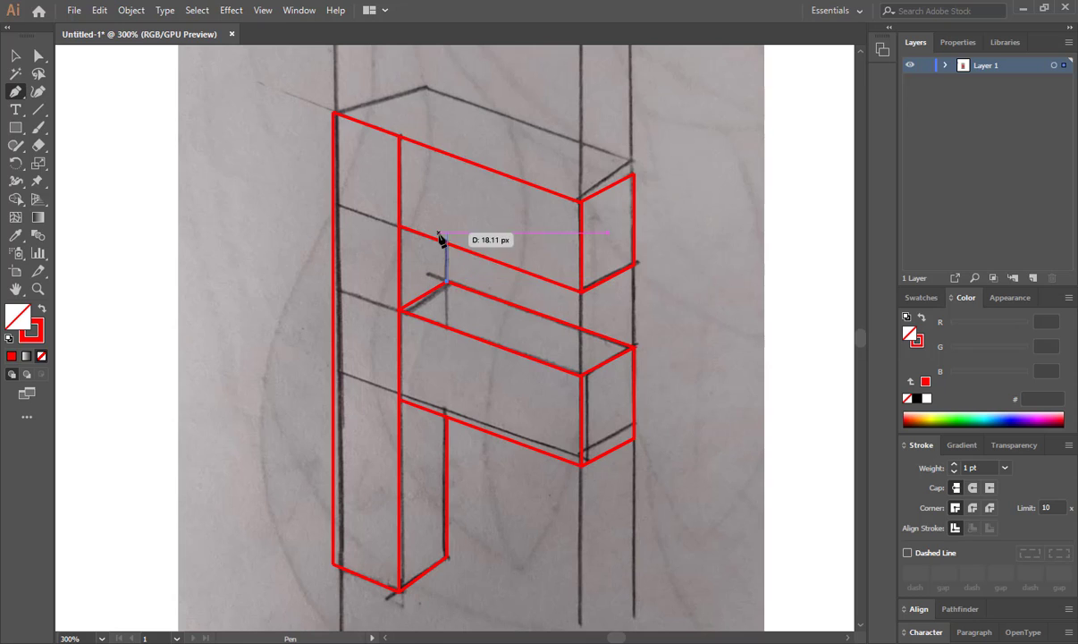
{"action": "left_click", "coordinate": [447, 242]}
{"action": "left_click", "coordinate": [271, 293], "text": "ctrl"}
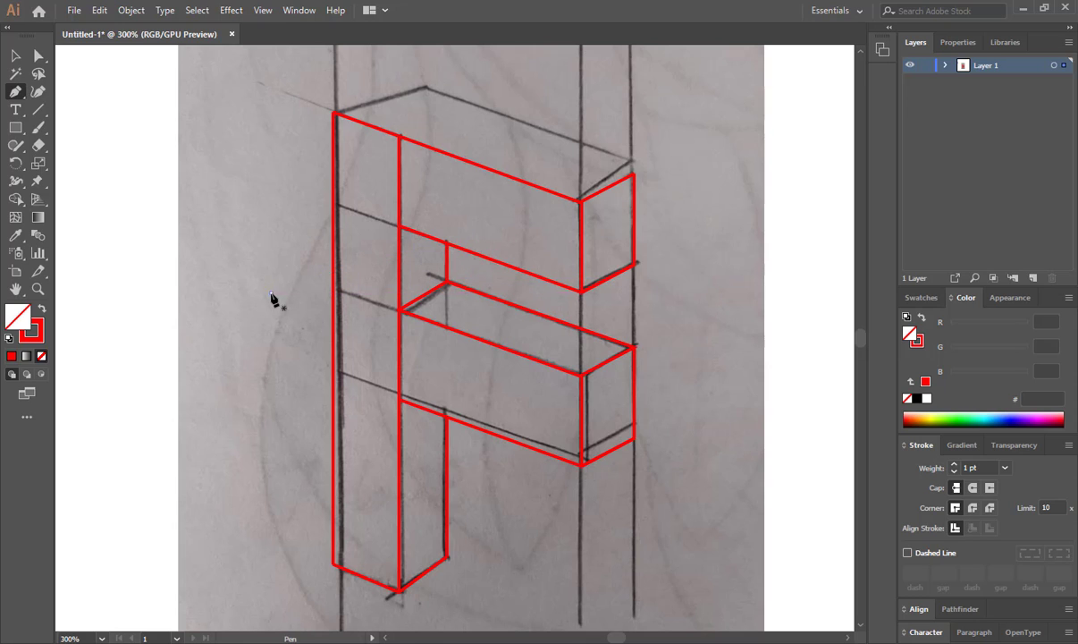
Try swapping the fill and stroke of the lower bar's top face, and swap them back.
{"action": "left_click", "coordinate": [634, 176]}
{"action": "left_click", "coordinate": [15, 56]}
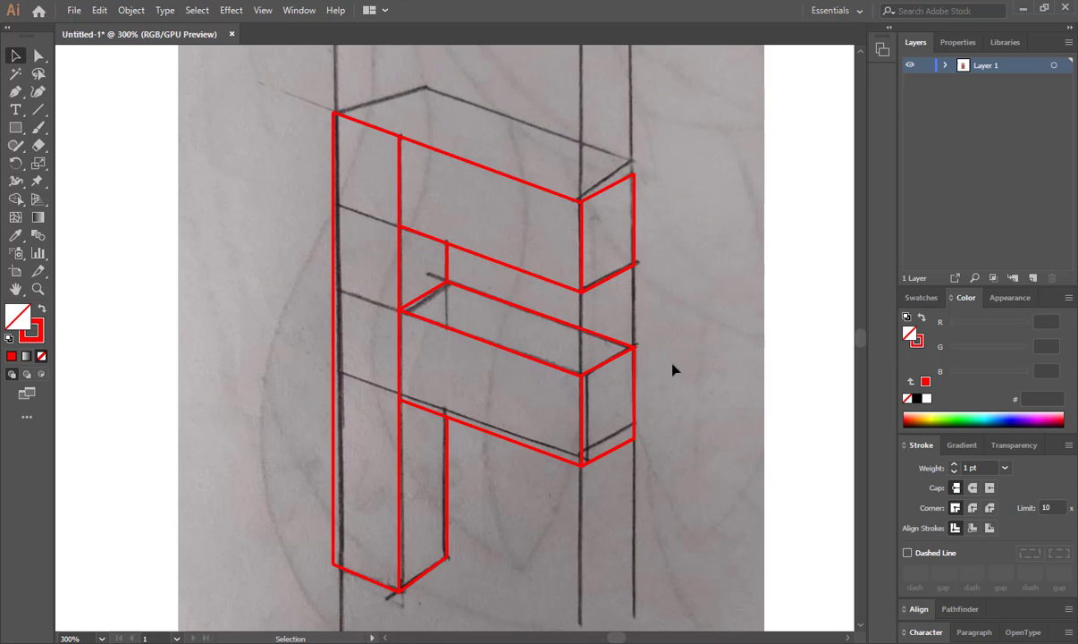
{"action": "left_click", "coordinate": [577, 331]}
{"action": "left_click", "coordinate": [672, 367]}
{"action": "left_click", "coordinate": [631, 346]}
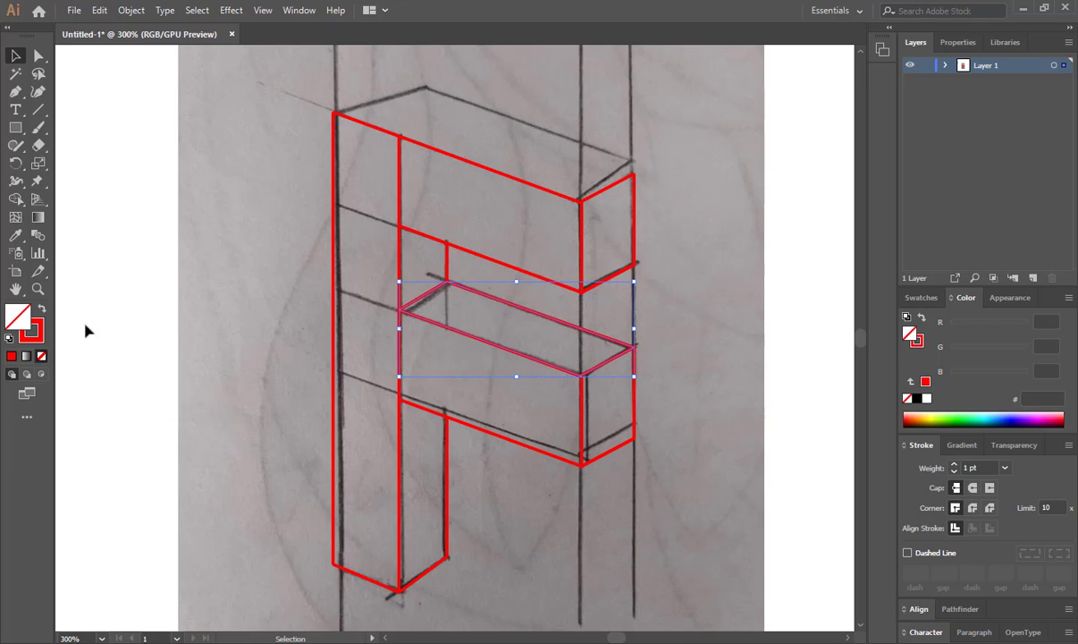
{"action": "left_click", "coordinate": [42, 308]}
{"action": "left_click", "coordinate": [42, 308]}
{"action": "left_click", "coordinate": [94, 268]}
Draw the back and left edges of the upper bar's top face with the Pen tool, ending at the pillar's top corner.
{"action": "left_click", "coordinate": [15, 91]}
{"action": "left_click", "coordinate": [633, 176]}
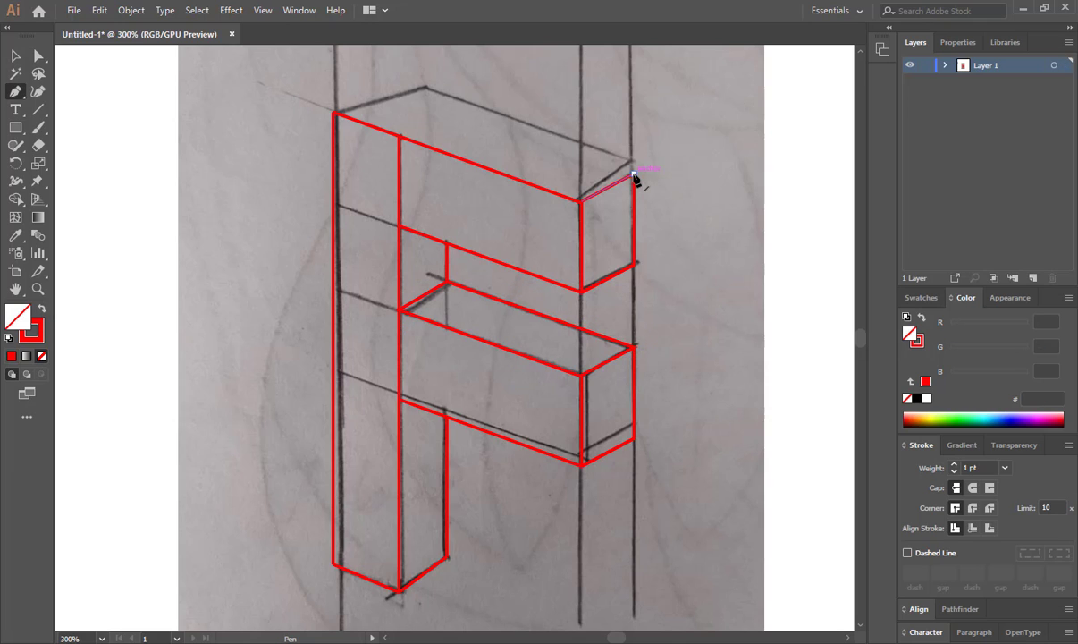
{"action": "left_click", "coordinate": [408, 93]}
{"action": "left_click", "coordinate": [333, 111]}
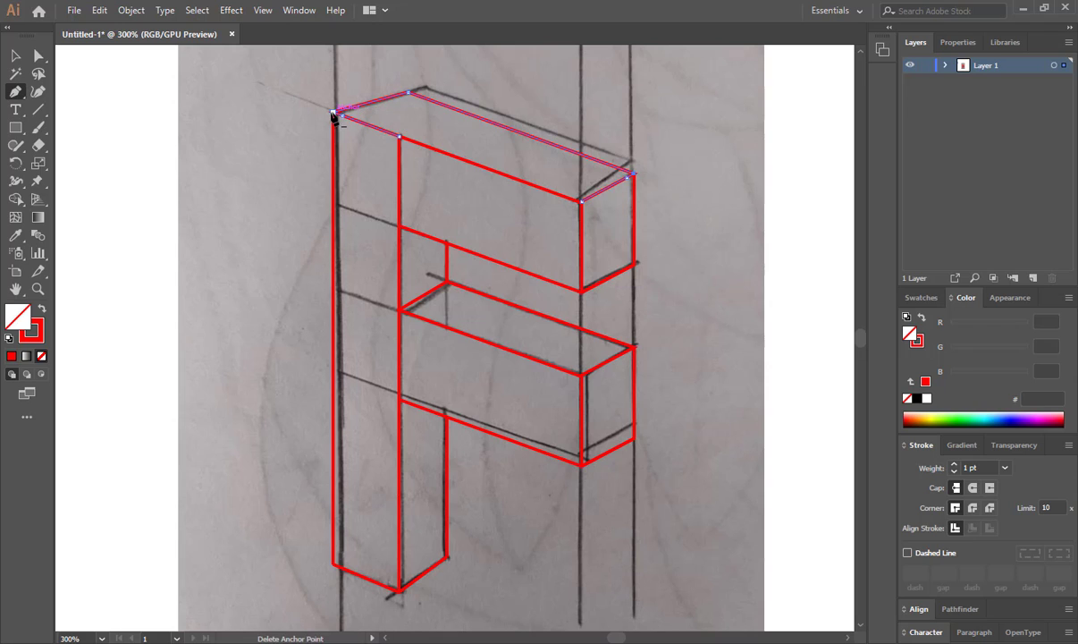
Finish the top-face path and delete the hand-drawn sketch photo behind the traced F.
{"action": "left_click", "coordinate": [15, 55]}
{"action": "scroll", "coordinate": [210, 175], "scroll_direction": "down", "scroll_amount": 1}
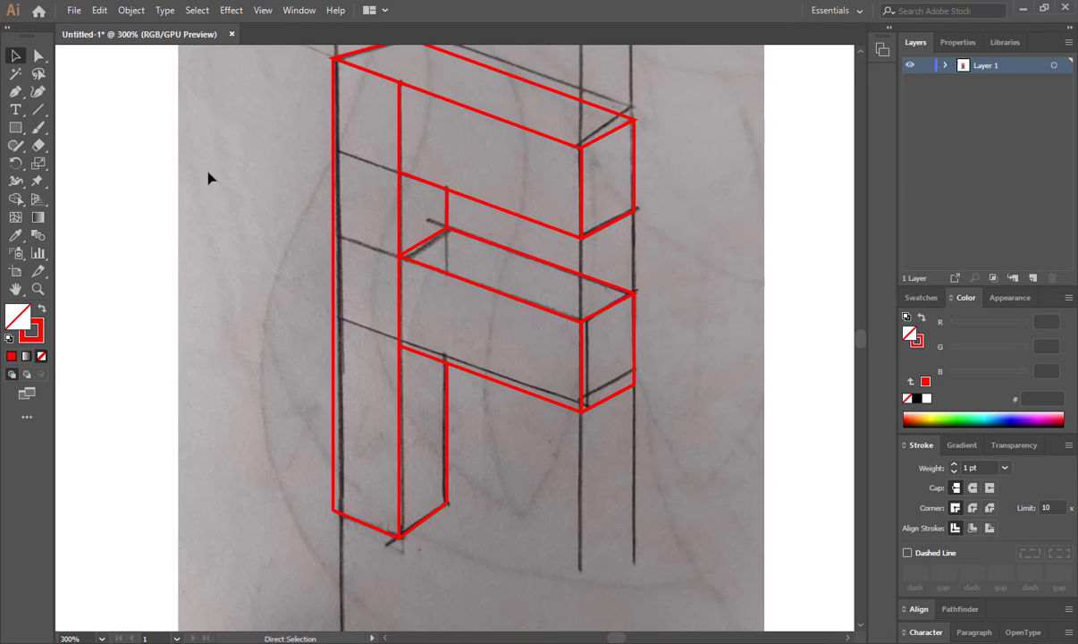
{"action": "left_click", "coordinate": [209, 175]}
{"action": "key", "text": "Delete"}
{"action": "scroll", "coordinate": [255, 245], "scroll_direction": "up", "scroll_amount": 1}
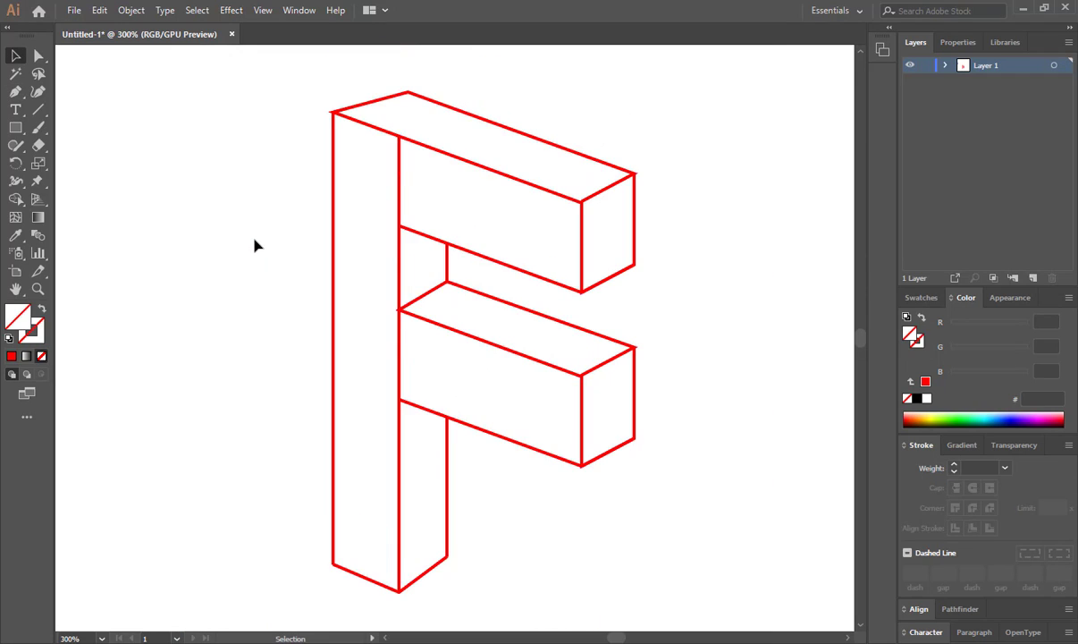
{"action": "key", "text": "ctrl+minus"}
{"action": "key", "text": "ctrl+minus"}
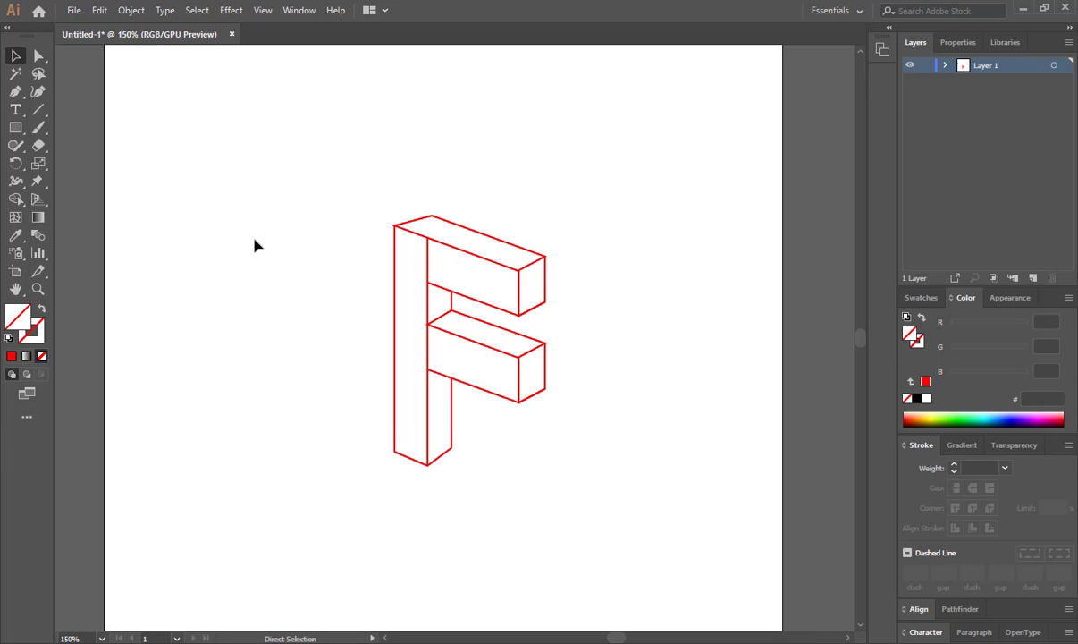
{"action": "key", "text": "ctrl+plus"}
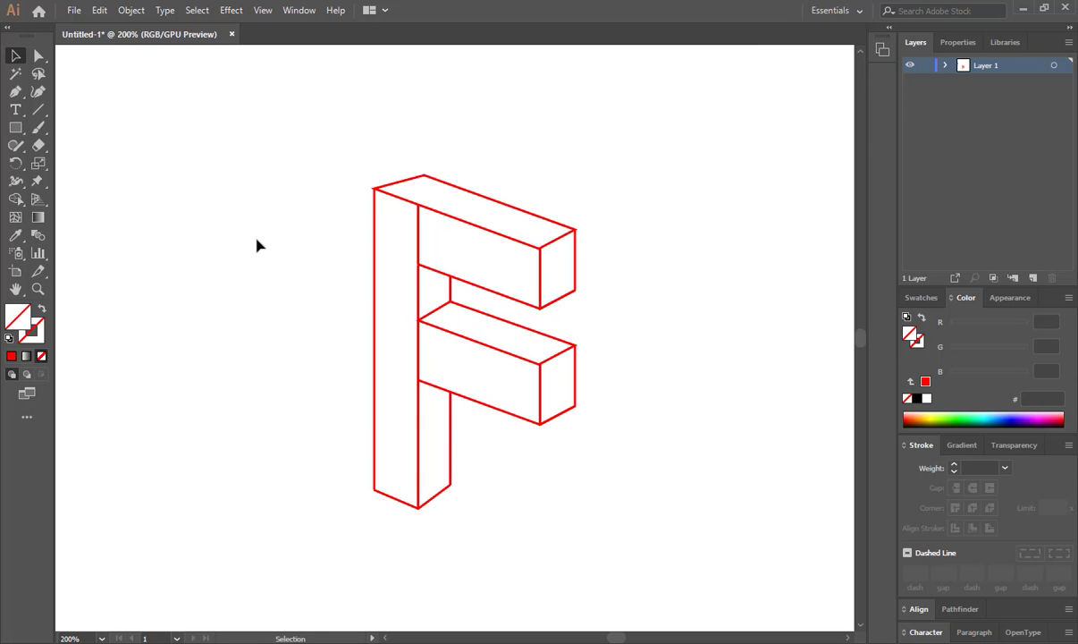
{"action": "left_click", "coordinate": [409, 204]}
{"action": "left_click", "coordinate": [175, 115]}
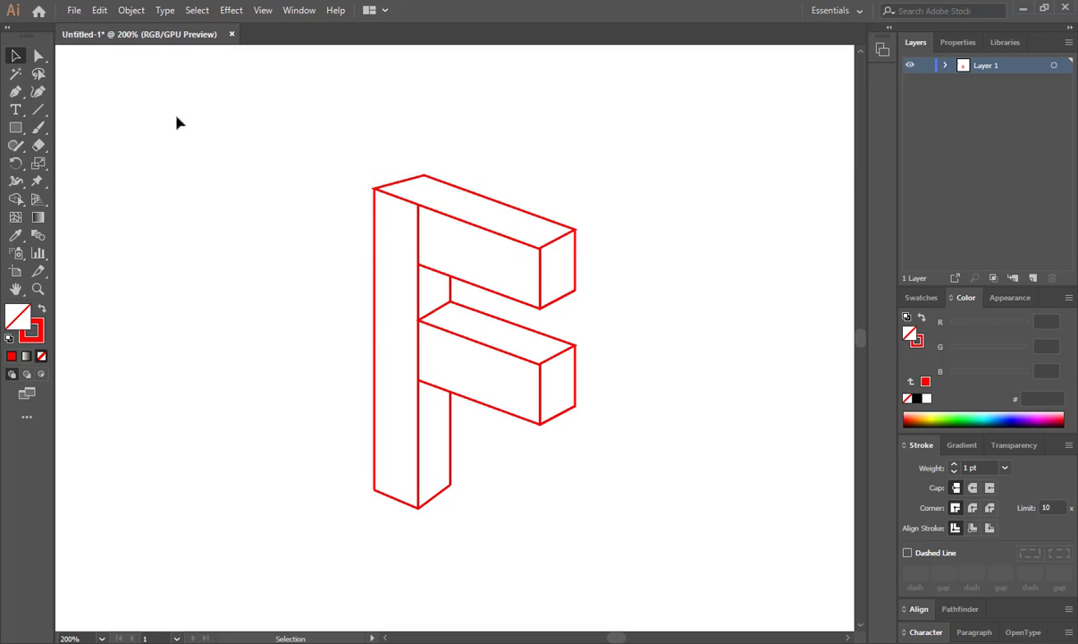
{"action": "left_click_drag", "start_coordinate": [240, 92], "coordinate": [662, 331]}
{"action": "key", "text": "shift+m"}
{"action": "left_click_drag", "start_coordinate": [490, 260], "coordinate": [491, 229]}
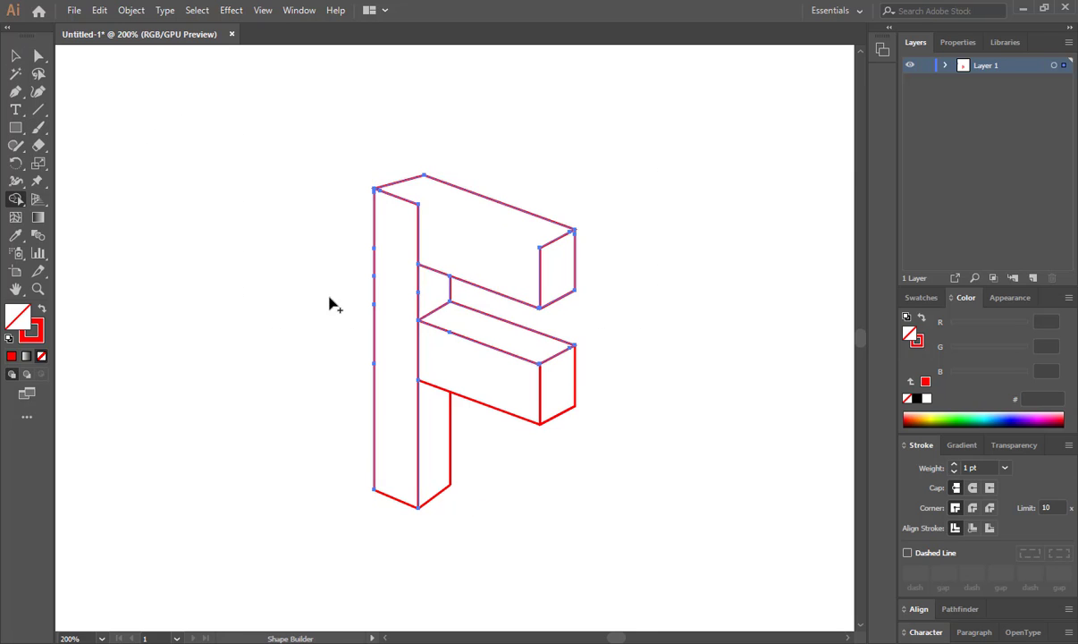
{"action": "key", "text": "ctrl"}
{"action": "left_click", "coordinate": [398, 194], "text": "alt"}
{"action": "key", "text": "ctrl+z"}
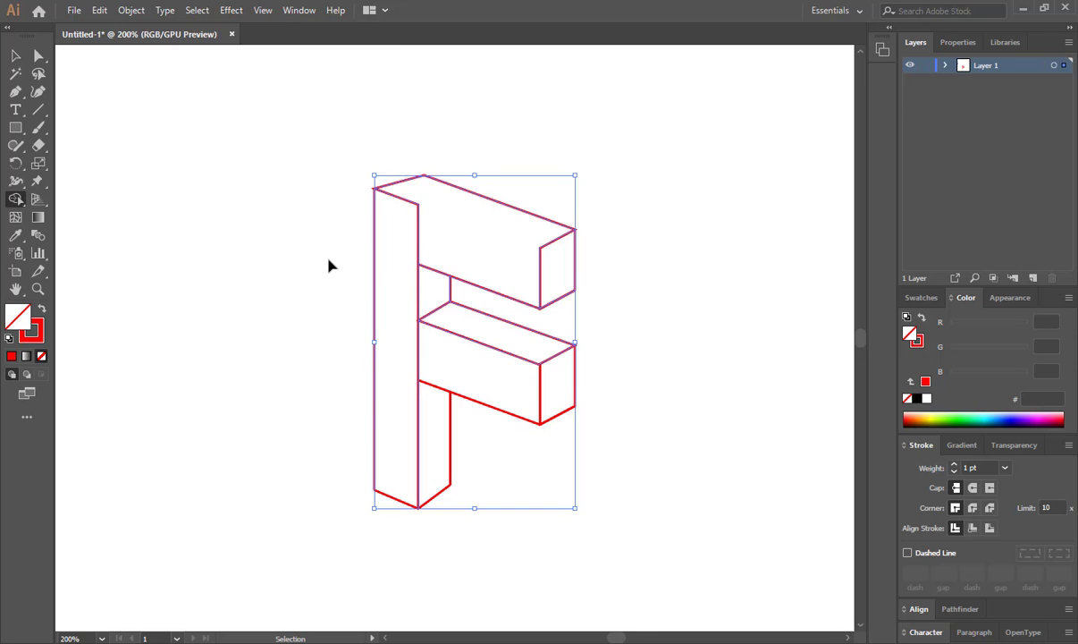
{"action": "left_click", "coordinate": [329, 266], "text": "ctrl"}
{"action": "key", "text": "v"}
Select the whole F and remove the slanted front edge of the upper bar's top face with the Shape Builder.
{"action": "mouse_move", "coordinate": [292, 119]}
{"action": "left_mouse_down"}
{"action": "mouse_move", "coordinate": [708, 456]}
{"action": "mouse_move", "coordinate": [706, 516]}
{"action": "left_mouse_up"}
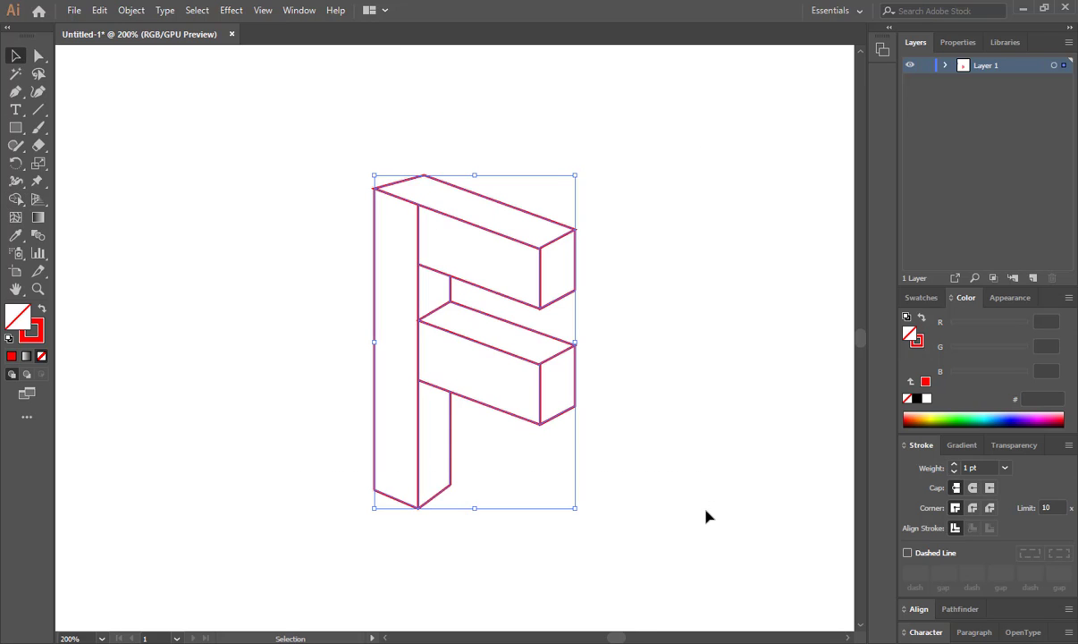
{"action": "key", "text": "shift+m"}
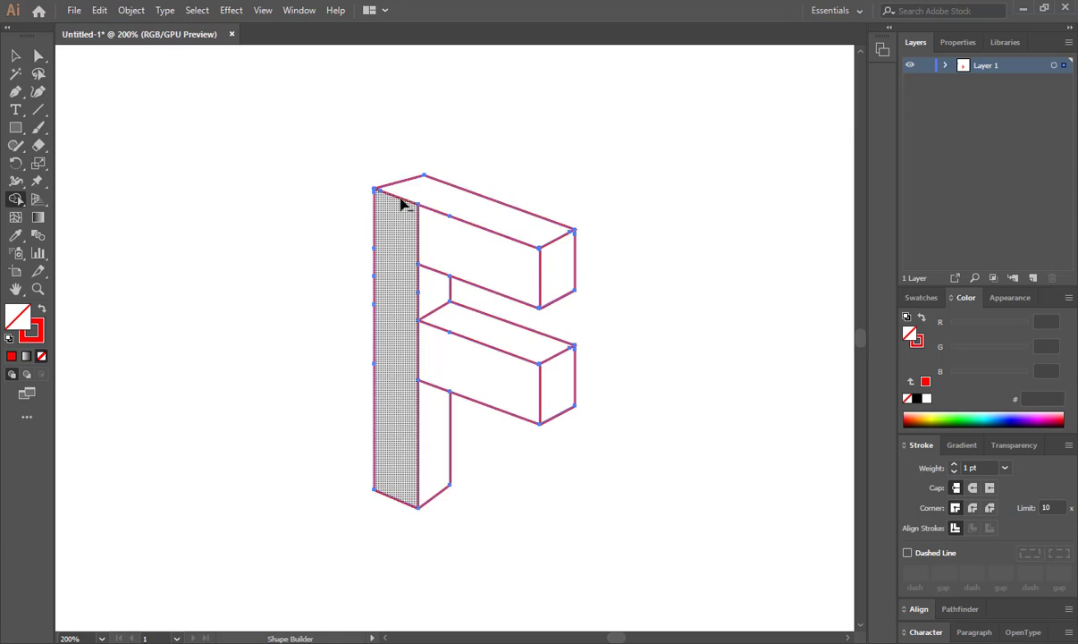
{"action": "mouse_move", "coordinate": [403, 205]}
{"action": "left_mouse_down"}
{"action": "mouse_move", "coordinate": [371, 331]}
{"action": "mouse_move", "coordinate": [465, 229]}
{"action": "left_mouse_up"}
{"action": "key", "text": "v"}
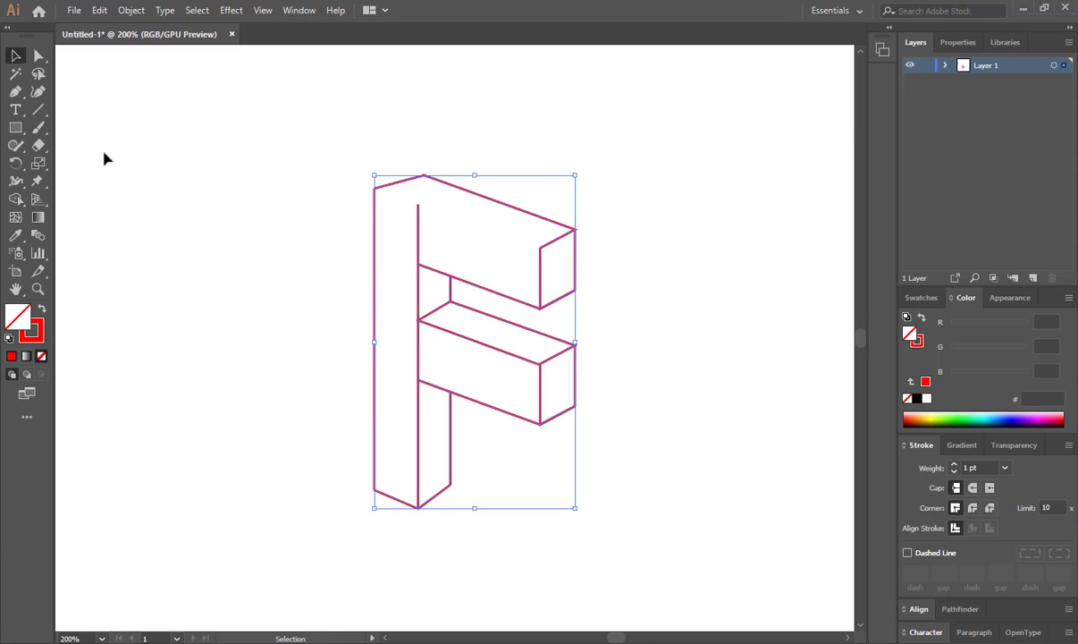
Redraw the upper bar's top face as a closed four-corner Pen path.
{"action": "left_click", "coordinate": [96, 139]}
{"action": "left_click", "coordinate": [376, 189]}
{"action": "left_click", "coordinate": [424, 176]}
{"action": "left_click", "coordinate": [574, 231]}
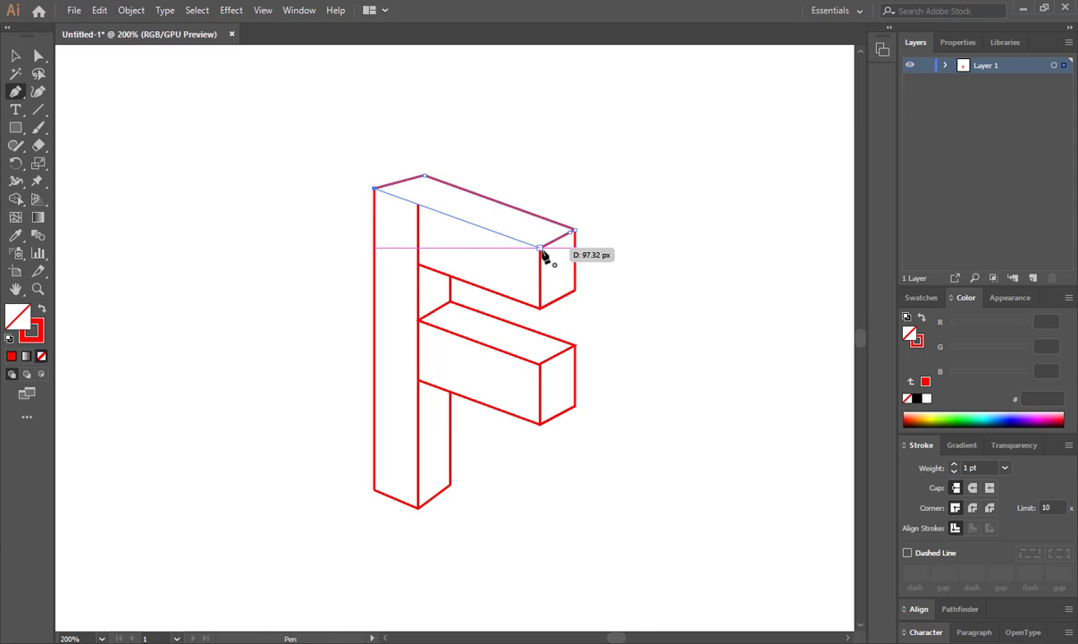
{"action": "left_click", "coordinate": [540, 247]}
{"action": "left_click", "coordinate": [375, 189]}
{"action": "left_click", "coordinate": [15, 56]}
{"action": "left_click", "coordinate": [205, 210]}
Fill the upper bar's top face with the light blue swatch (27aae1) and remove its stroke.
{"action": "scroll", "coordinate": [205, 211], "scroll_direction": "down", "scroll_amount": 1}
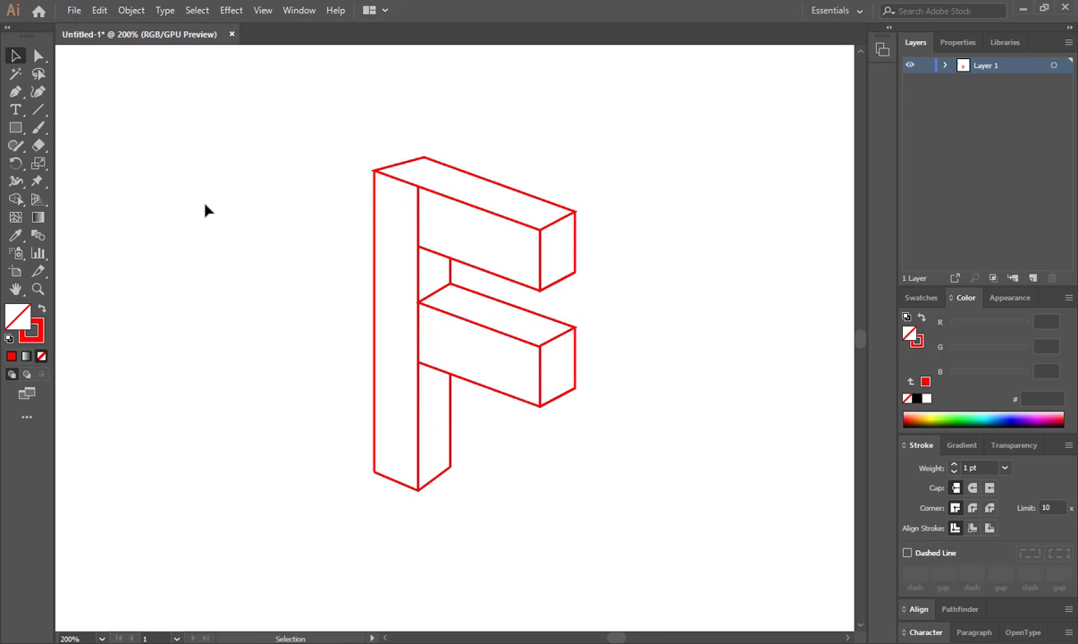
{"action": "key", "text": "ctrl+minus"}
{"action": "key", "text": "ctrl+minus"}
{"action": "key", "text": "ctrl+minus"}
{"action": "key", "text": "ctrl+plus"}
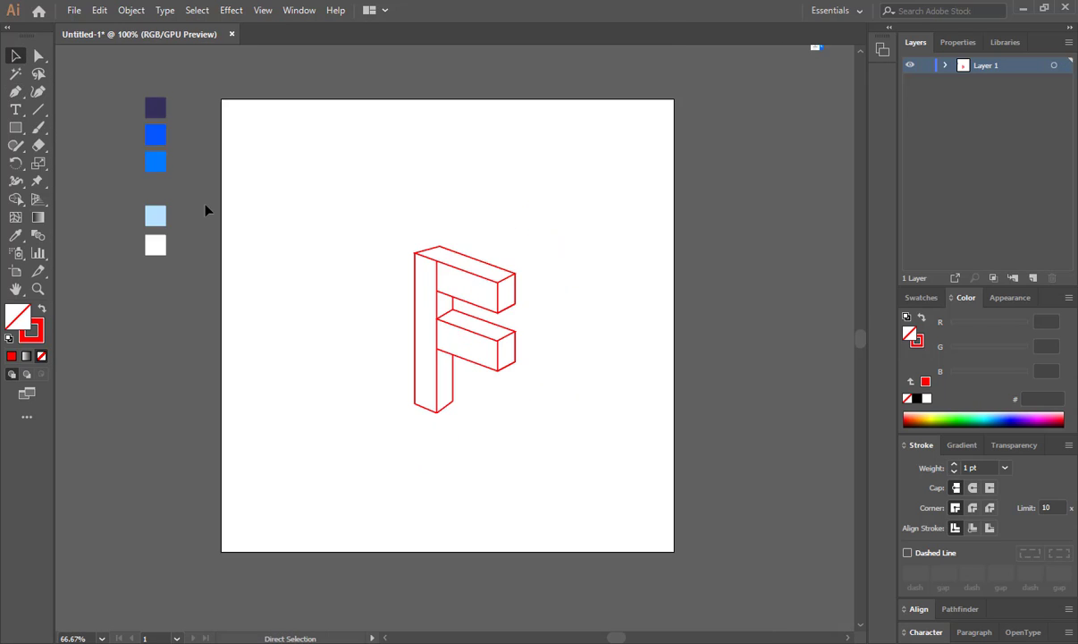
{"action": "key", "text": "ctrl+plus"}
{"action": "left_click", "coordinate": [472, 236]}
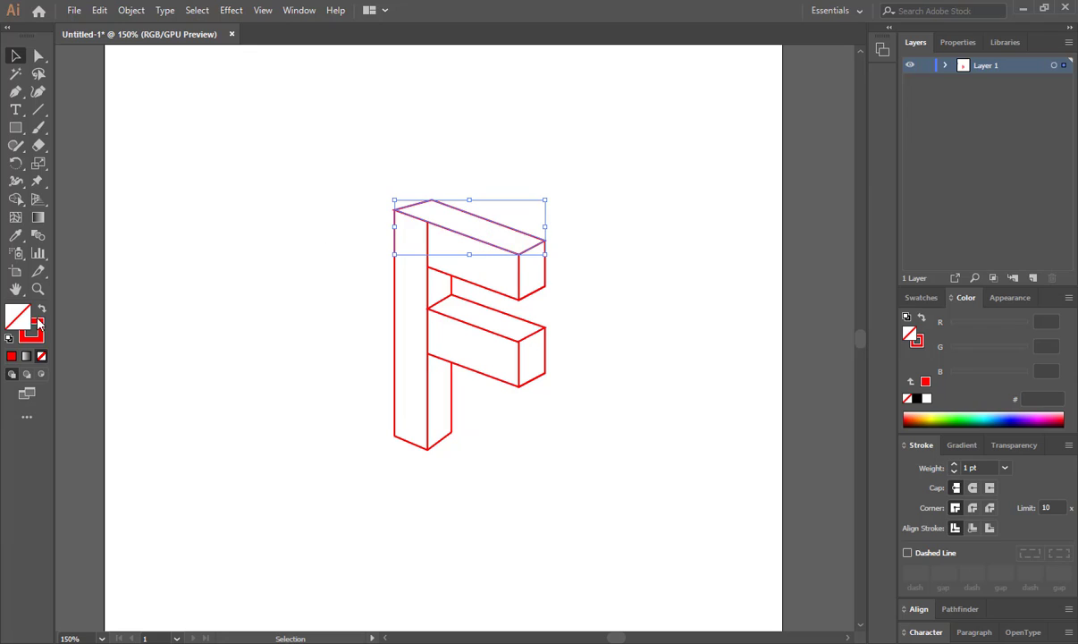
{"action": "left_click", "coordinate": [920, 298]}
{"action": "left_click", "coordinate": [990, 356]}
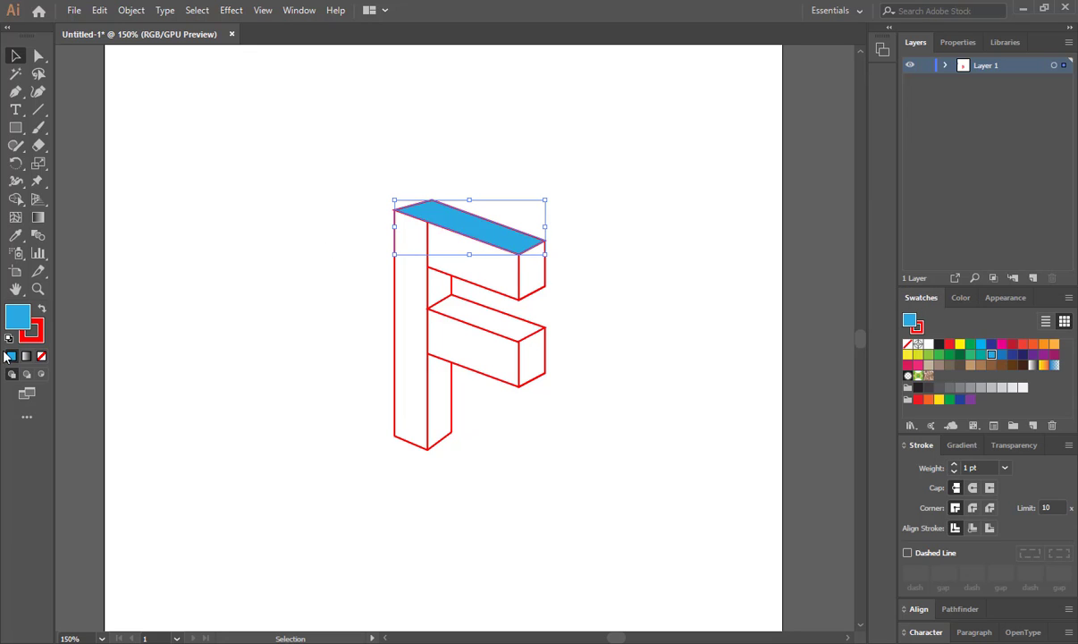
{"action": "left_click", "coordinate": [38, 329]}
{"action": "left_click", "coordinate": [41, 356]}
{"action": "left_click", "coordinate": [20, 315]}
{"action": "left_click", "coordinate": [289, 307]}
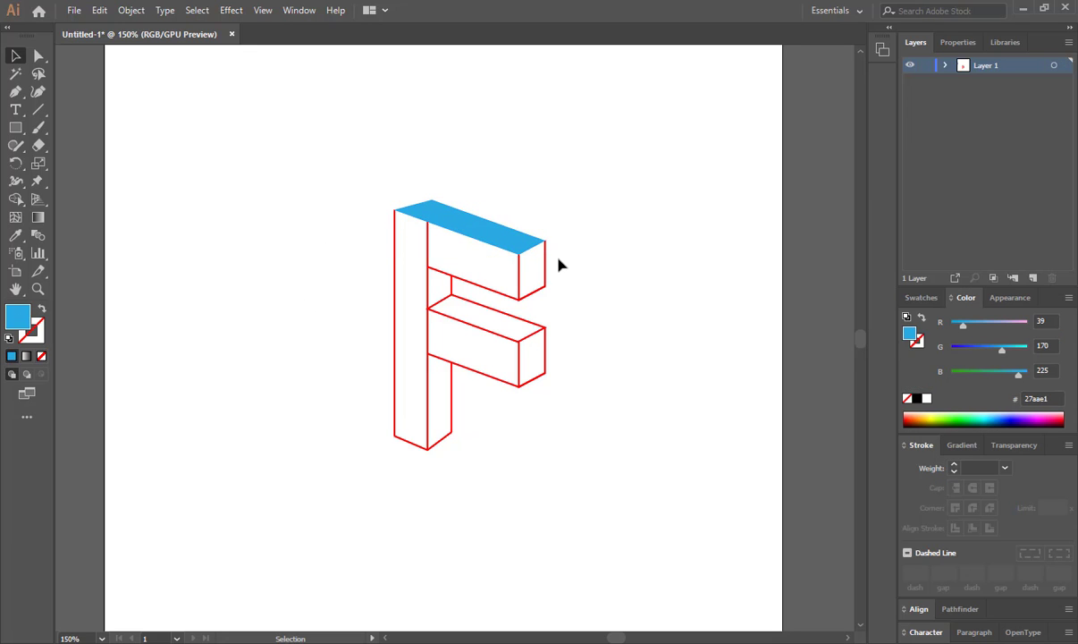
Fill the upper bar's end face with the darker blue swatch (1b75bc), leaving it without a stroke.
{"action": "left_click", "coordinate": [519, 276]}
{"action": "left_click", "coordinate": [40, 310]}
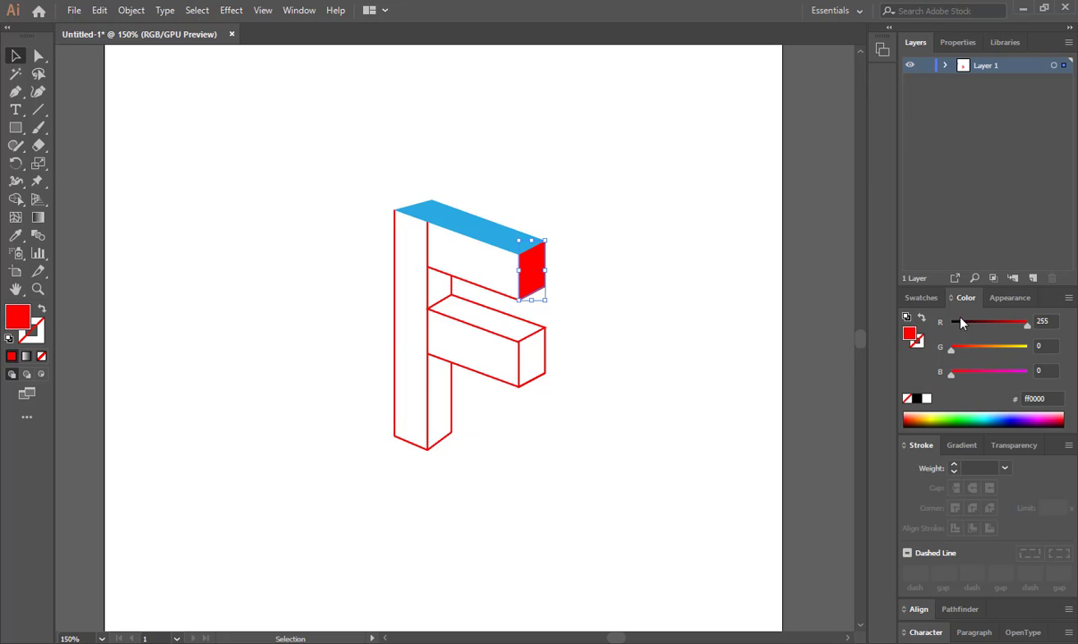
{"action": "left_click", "coordinate": [921, 297]}
{"action": "left_click", "coordinate": [1003, 354]}
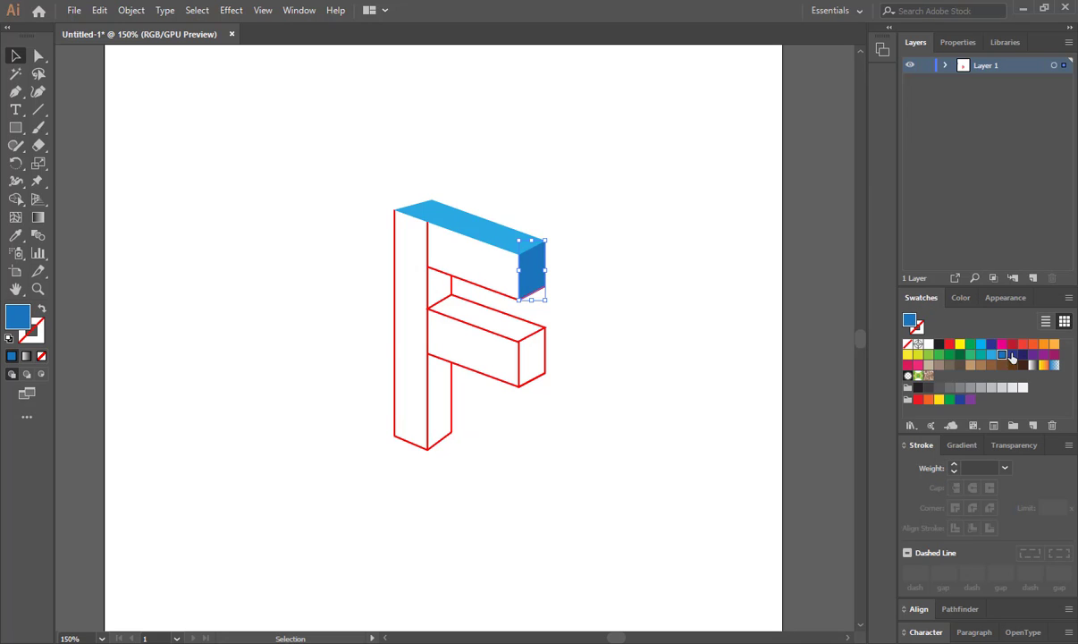
{"action": "left_click", "coordinate": [508, 301]}
{"action": "key", "text": "Delete"}
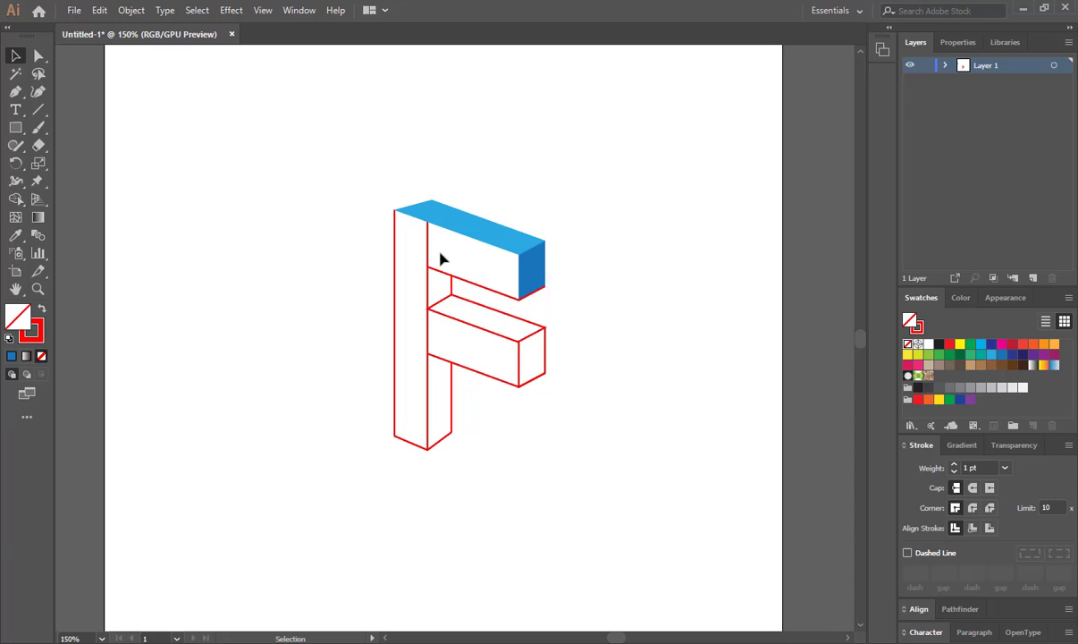
Set the fill to blue 1b75bc with no stroke and select the whole F for the Shape Builder.
{"action": "left_click", "coordinate": [12, 356]}
{"action": "left_click", "coordinate": [34, 337]}
{"action": "left_click", "coordinate": [42, 356]}
{"action": "left_click", "coordinate": [17, 317]}
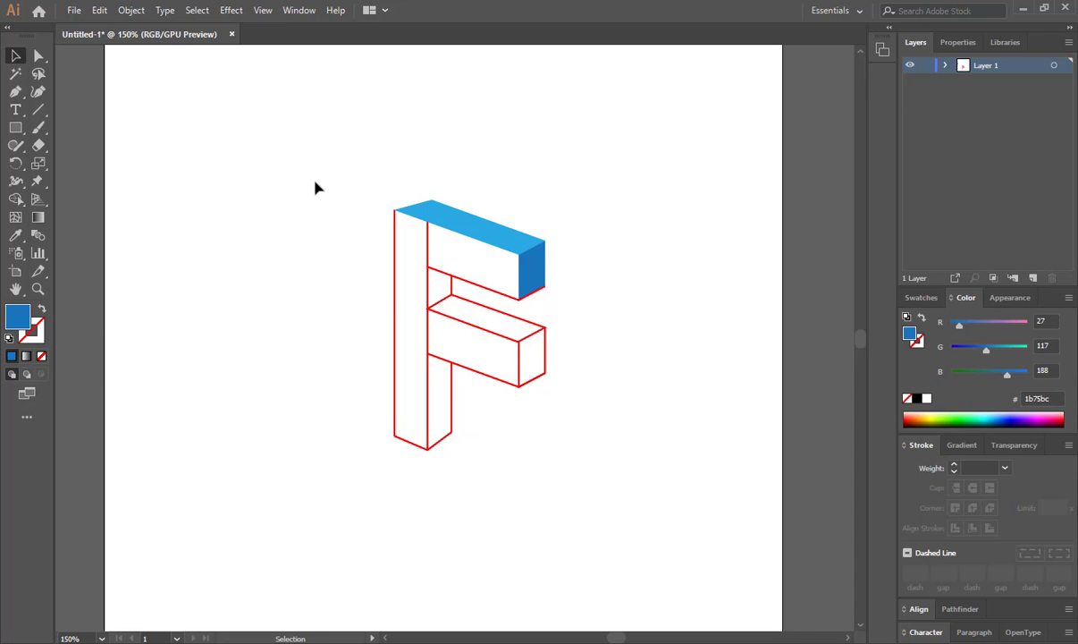
{"action": "left_click_drag", "start_coordinate": [314, 188], "coordinate": [608, 462]}
{"action": "key", "text": "shift+m"}
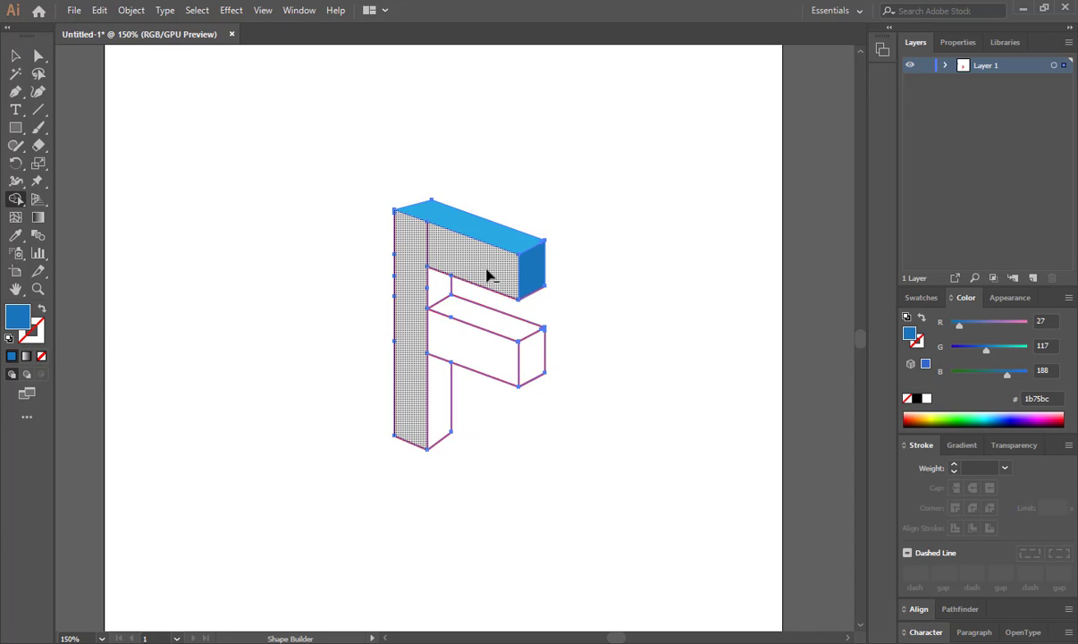
{"action": "left_click", "coordinate": [458, 265]}
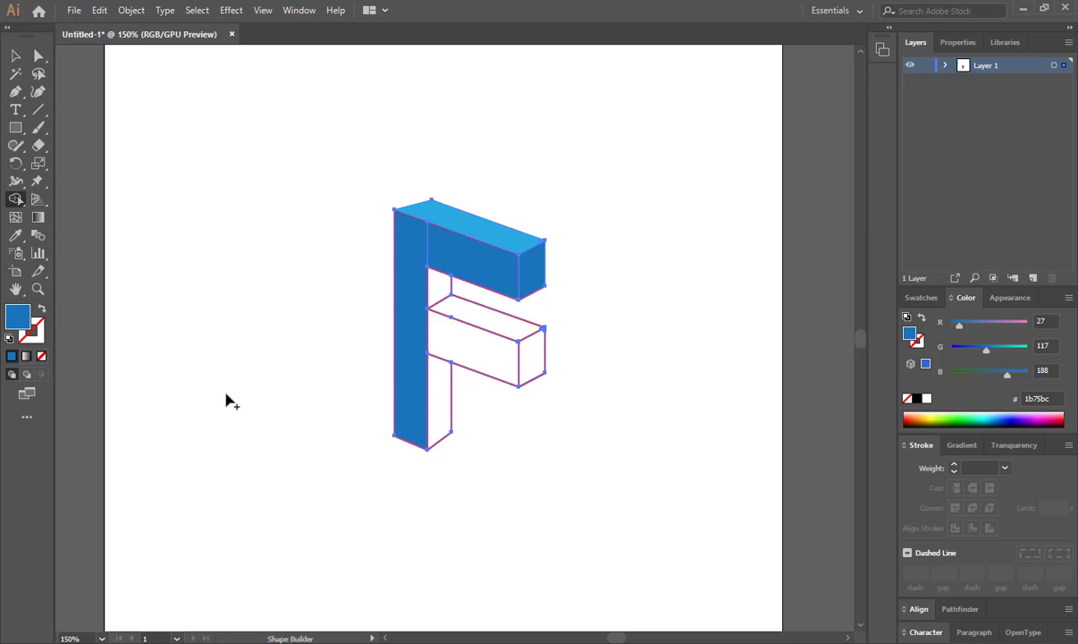
{"action": "key", "text": "ctrl+z"}
{"action": "left_click_drag", "start_coordinate": [400, 259], "coordinate": [440, 259]}
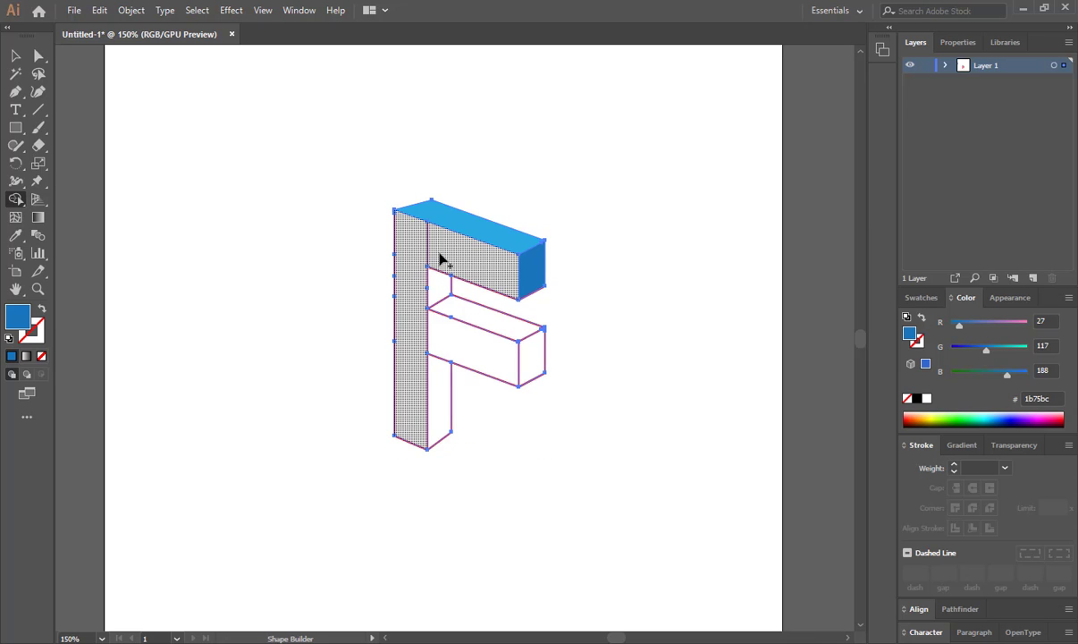
{"action": "key", "text": "Escape"}
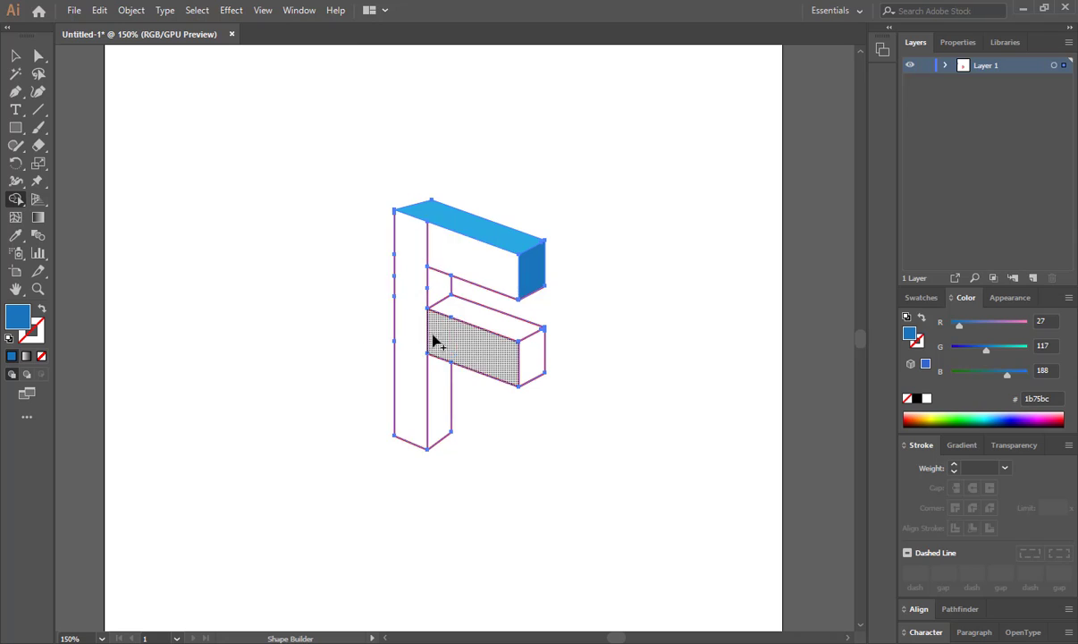
Merge the fronts of the pillar and upper bar into one blue face with the Shape Builder, and remove its stroke.
{"action": "mouse_move", "coordinate": [404, 265]}
{"action": "left_mouse_down"}
{"action": "mouse_move", "coordinate": [463, 265]}
{"action": "mouse_move", "coordinate": [445, 252]}
{"action": "left_mouse_up"}
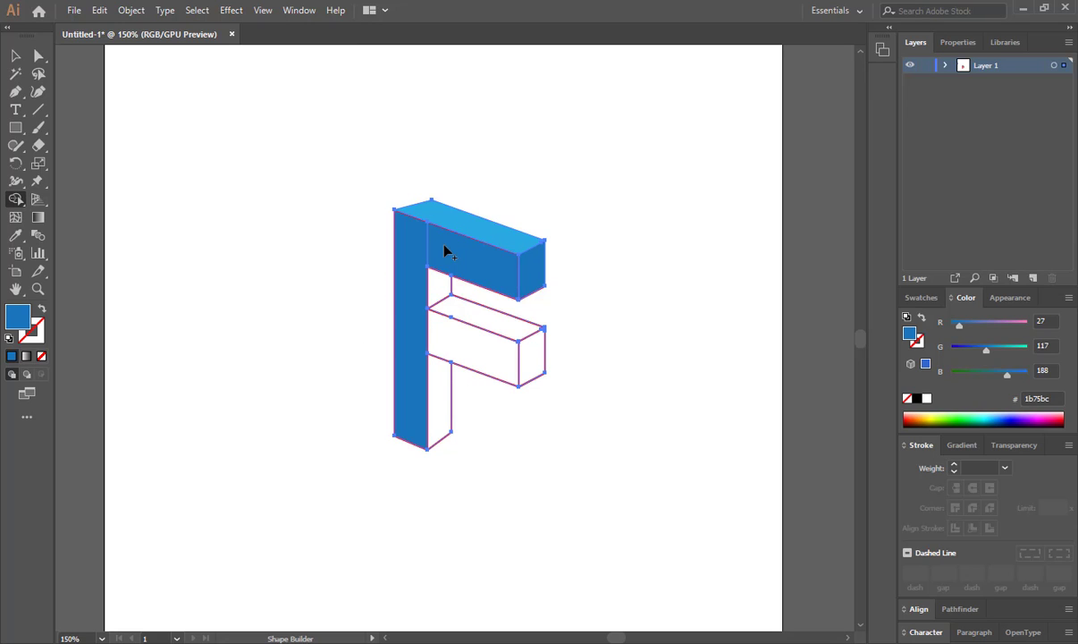
{"action": "left_click", "coordinate": [15, 56]}
{"action": "left_click", "coordinate": [313, 215]}
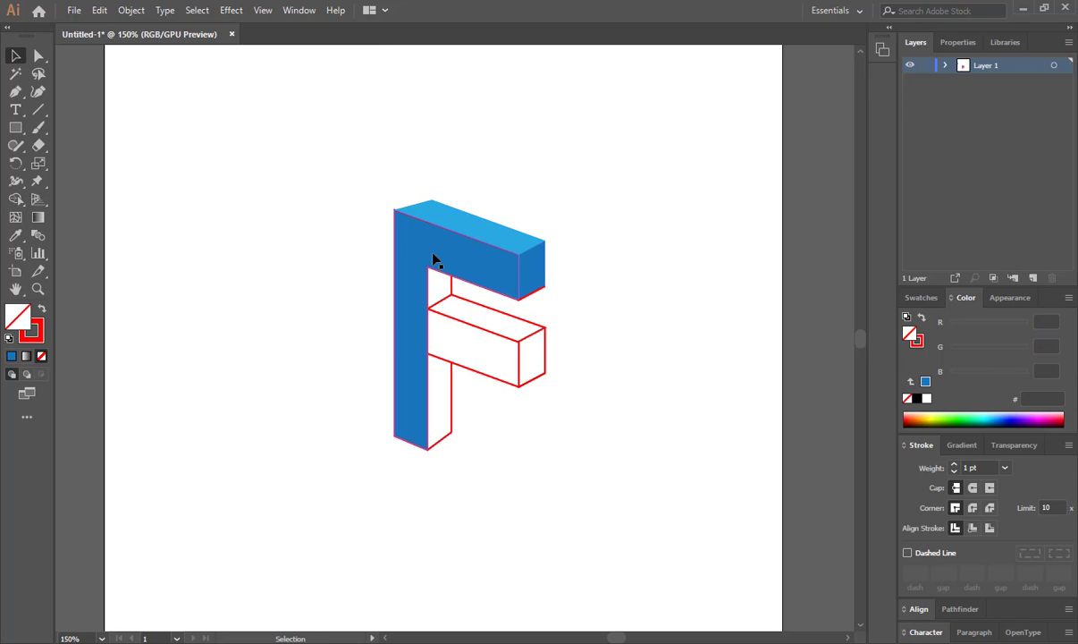
{"action": "left_click", "coordinate": [429, 252]}
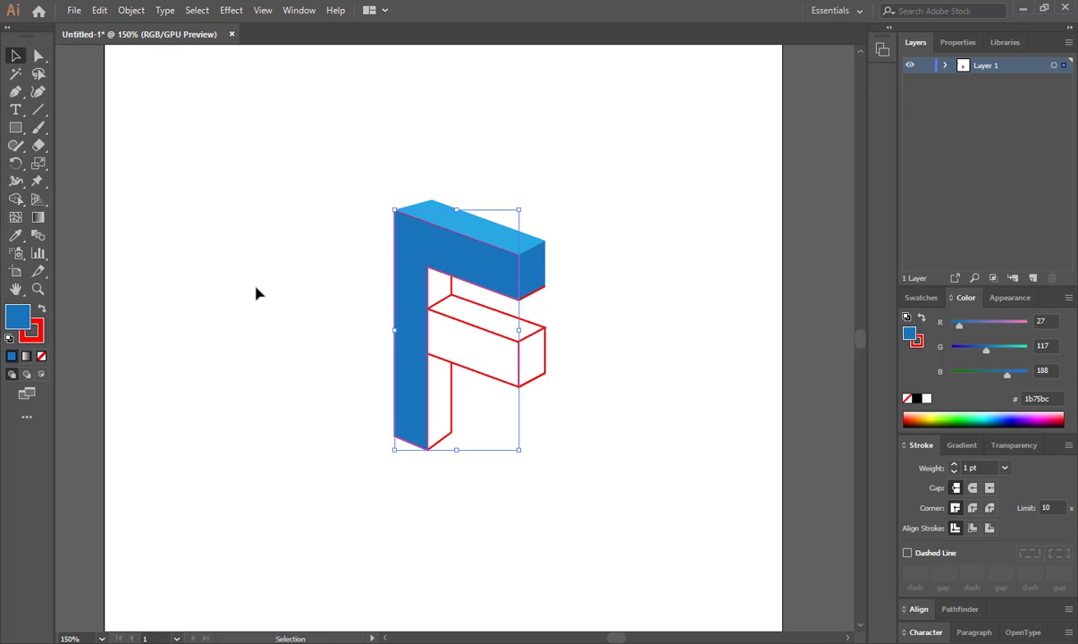
{"action": "left_click", "coordinate": [34, 340]}
{"action": "left_click", "coordinate": [18, 315]}
{"action": "left_click", "coordinate": [313, 304]}
Move the leftover red line off the bottom edge of the upper bar's end face and delete it.
{"action": "left_click_drag", "start_coordinate": [523, 298], "coordinate": [567, 323]}
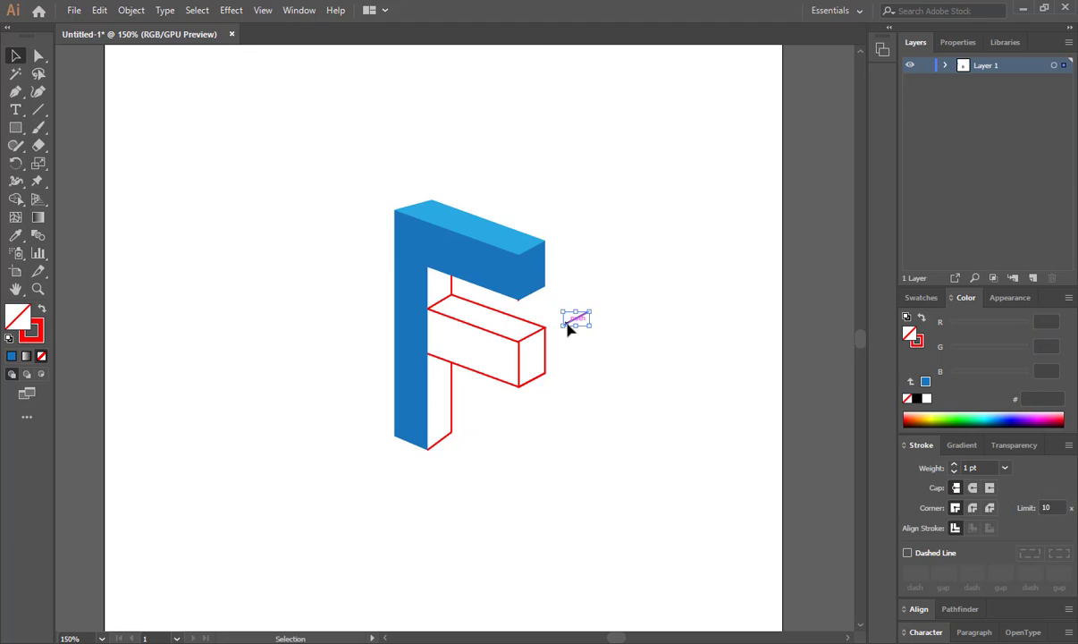
{"action": "key", "text": "Delete"}
{"action": "scroll", "coordinate": [519, 308], "scroll_direction": "up", "scroll_amount": 4}
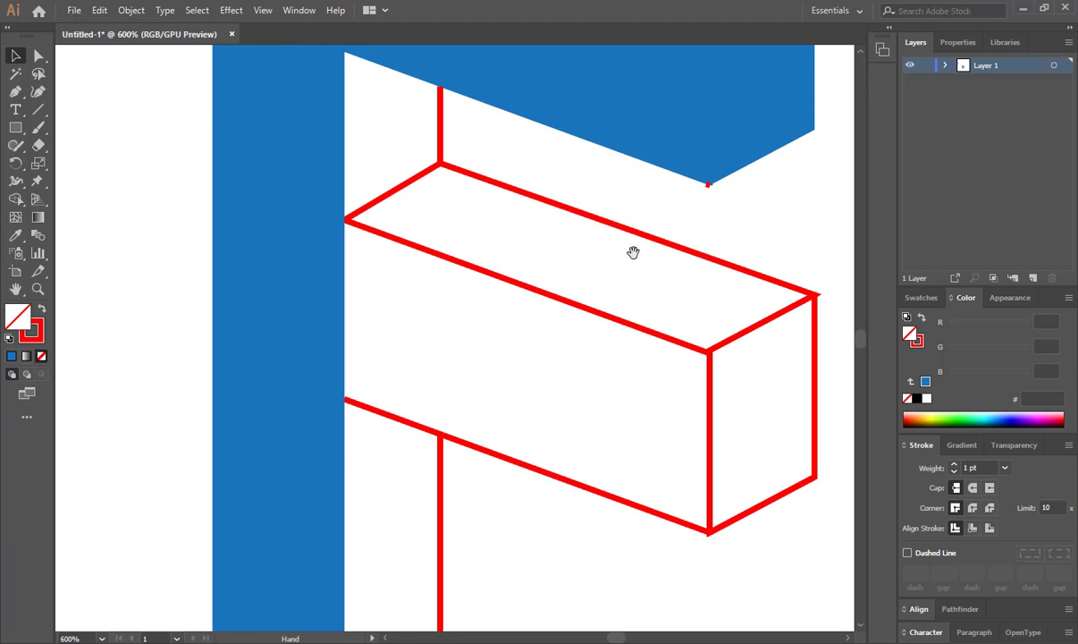
{"action": "key", "text": "Delete"}
{"action": "left_click", "coordinate": [630, 282]}
{"action": "key", "text": "Delete"}
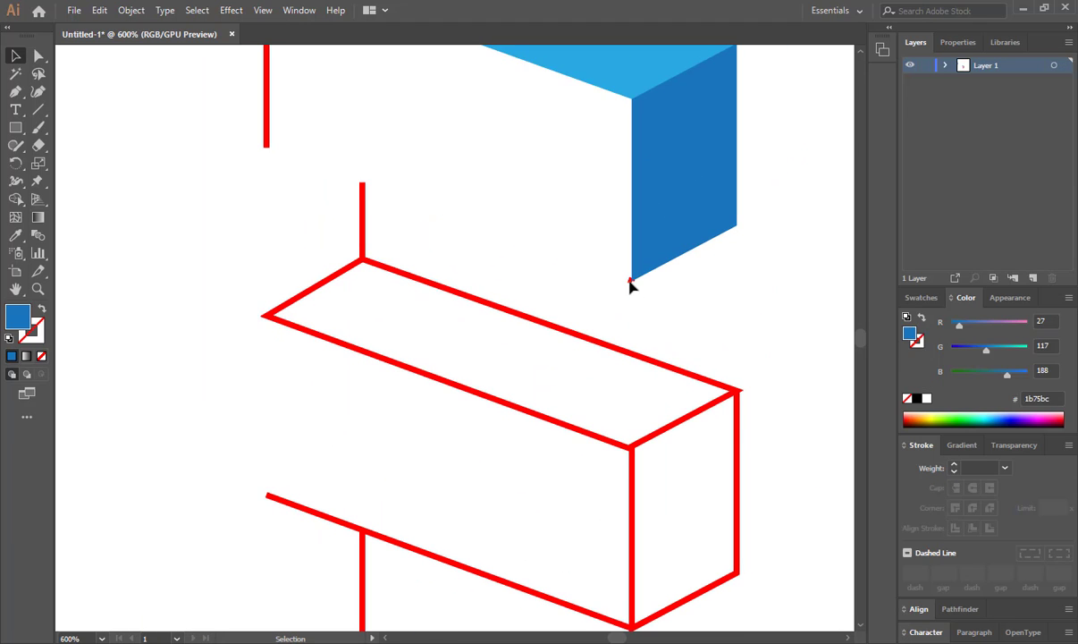
{"action": "key", "text": "ctrl+z"}
Lock the blue faces, delete the tiny red remnant at the upper bar's lower front corner, and unlock the faces.
{"action": "left_click_drag", "start_coordinate": [788, 143], "coordinate": [542, 204]}
{"action": "key", "text": "ctrl+2"}
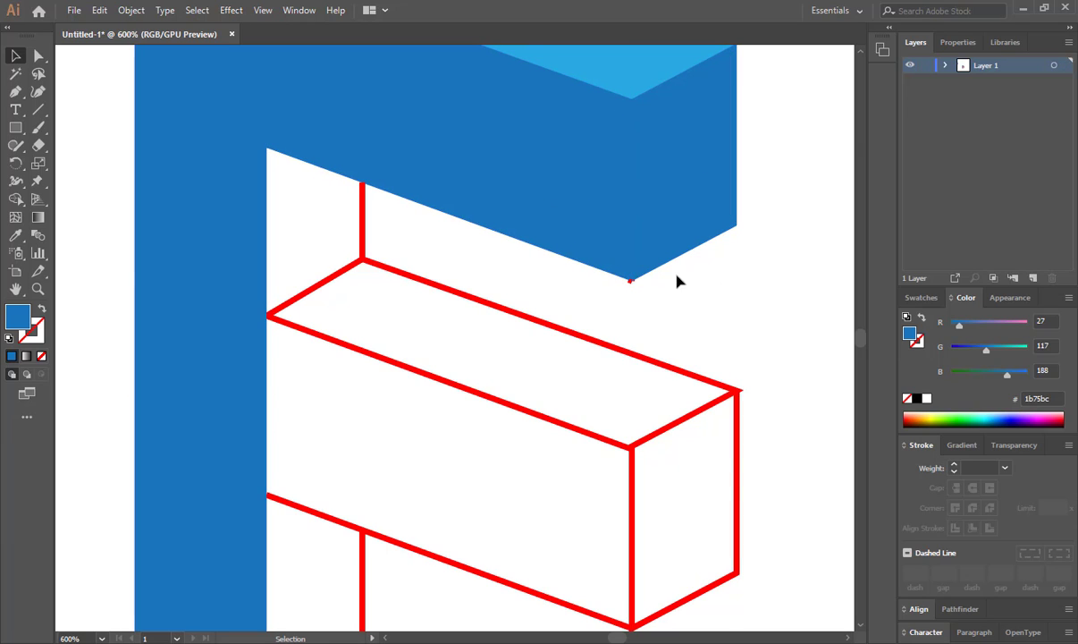
{"action": "left_click_drag", "start_coordinate": [675, 272], "coordinate": [582, 289]}
{"action": "key", "text": "Delete"}
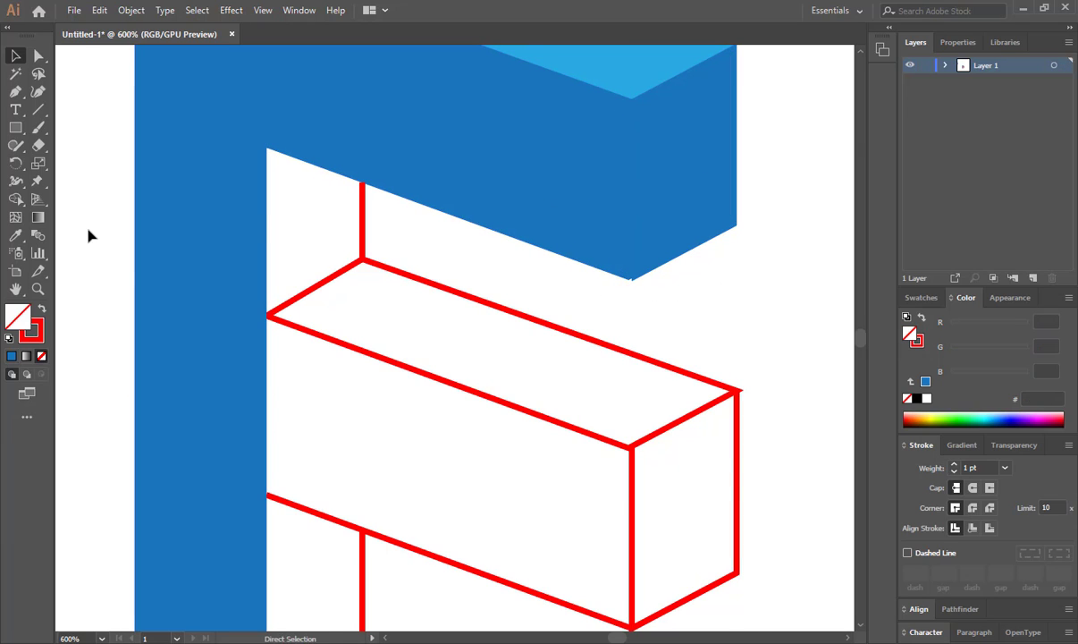
{"action": "key", "text": "ctrl+0"}
{"action": "key", "text": "ctrl+alt+2"}
{"action": "left_click", "coordinate": [157, 242]}
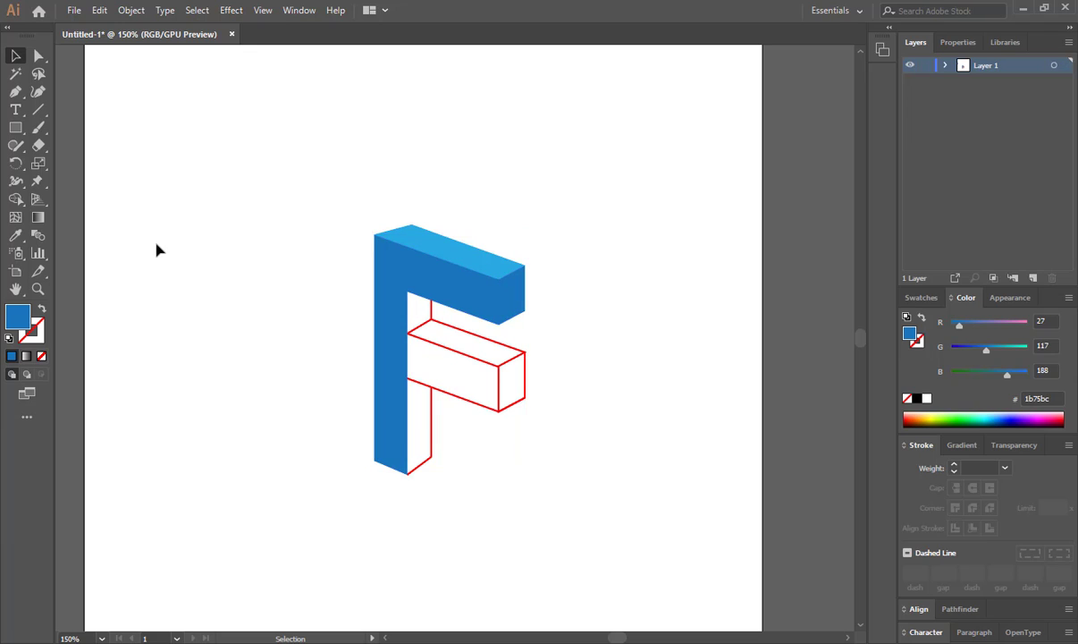
Select the whole F for the Shape Builder and undo the accidental solid blue fill across its faces.
{"action": "scroll", "coordinate": [123, 244], "scroll_direction": "down", "scroll_amount": 1}
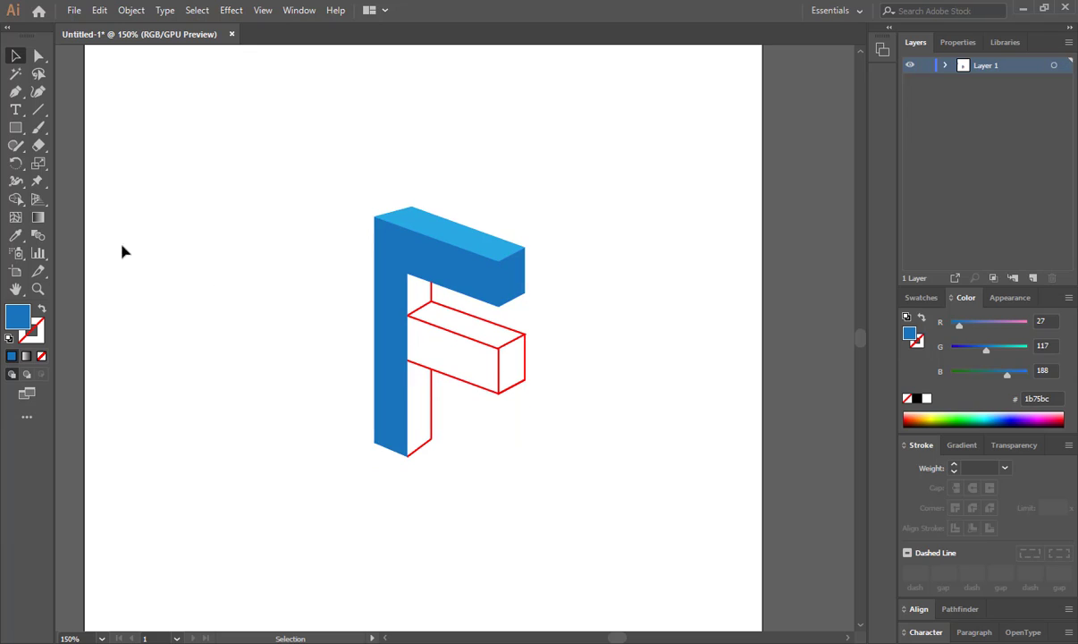
{"action": "left_click", "coordinate": [415, 365]}
{"action": "key", "text": "Delete"}
{"action": "left_click_drag", "start_coordinate": [288, 127], "coordinate": [614, 570]}
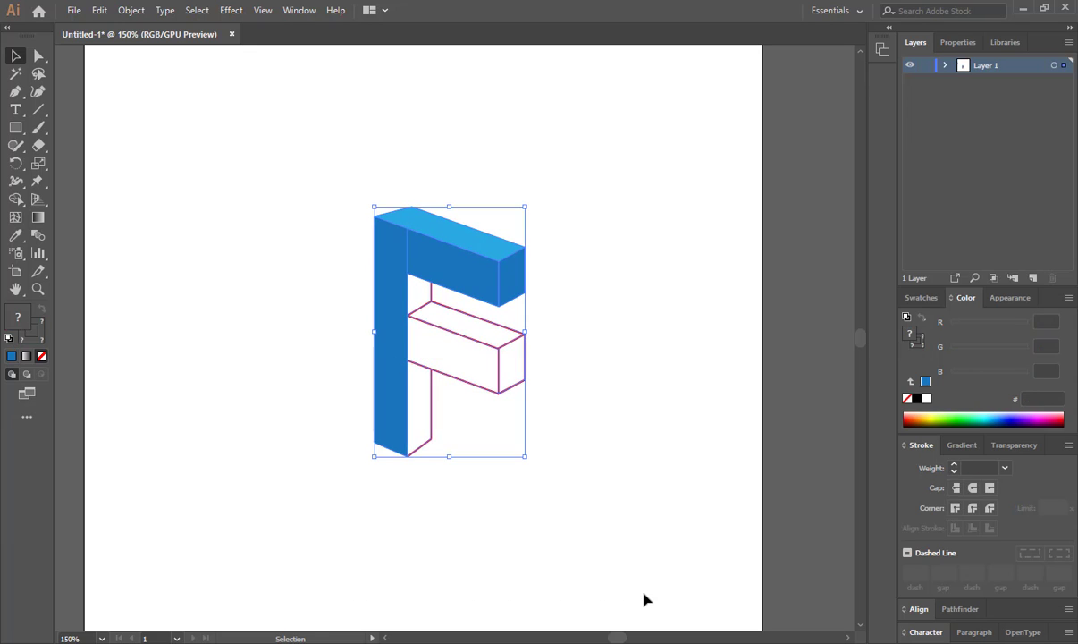
{"action": "key", "text": "shift+m"}
{"action": "left_click", "coordinate": [11, 357]}
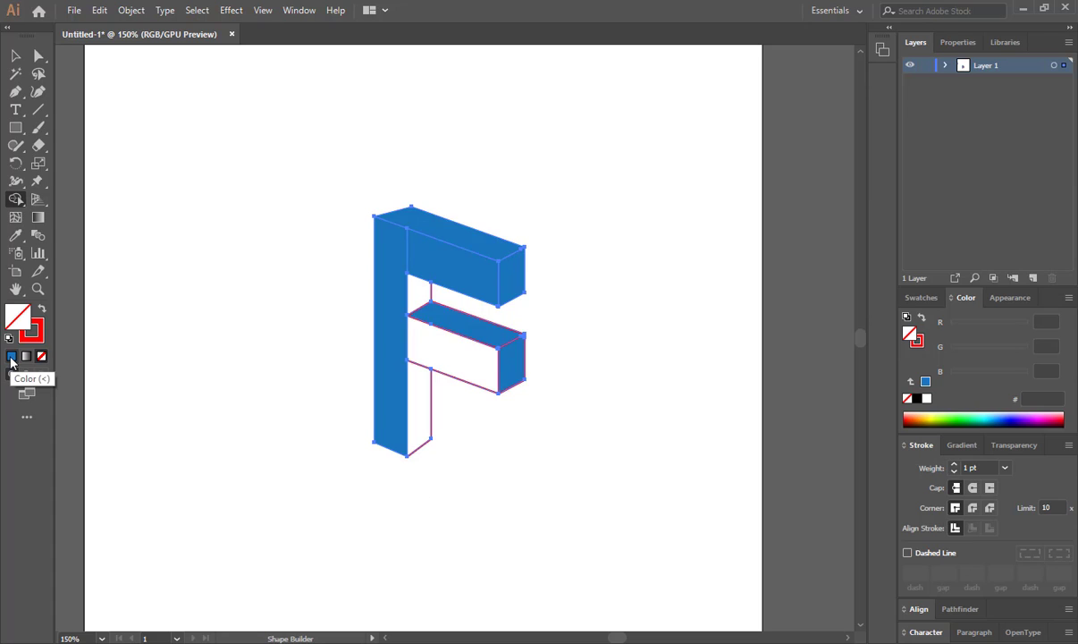
{"action": "key", "text": "ctrl+z"}
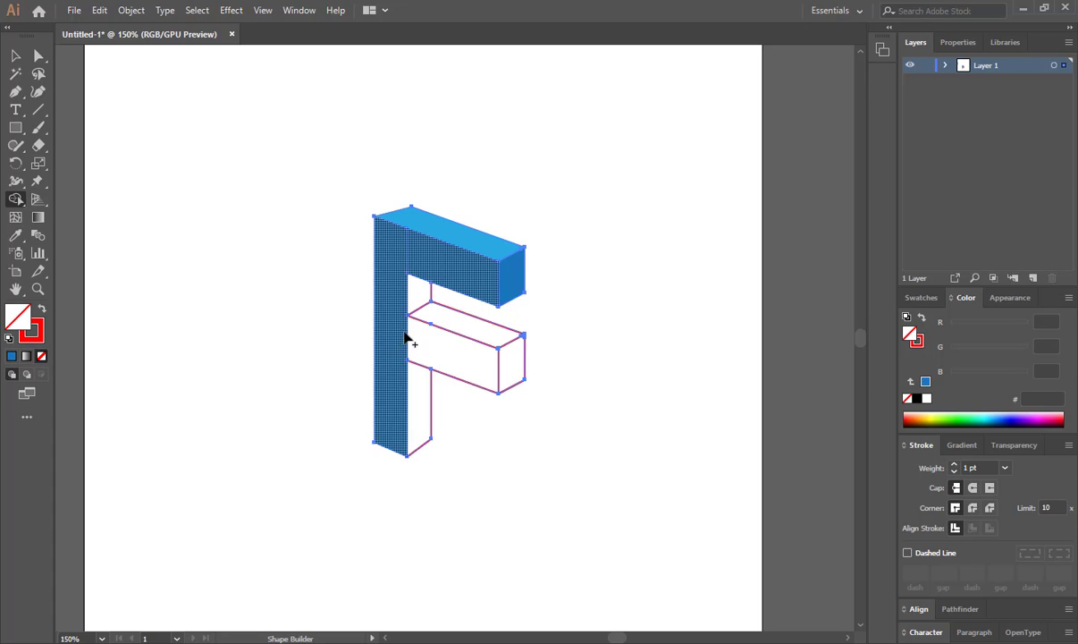
Build the lower bar's faces and the pillar's inner side faces as separate red shapes with the Shape Builder.
{"action": "left_click", "coordinate": [41, 308]}
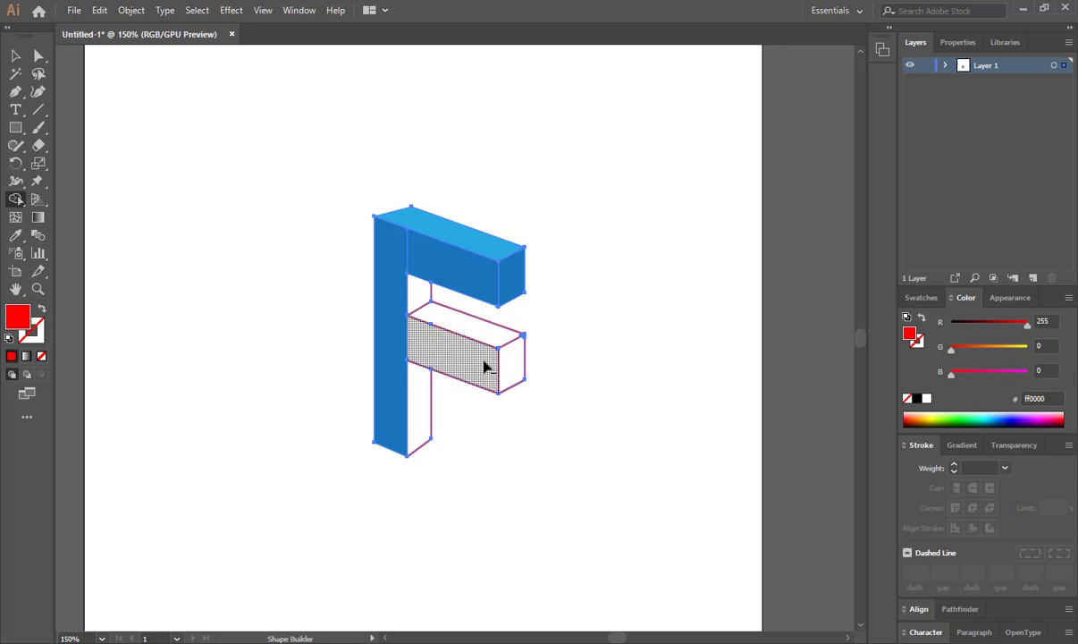
{"action": "left_click", "coordinate": [453, 369]}
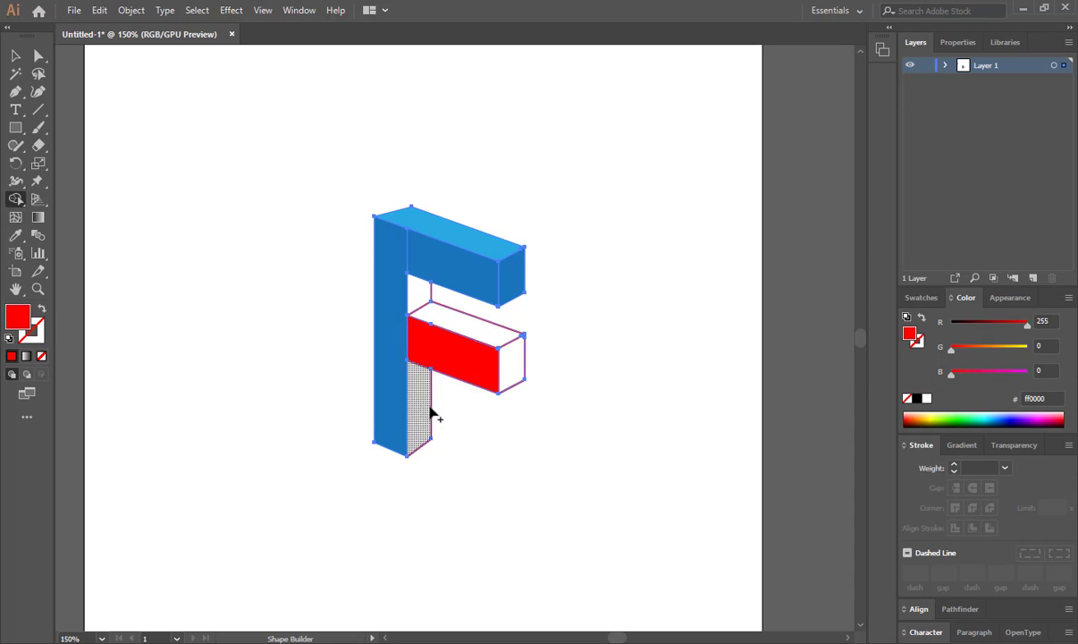
{"action": "left_click", "coordinate": [515, 368]}
{"action": "left_click", "coordinate": [422, 414]}
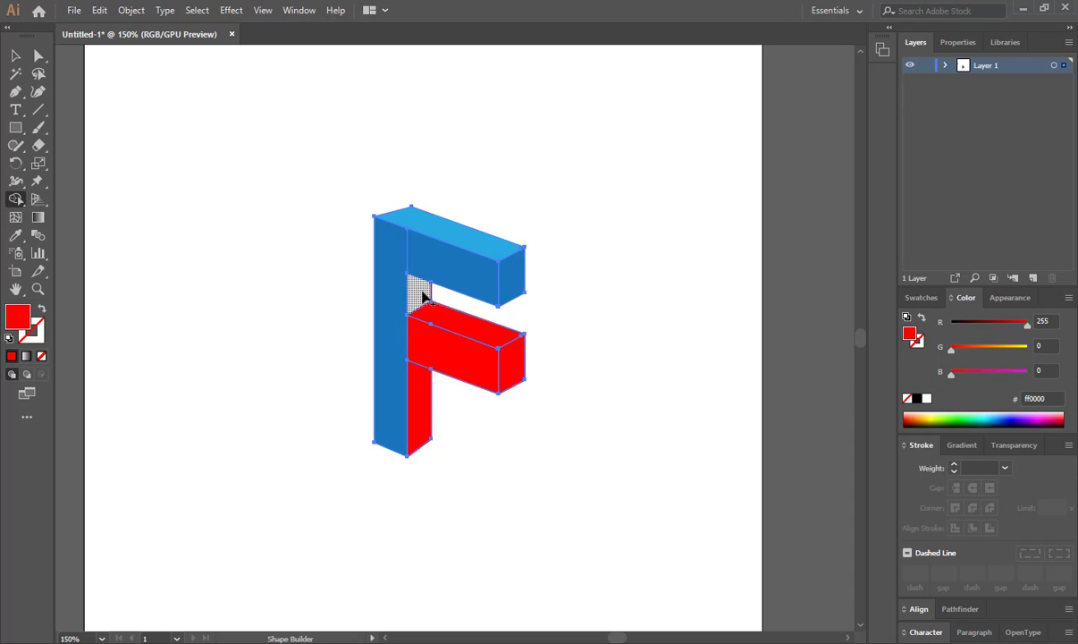
{"action": "key", "text": "v"}
{"action": "left_click", "coordinate": [236, 214]}
Fill the pillar's inner side face between the two bars with light blue and remove its stroke.
{"action": "left_click", "coordinate": [421, 301]}
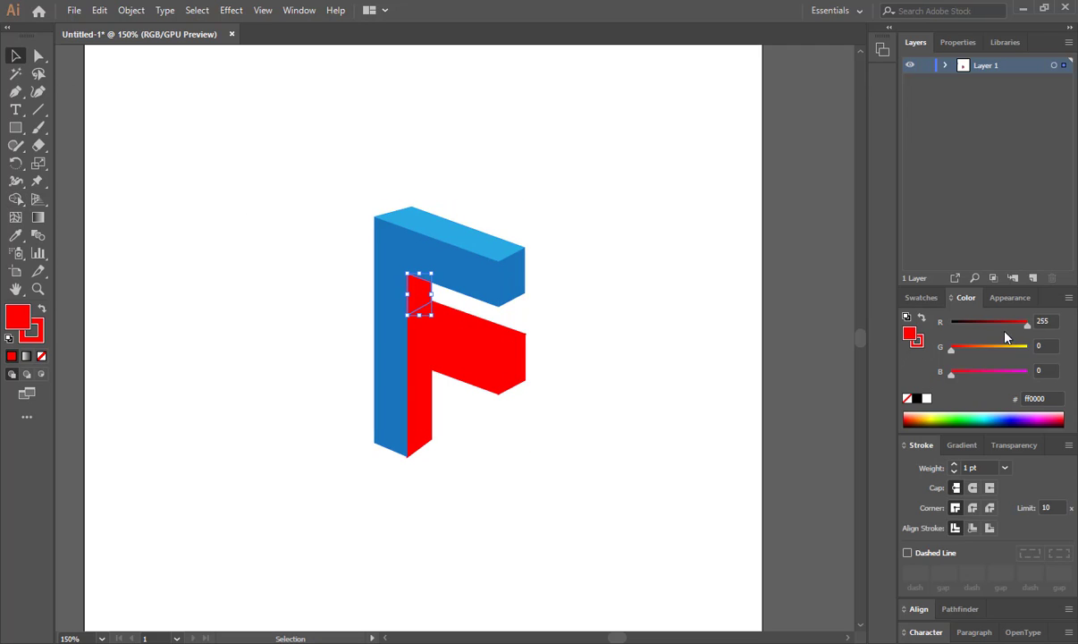
{"action": "left_click", "coordinate": [1006, 422]}
{"action": "key", "text": "ctrl+z"}
{"action": "left_click", "coordinate": [38, 337]}
{"action": "left_click", "coordinate": [42, 356]}
{"action": "left_click", "coordinate": [921, 296]}
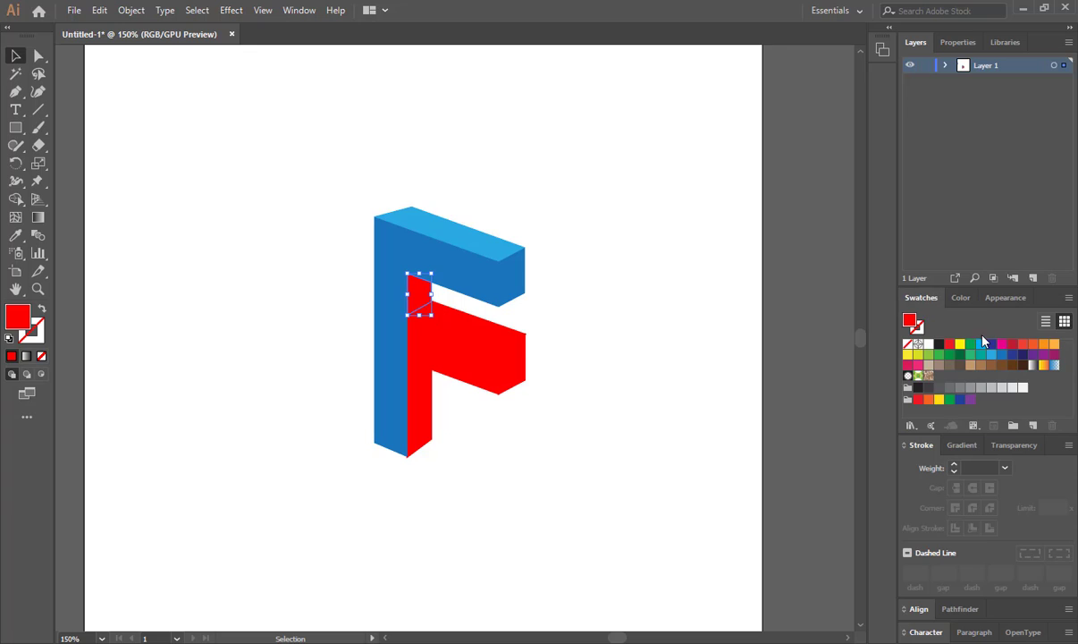
{"action": "left_click", "coordinate": [992, 354]}
Fill the lower bar's top face with medium blue and remove its stroke.
{"action": "left_click", "coordinate": [449, 324]}
{"action": "left_click", "coordinate": [1002, 355]}
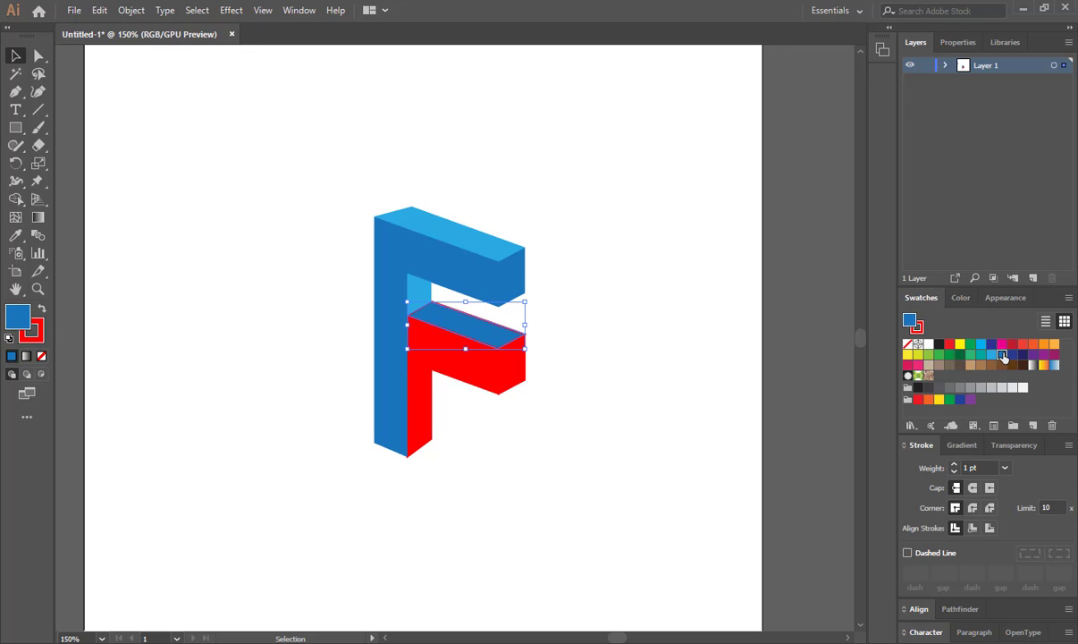
{"action": "left_click", "coordinate": [41, 356]}
{"action": "left_click", "coordinate": [212, 329]}
Remove the stroke from the lower bar's front and end faces and the pillar's lower side face.
{"action": "left_click", "coordinate": [517, 363]}
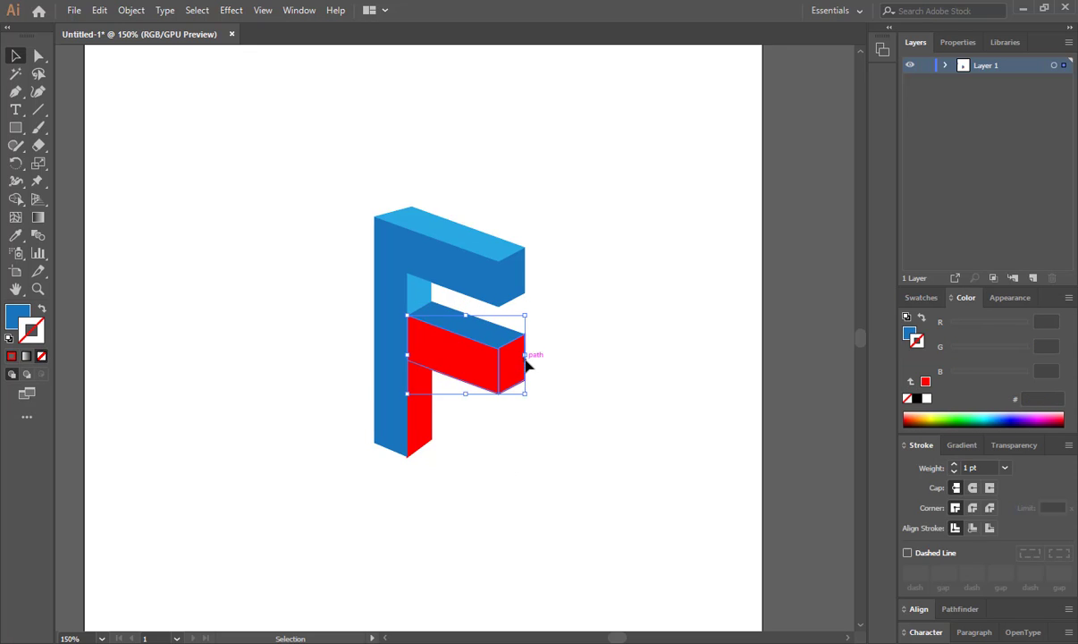
{"action": "left_click", "coordinate": [545, 358]}
{"action": "left_click_drag", "start_coordinate": [417, 472], "coordinate": [415, 471]}
{"action": "left_click", "coordinate": [42, 356]}
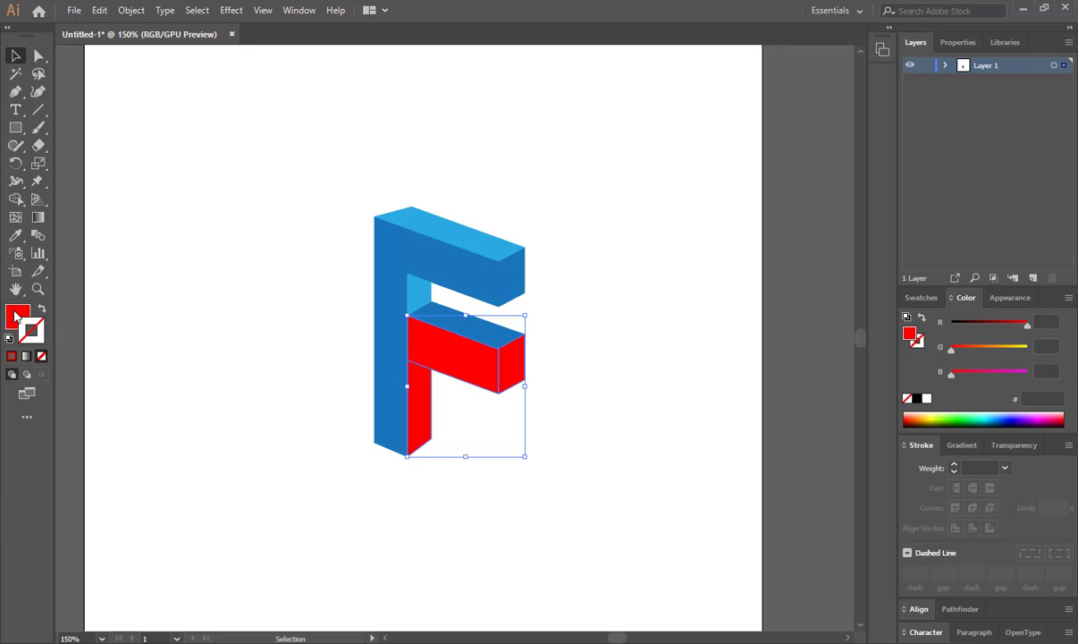
{"action": "left_click", "coordinate": [18, 318]}
{"action": "left_click", "coordinate": [215, 331]}
Fill the lower bar's front face with dark blue.
{"action": "left_click", "coordinate": [441, 355]}
{"action": "left_click", "coordinate": [921, 297]}
{"action": "left_click", "coordinate": [1002, 355]}
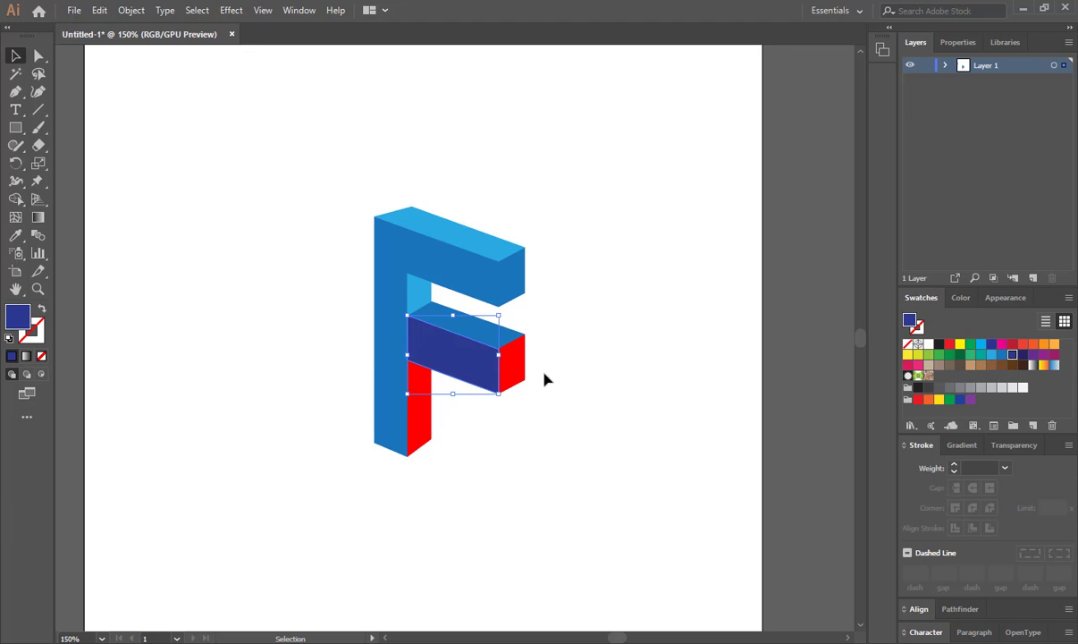
Fill the lower bar's end face with purple and the pillar's lower side face with light blue.
{"action": "left_click", "coordinate": [512, 362]}
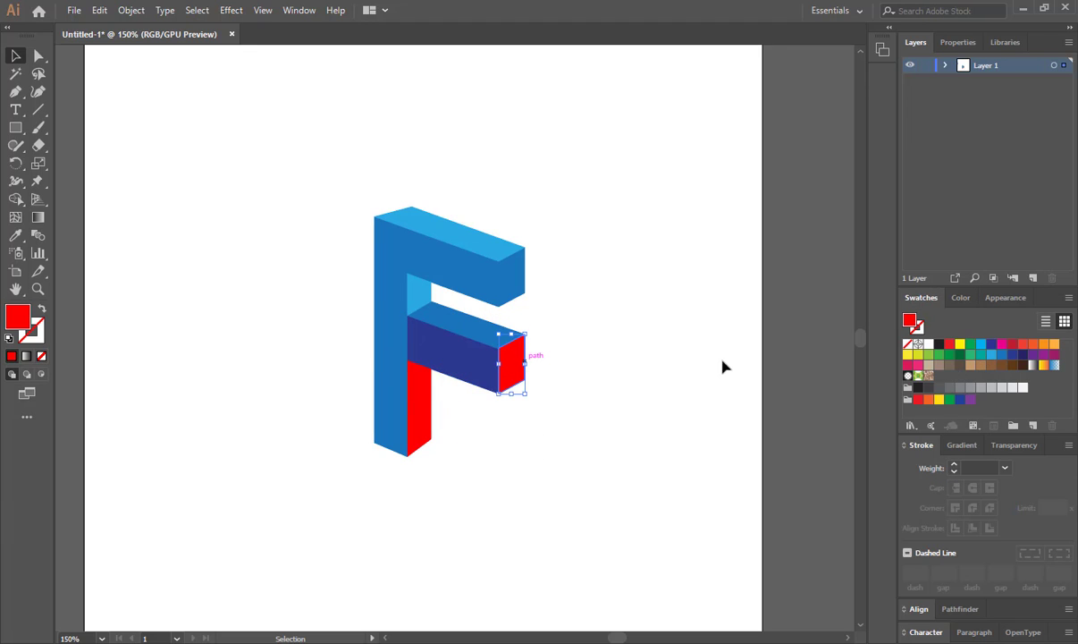
{"action": "left_click", "coordinate": [995, 358]}
{"action": "left_click", "coordinate": [502, 479]}
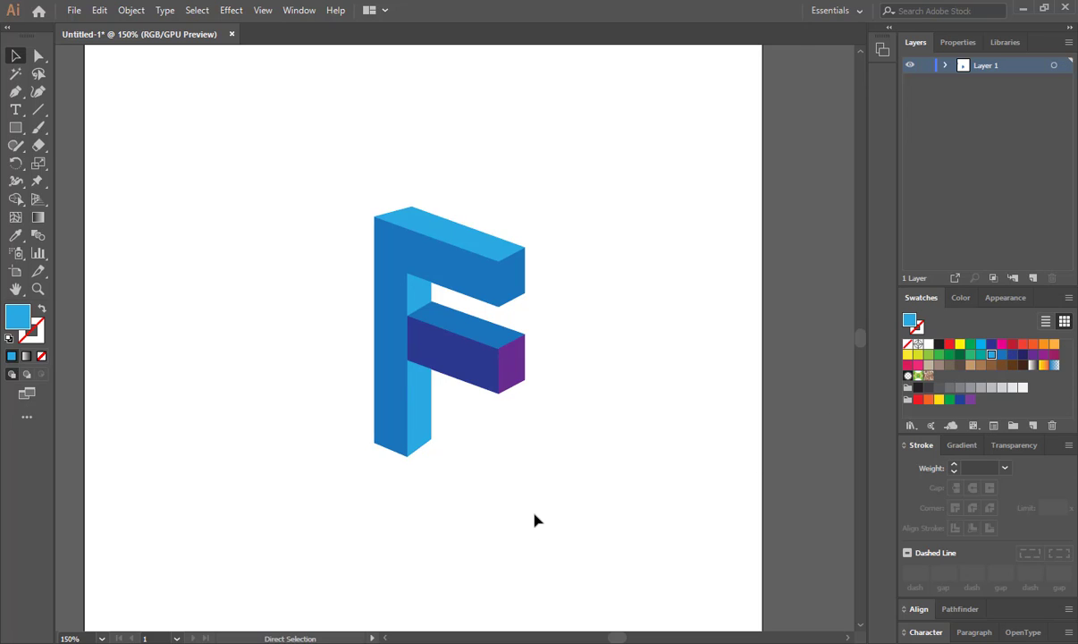
Recolour the lower bar's end face, trying dark blue and settling on medium blue.
{"action": "key", "text": "ctrl+minus"}
{"action": "key", "text": "ctrl+minus"}
{"action": "left_click", "coordinate": [487, 352]}
{"action": "left_click", "coordinate": [1010, 356]}
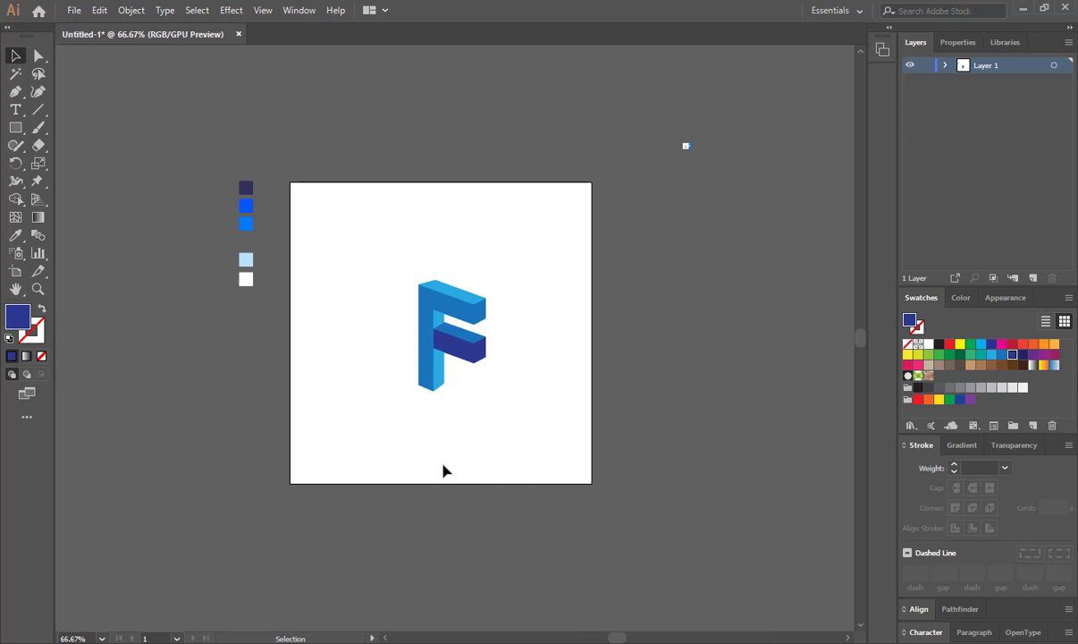
{"action": "left_click", "coordinate": [472, 449]}
{"action": "key", "text": "ctrl+plus"}
{"action": "key", "text": "ctrl+plus"}
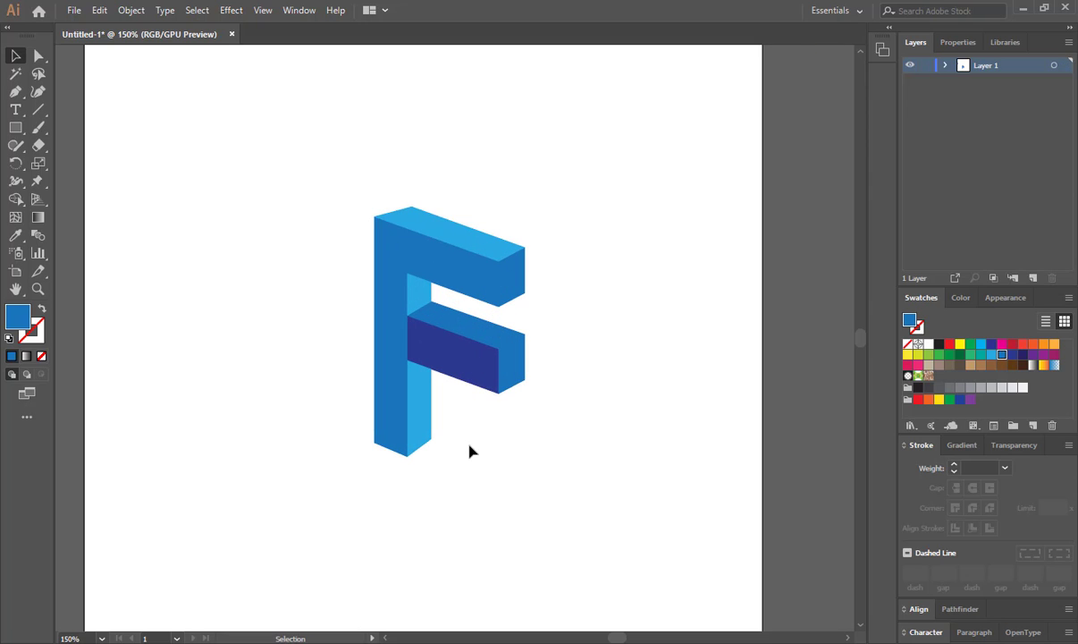
Fill the upper bar's top face with the pale blue b6e2ff sampled from the colour square beside the artboard.
{"action": "key", "text": "ctrl+minus"}
{"action": "key", "text": "ctrl+minus"}
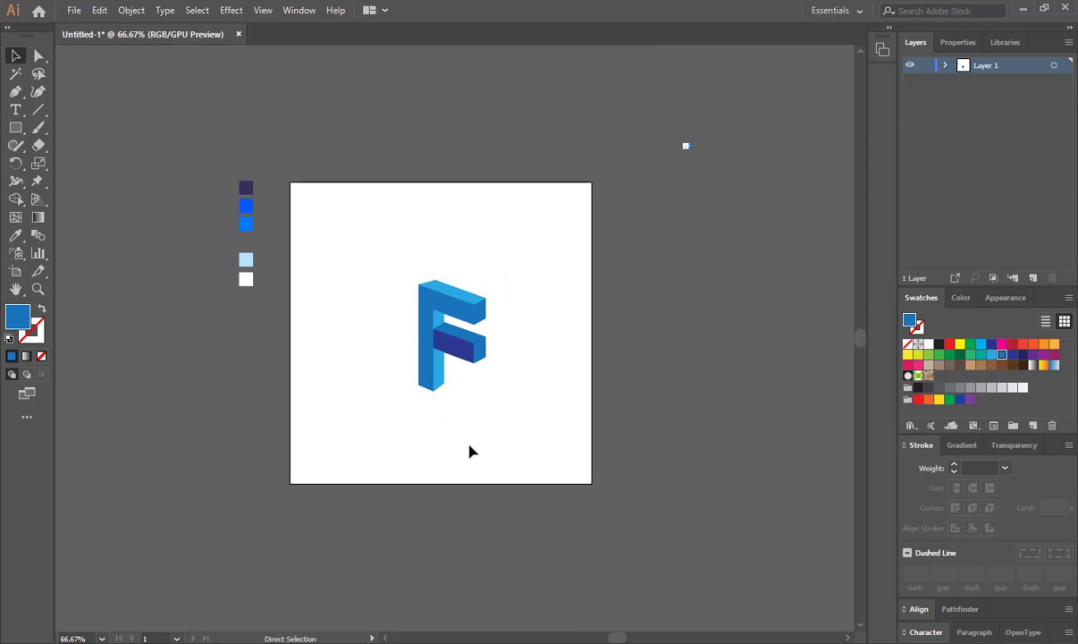
{"action": "key", "text": "ctrl+plus"}
{"action": "key", "text": "ctrl+minus"}
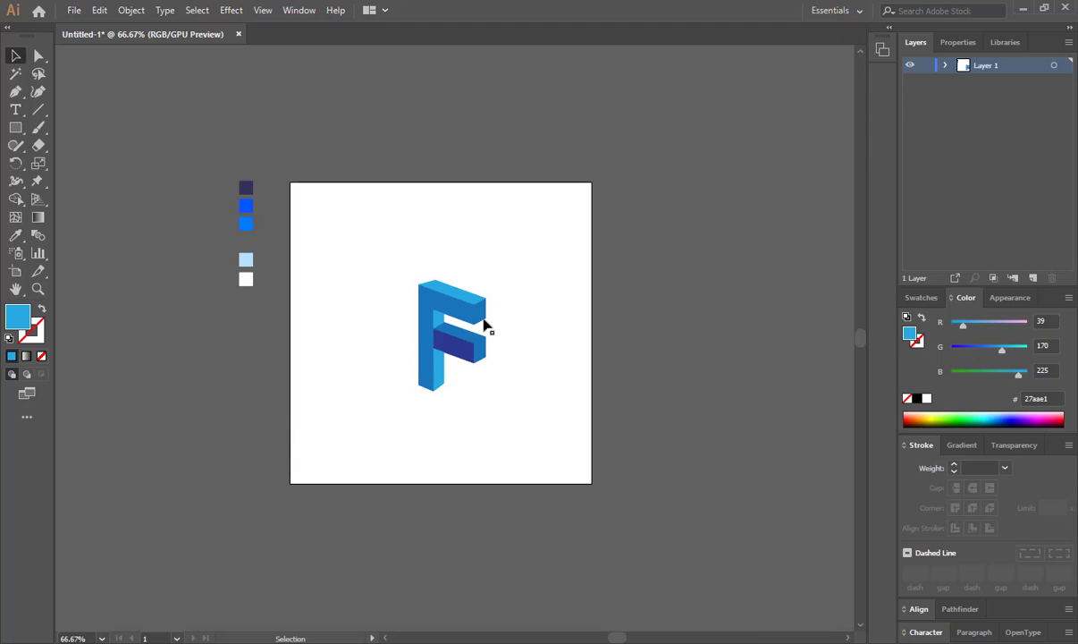
{"action": "key", "text": "i"}
{"action": "left_click", "coordinate": [246, 259]}
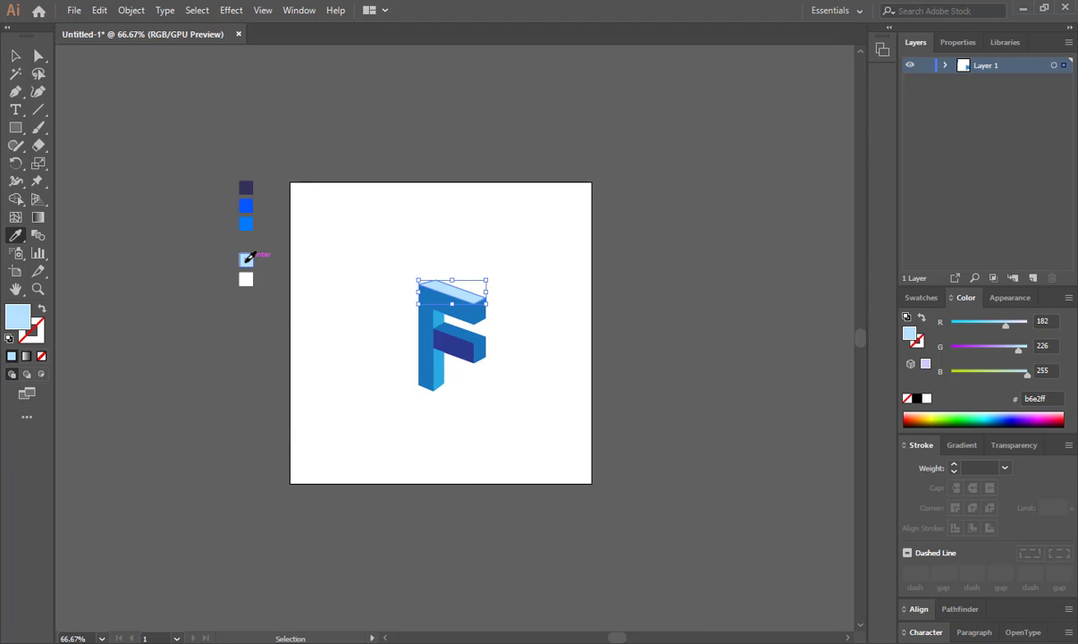
{"action": "key", "text": "ctrl+plus"}
{"action": "left_click_drag", "start_coordinate": [353, 548], "coordinate": [384, 476]}
{"action": "key", "text": "v"}
{"action": "left_click", "coordinate": [403, 427]}
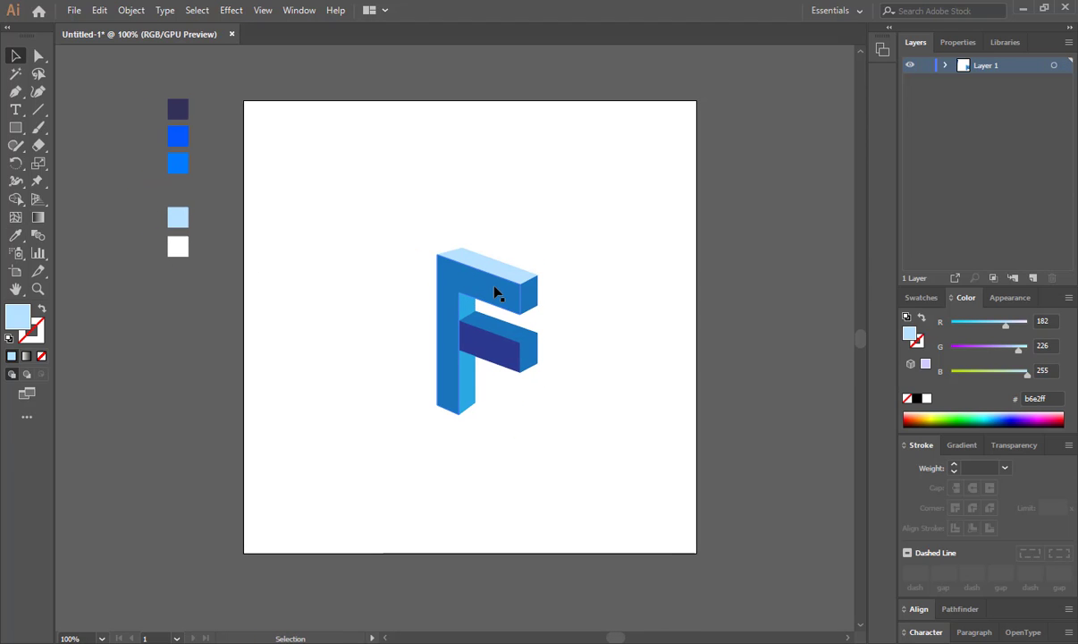
Give the upper bar's end face the top face's pale blue and pick a slightly darker shade in the Color Picker.
{"action": "key", "text": "ctrl+plus"}
{"action": "key", "text": "ctrl+minus"}
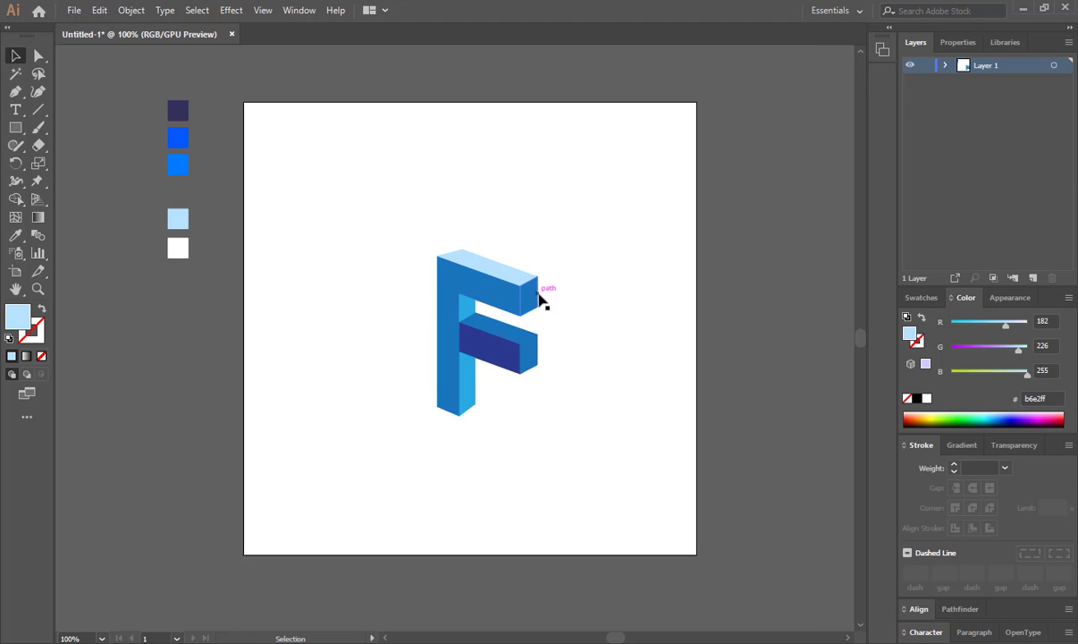
{"action": "left_click", "coordinate": [529, 295]}
{"action": "key", "text": "i"}
{"action": "left_click", "coordinate": [496, 266]}
{"action": "double_click", "coordinate": [16, 318]}
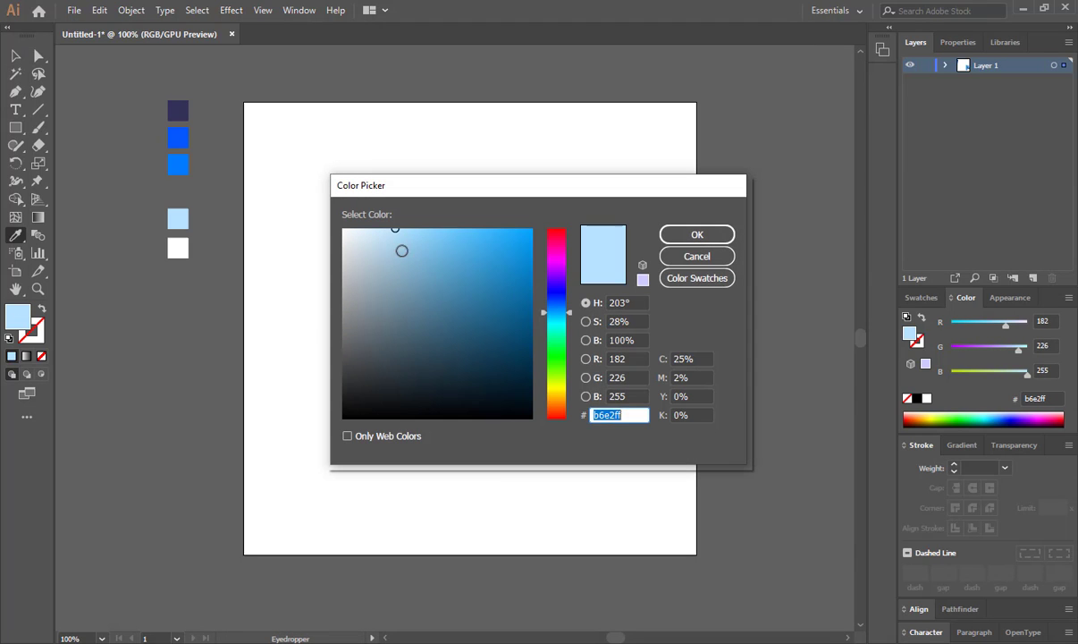
{"action": "left_click", "coordinate": [400, 243]}
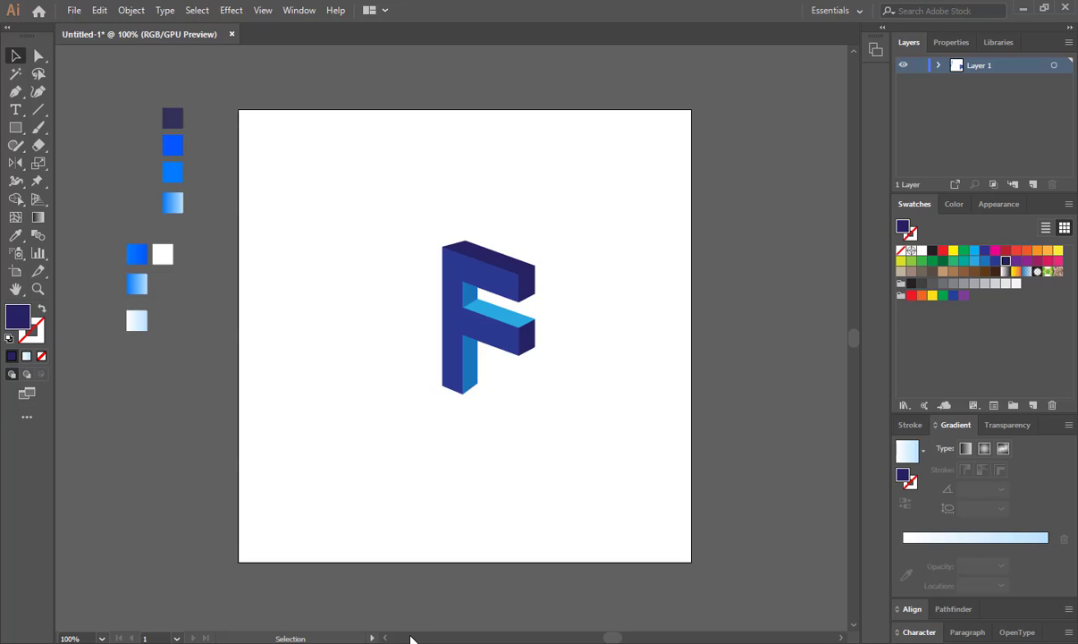
Apply the sampled bright-blue gradient to the F's front face and redirect it diagonally to about 122°.
{"action": "left_click", "coordinate": [471, 382]}
{"action": "key", "text": "i"}
{"action": "left_click", "coordinate": [139, 253]}
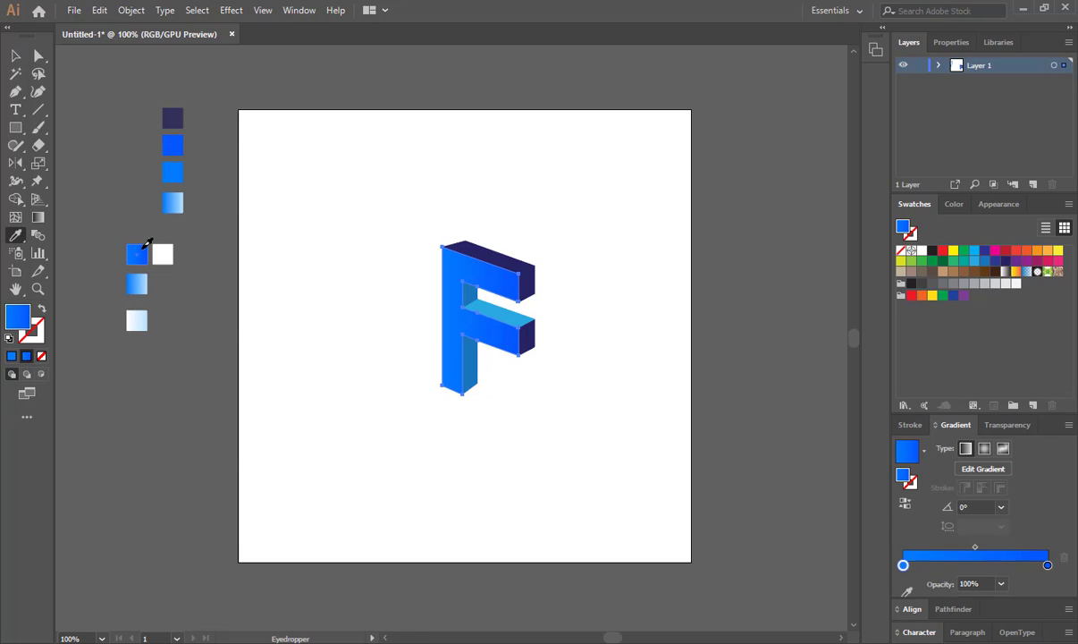
{"action": "key", "text": "g"}
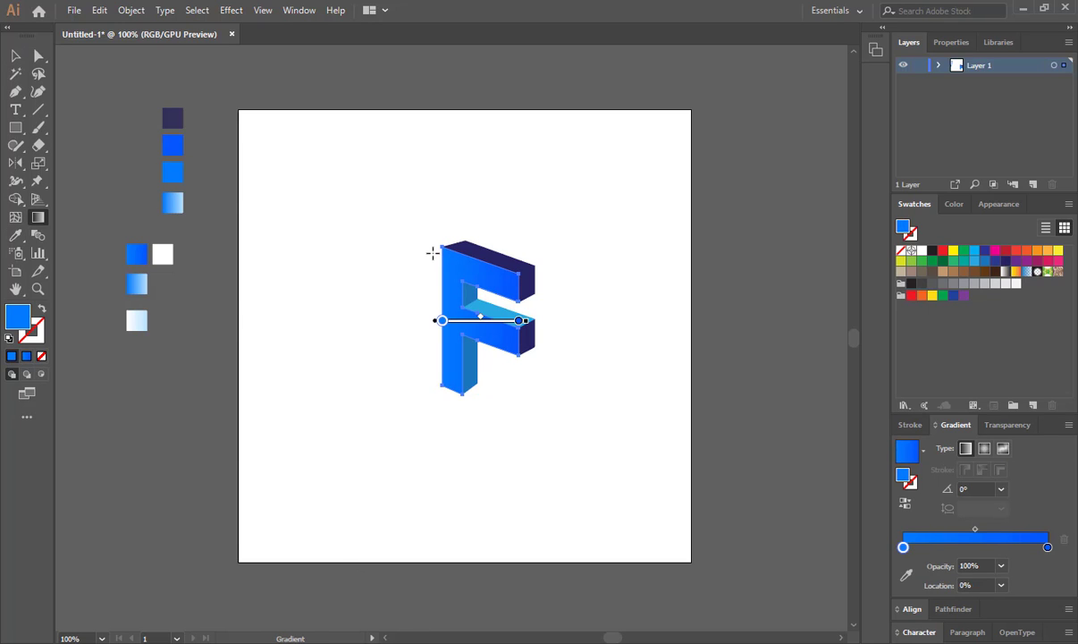
{"action": "left_click_drag", "start_coordinate": [433, 249], "coordinate": [453, 285]}
{"action": "key", "text": "v"}
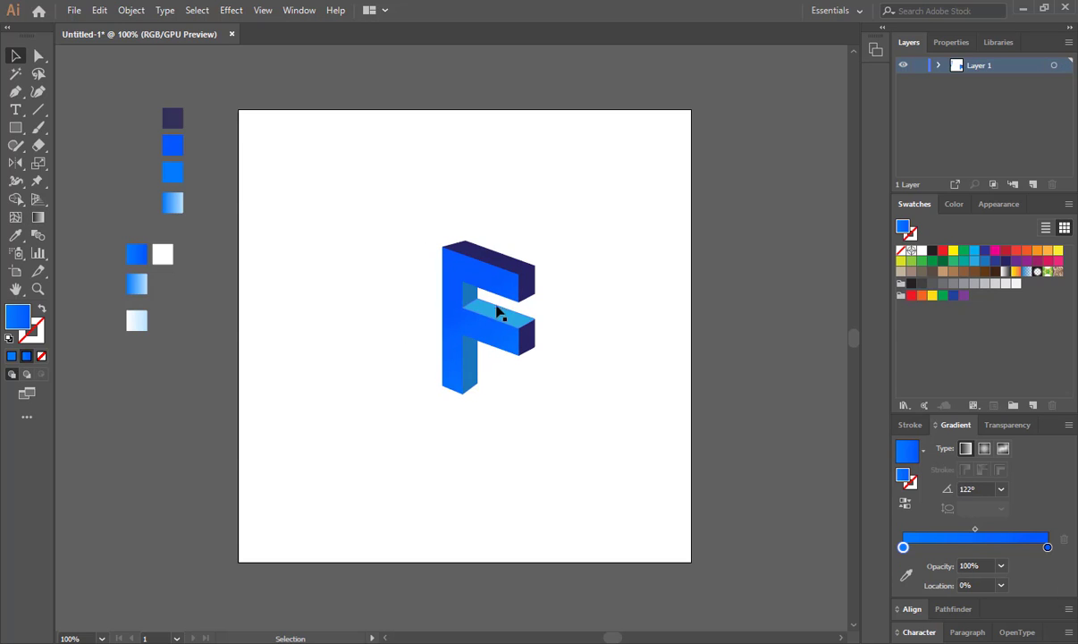
Apply the sampled blue-to-light-blue gradient to the top faces of both bars.
{"action": "left_click", "coordinate": [497, 313]}
{"action": "left_click", "coordinate": [507, 261], "text": "shift"}
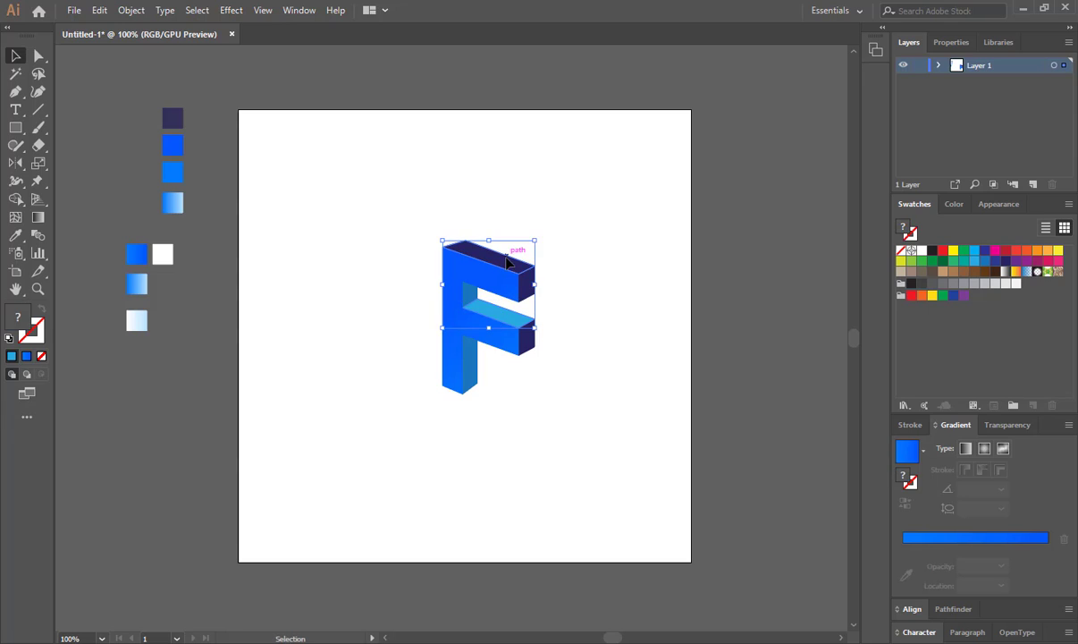
{"action": "key", "text": "i"}
{"action": "left_click", "coordinate": [136, 284]}
{"action": "key", "text": "v"}
{"action": "left_click", "coordinate": [329, 405]}
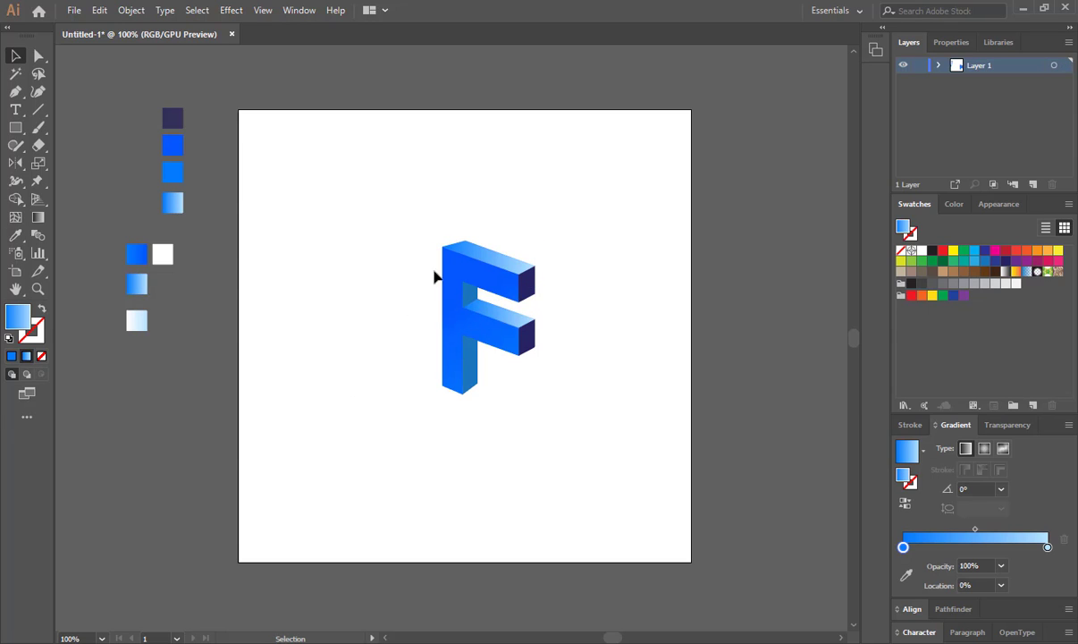
Apply the sampled blue-to-light-blue gradient to the end faces of both bars.
{"action": "left_click", "coordinate": [526, 344]}
{"action": "left_click", "coordinate": [527, 282], "text": "shift"}
{"action": "key", "text": "i"}
{"action": "left_click", "coordinate": [138, 285]}
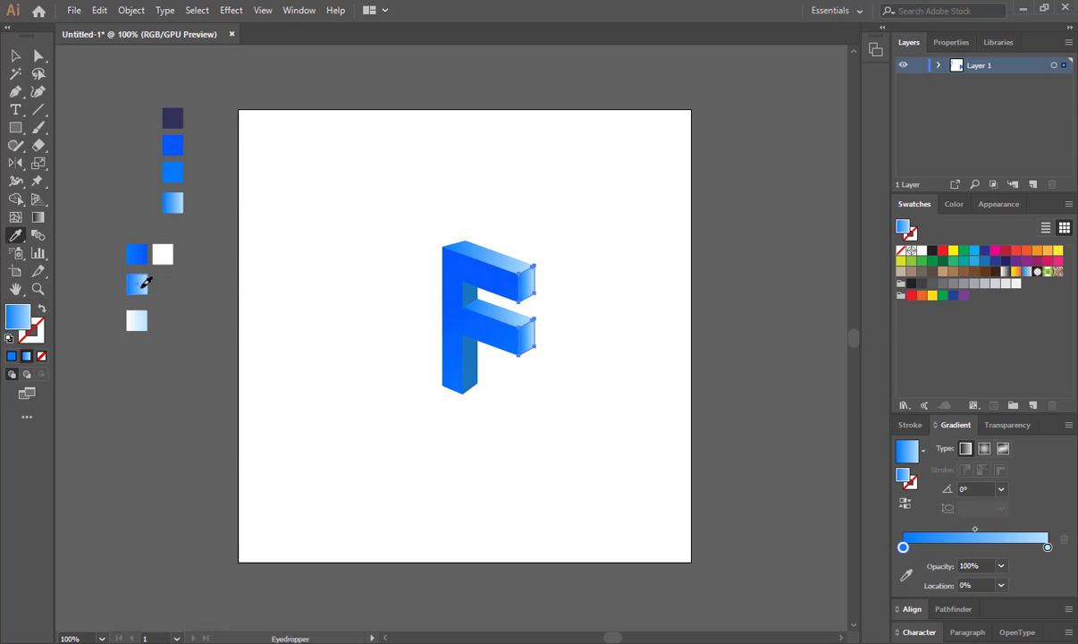
{"action": "key", "text": "v"}
{"action": "left_click", "coordinate": [237, 396]}
Apply the sampled bright-blue gradient to both inner side faces of the pillar and angle it to about -60.8°.
{"action": "left_click", "coordinate": [472, 305]}
{"action": "left_click", "coordinate": [466, 358], "text": "shift"}
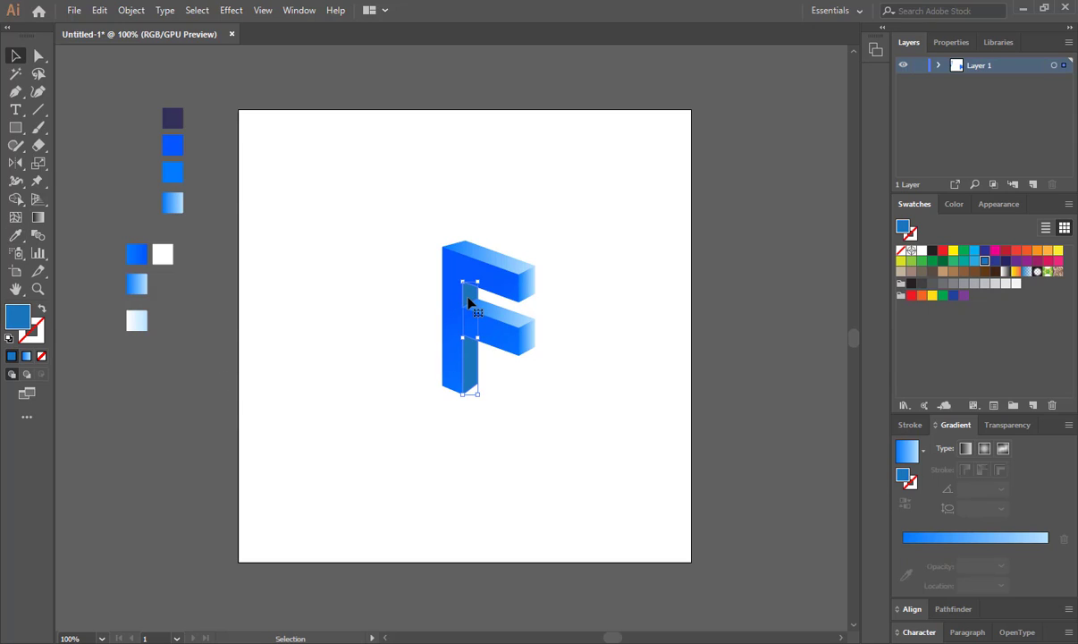
{"action": "key", "text": "i"}
{"action": "left_click", "coordinate": [137, 254]}
{"action": "key", "text": "g"}
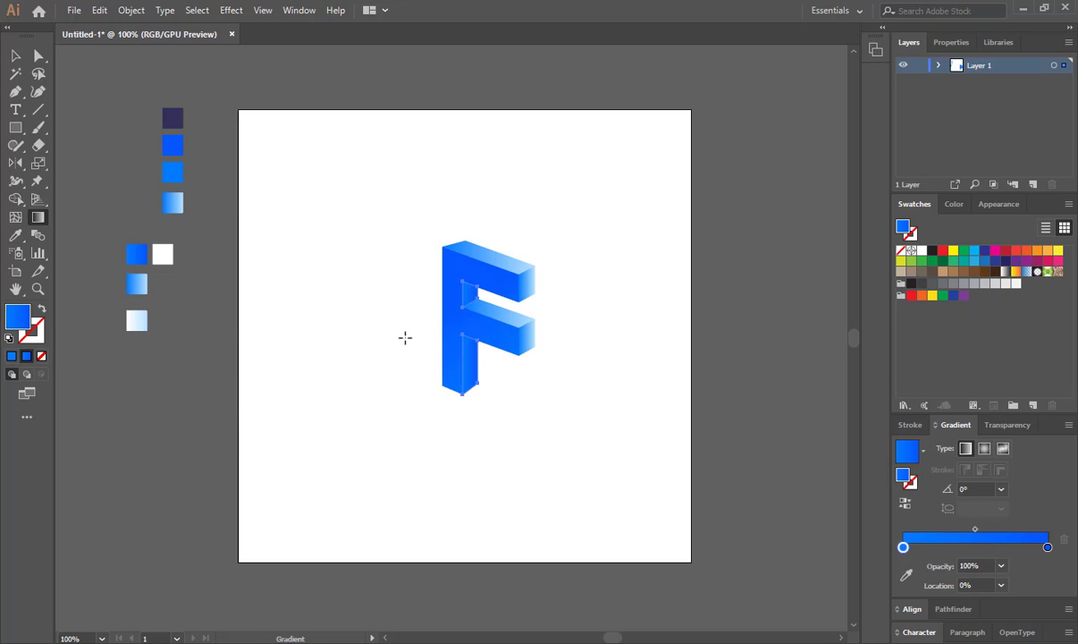
{"action": "mouse_move", "coordinate": [489, 381]}
{"action": "left_mouse_down"}
{"action": "mouse_move", "coordinate": [454, 334]}
{"action": "mouse_move", "coordinate": [491, 370]}
{"action": "left_mouse_up"}
{"action": "key", "text": "v"}
{"action": "left_click", "coordinate": [491, 424]}
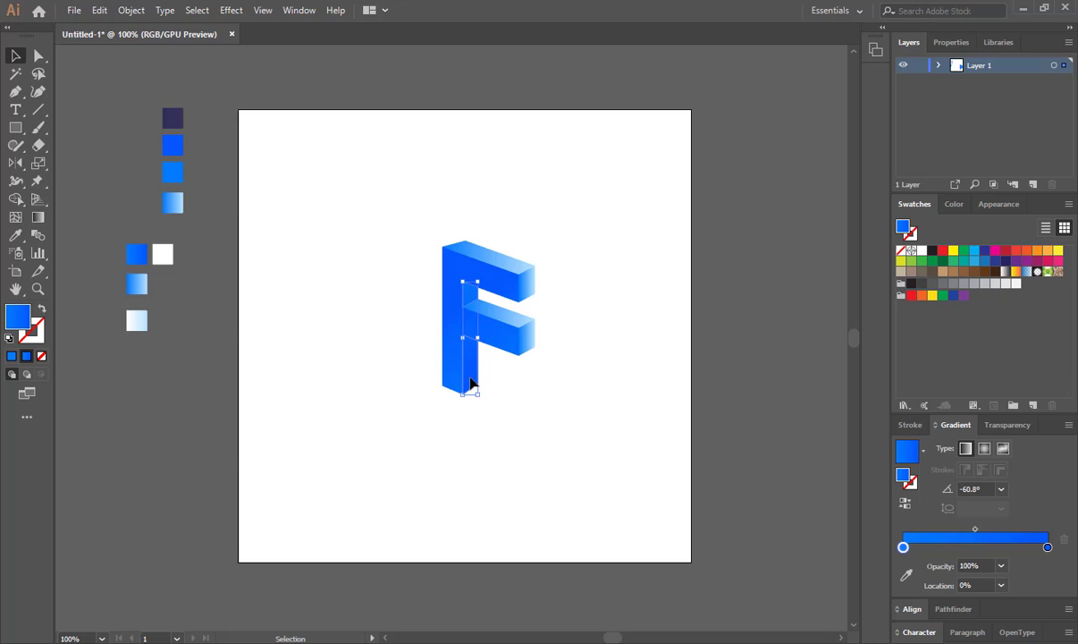
Try the sampled white-to-pale-blue gradient on the pillar's inner side faces.
{"action": "key", "text": "i"}
{"action": "left_click", "coordinate": [138, 320]}
{"action": "key", "text": "v"}
{"action": "left_click", "coordinate": [258, 374]}
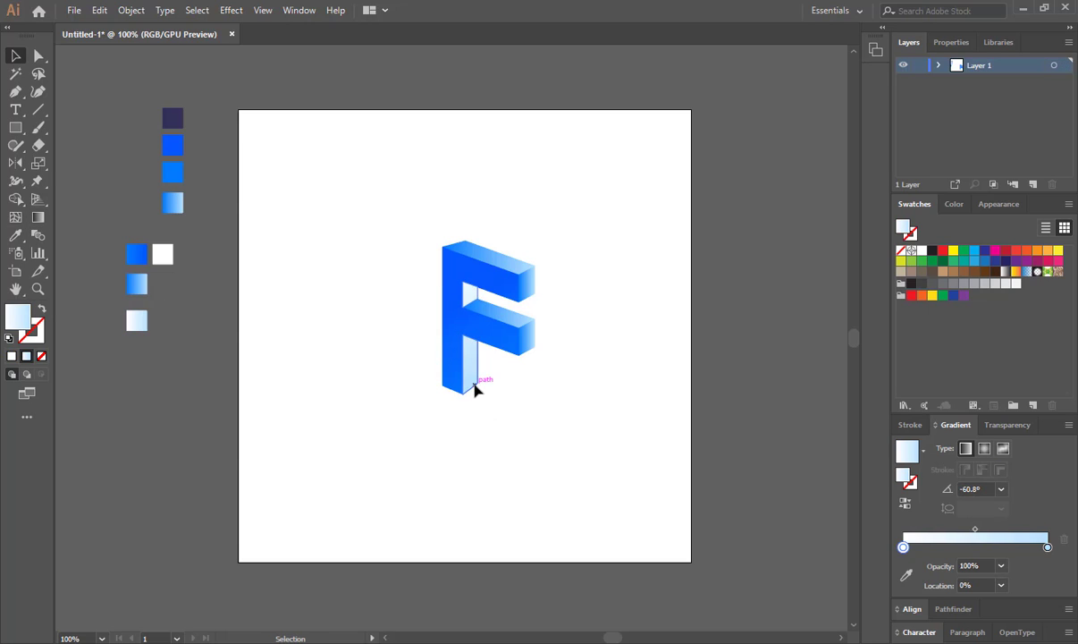
Fill the pillar's inner side faces with the blue-to-light-blue gradient sampled from the square below the solid blues.
{"action": "left_click", "coordinate": [475, 385]}
{"action": "key", "text": "i"}
{"action": "left_click", "coordinate": [176, 206]}
{"action": "key", "text": "v"}
{"action": "left_click", "coordinate": [273, 337]}
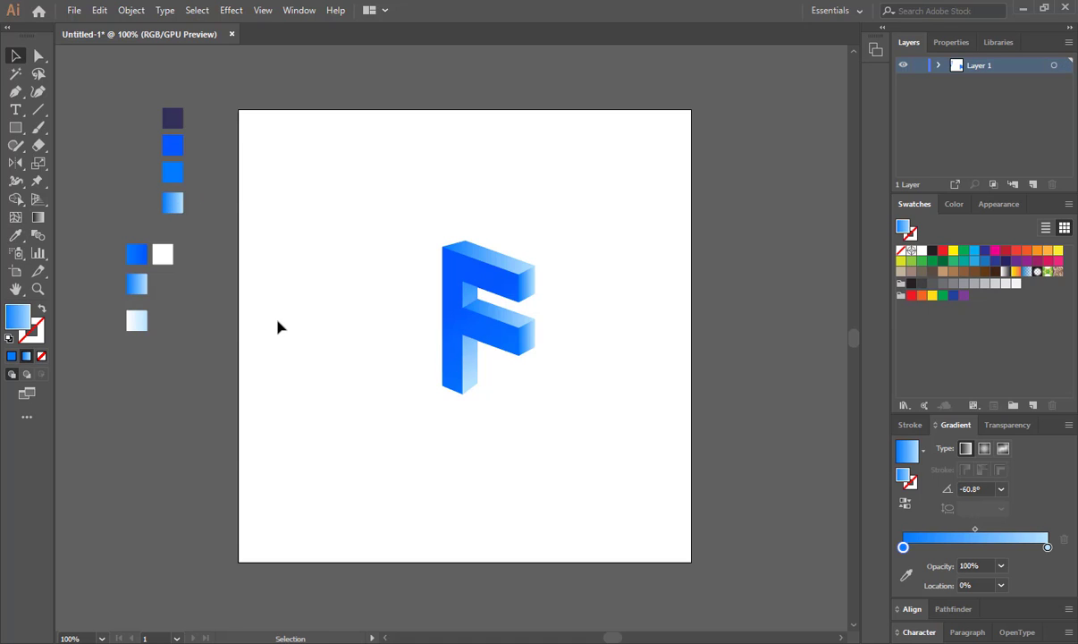
Try running the gradient on the upper bar's end face vertically, at about -89.3°.
{"action": "left_click", "coordinate": [532, 287]}
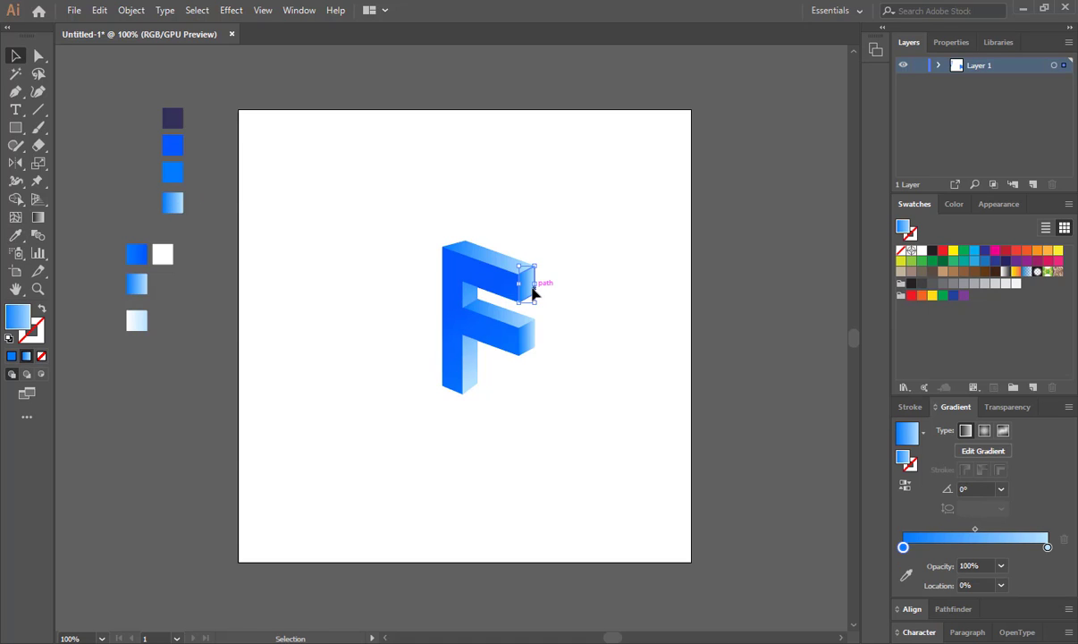
{"action": "key", "text": "g"}
{"action": "left_click_drag", "start_coordinate": [531, 246], "coordinate": [532, 310]}
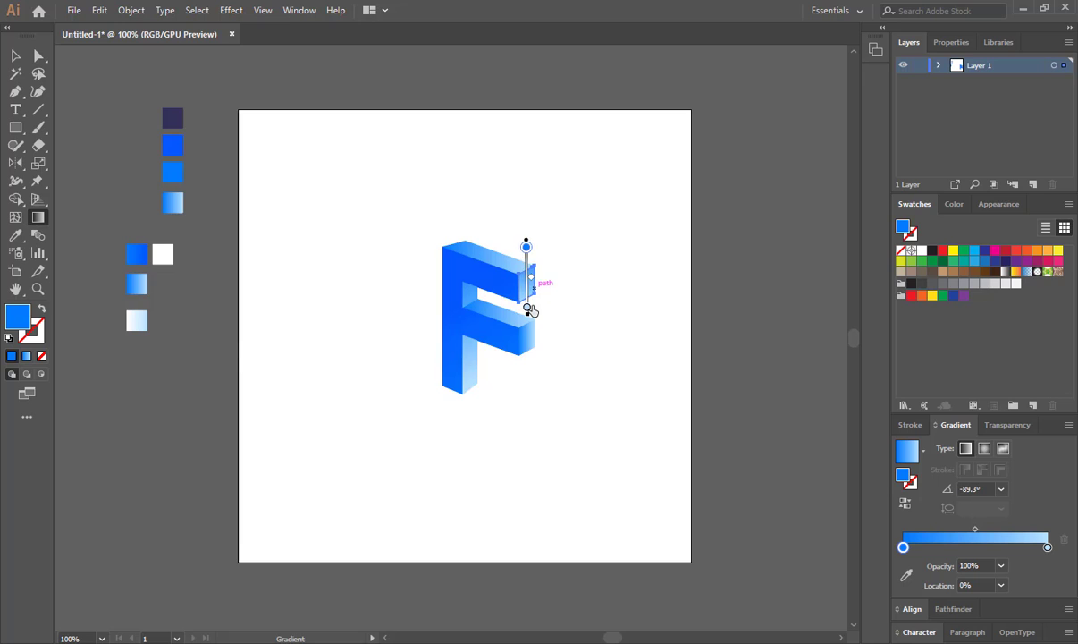
{"action": "key", "text": "ctrl+plus"}
{"action": "key", "text": "ctrl+plus"}
{"action": "left_click_drag", "start_coordinate": [562, 374], "coordinate": [616, 342]}
{"action": "key", "text": "v"}
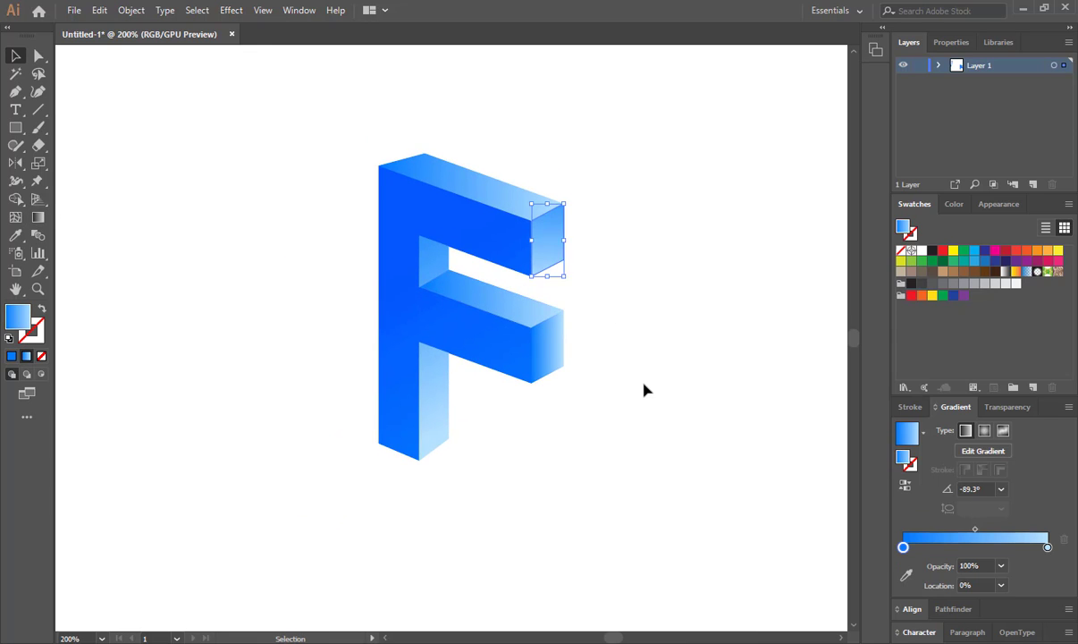
{"action": "left_click", "coordinate": [643, 382]}
Angle the blue-to-light-blue gradient on the upper bar's end face diagonally downward to about -72.1°.
{"action": "left_click", "coordinate": [556, 260]}
{"action": "key", "text": "g"}
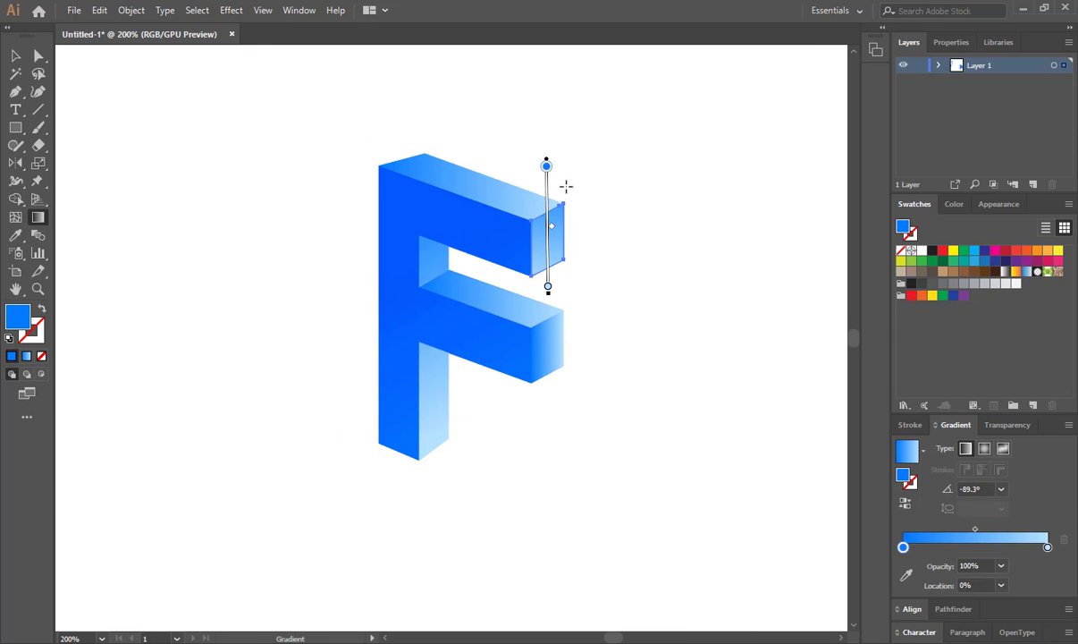
{"action": "left_click_drag", "start_coordinate": [566, 186], "coordinate": [564, 268]}
{"action": "mouse_move", "coordinate": [526, 186]}
{"action": "left_mouse_down"}
{"action": "mouse_move", "coordinate": [571, 259]}
{"action": "mouse_move", "coordinate": [550, 257]}
{"action": "left_mouse_up"}
{"action": "left_click", "coordinate": [636, 320], "text": "ctrl"}
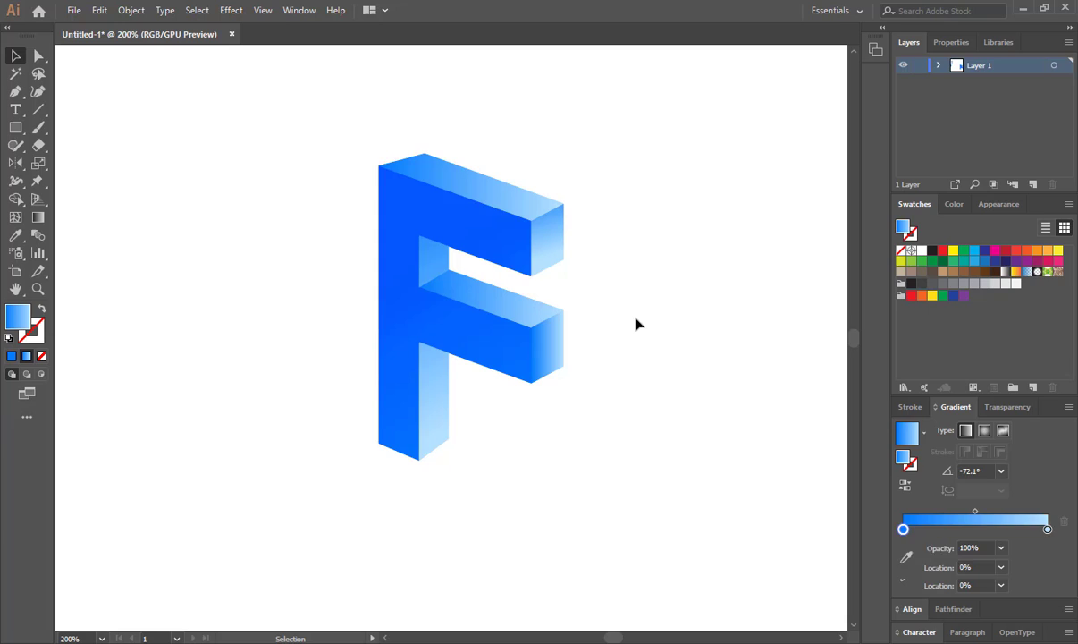
Redraw the gradient on the lower bar's end face so it runs diagonally downward at about -76.5°.
{"action": "left_click", "coordinate": [549, 358], "text": "ctrl"}
{"action": "left_click_drag", "start_coordinate": [538, 308], "coordinate": [559, 378]}
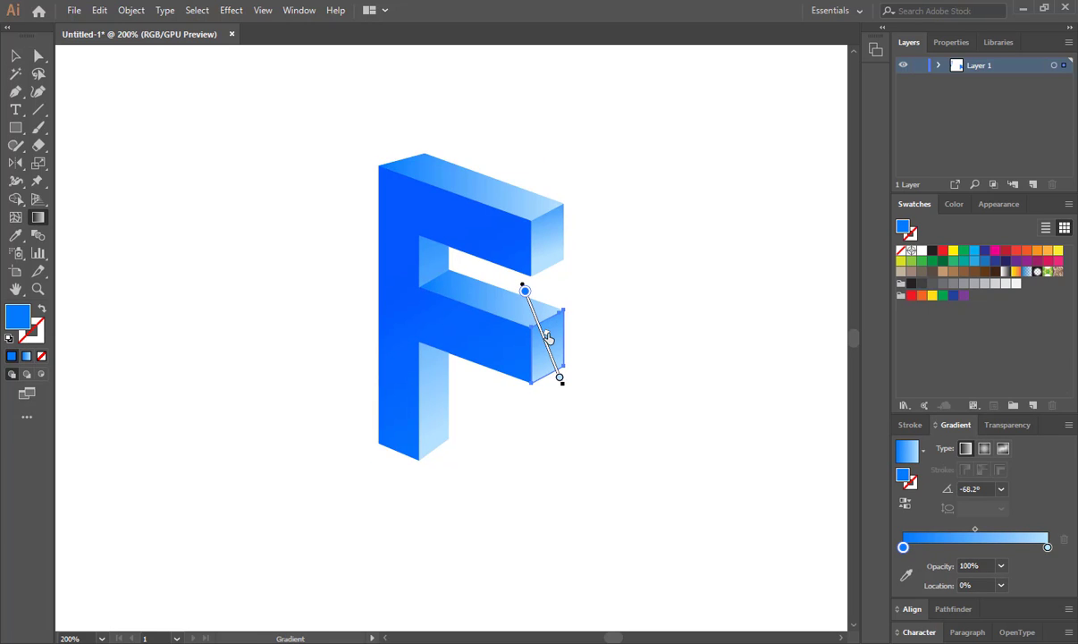
{"action": "left_click_drag", "start_coordinate": [526, 292], "coordinate": [555, 376]}
{"action": "key", "text": "v"}
{"action": "left_click", "coordinate": [558, 469]}
{"action": "key", "text": "ctrl+minus"}
{"action": "key", "text": "ctrl+minus"}
{"action": "key", "text": "ctrl+minus"}
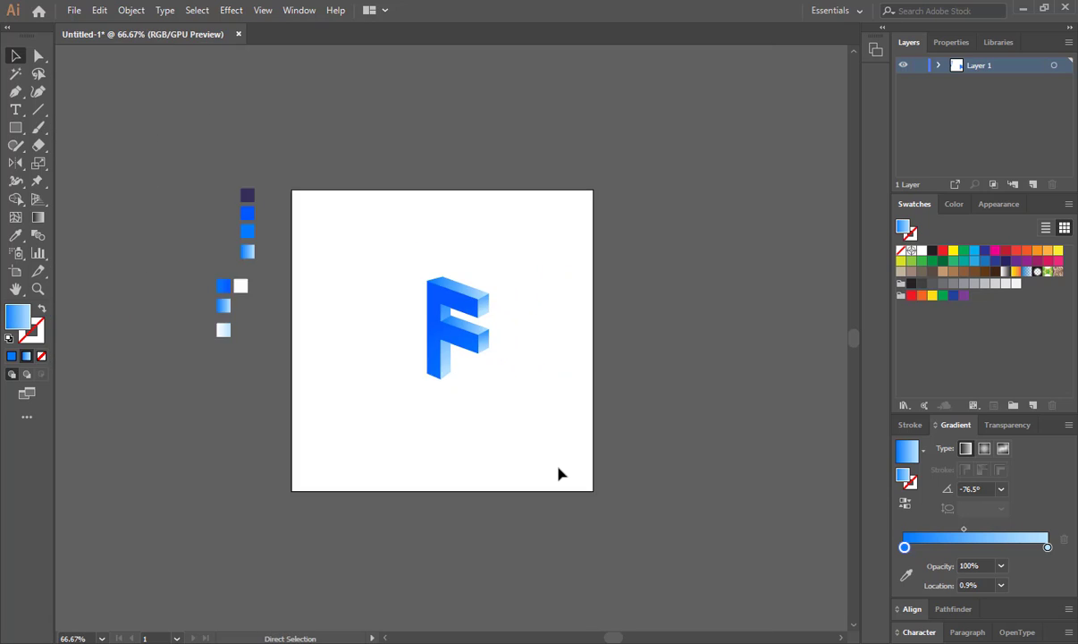
Fill the F's front face with the blue-to-light-blue gradient sampled from the lower bar's end face.
{"action": "key", "text": "ctrl+plus"}
{"action": "left_click_drag", "start_coordinate": [441, 459], "coordinate": [485, 466]}
{"action": "left_click", "coordinate": [483, 334]}
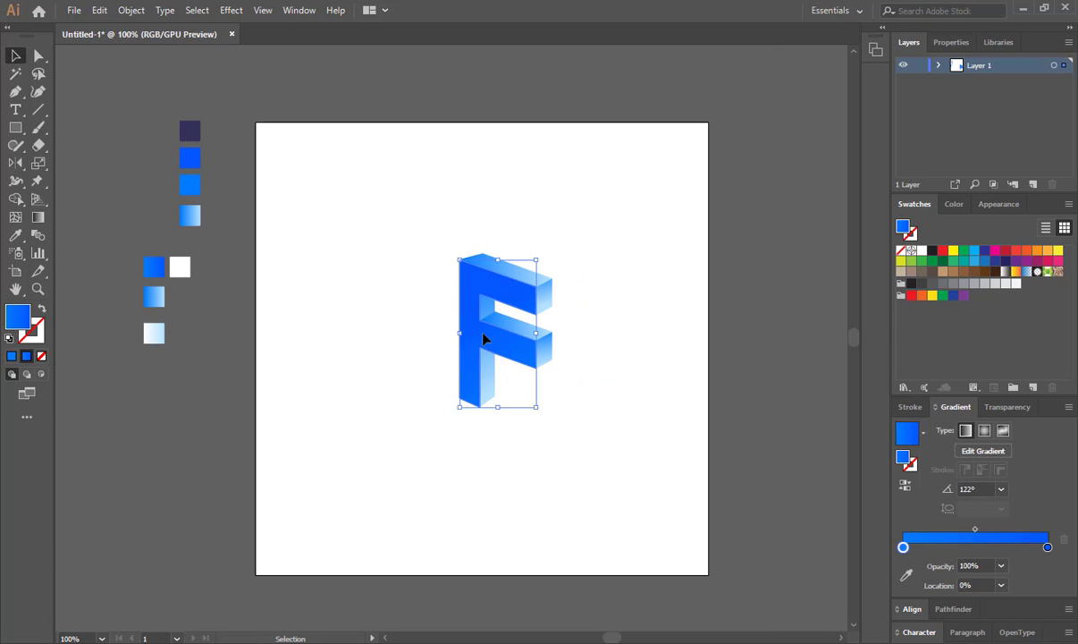
{"action": "key", "text": "i"}
{"action": "left_click", "coordinate": [545, 354]}
{"action": "key", "text": "v"}
{"action": "left_click", "coordinate": [548, 427]}
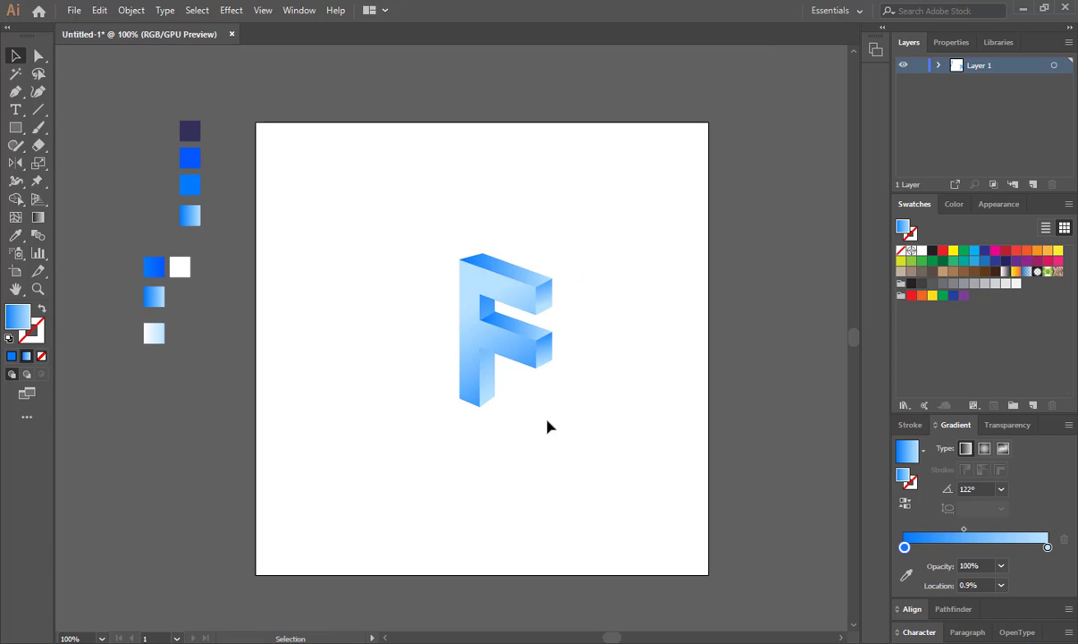
Redraw the front face's gradient so it runs from blue at the base to light blue at the top, about 109.3°.
{"action": "left_click", "coordinate": [483, 295]}
{"action": "key", "text": "g"}
{"action": "mouse_move", "coordinate": [422, 318]}
{"action": "left_mouse_down"}
{"action": "mouse_move", "coordinate": [554, 321]}
{"action": "mouse_move", "coordinate": [424, 320]}
{"action": "left_mouse_up"}
{"action": "mouse_move", "coordinate": [554, 399]}
{"action": "left_mouse_down"}
{"action": "mouse_move", "coordinate": [411, 295]}
{"action": "mouse_move", "coordinate": [296, 249]}
{"action": "left_mouse_up"}
{"action": "left_click_drag", "start_coordinate": [432, 237], "coordinate": [522, 402]}
{"action": "mouse_move", "coordinate": [436, 428]}
{"action": "left_mouse_down"}
{"action": "mouse_move", "coordinate": [521, 151]}
{"action": "mouse_move", "coordinate": [496, 250]}
{"action": "left_mouse_up"}
{"action": "left_click_drag", "start_coordinate": [583, 340], "coordinate": [479, 337]}
{"action": "left_click_drag", "start_coordinate": [449, 271], "coordinate": [511, 361]}
{"action": "left_click_drag", "start_coordinate": [506, 429], "coordinate": [455, 284]}
{"action": "mouse_move", "coordinate": [507, 360]}
{"action": "left_mouse_down"}
{"action": "mouse_move", "coordinate": [501, 343]}
{"action": "mouse_move", "coordinate": [506, 359]}
{"action": "left_mouse_up"}
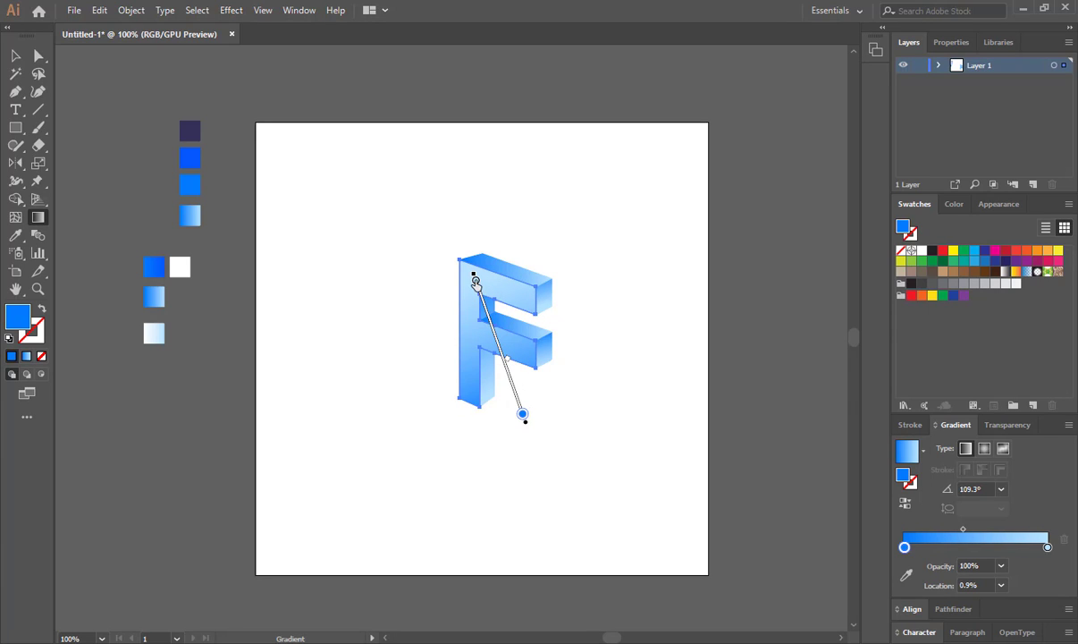
Move the blue colour stop of the front face's gradient to a location of 5.57%.
{"action": "mouse_move", "coordinate": [522, 413]}
{"action": "left_mouse_down"}
{"action": "mouse_move", "coordinate": [517, 400]}
{"action": "mouse_move", "coordinate": [517, 422]}
{"action": "mouse_move", "coordinate": [526, 416]}
{"action": "left_mouse_up"}
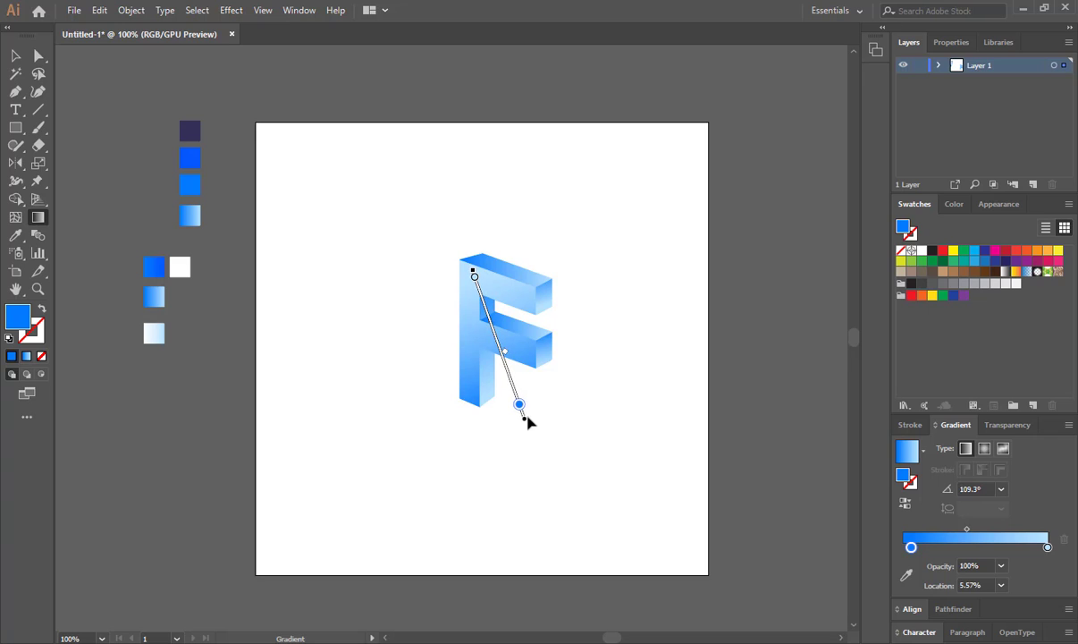
{"action": "key", "text": "v"}
{"action": "left_click", "coordinate": [515, 467]}
Move the colour squares farther from the artboard and line up the three gradient squares beneath the white one.
{"action": "key", "text": "ctrl+minus"}
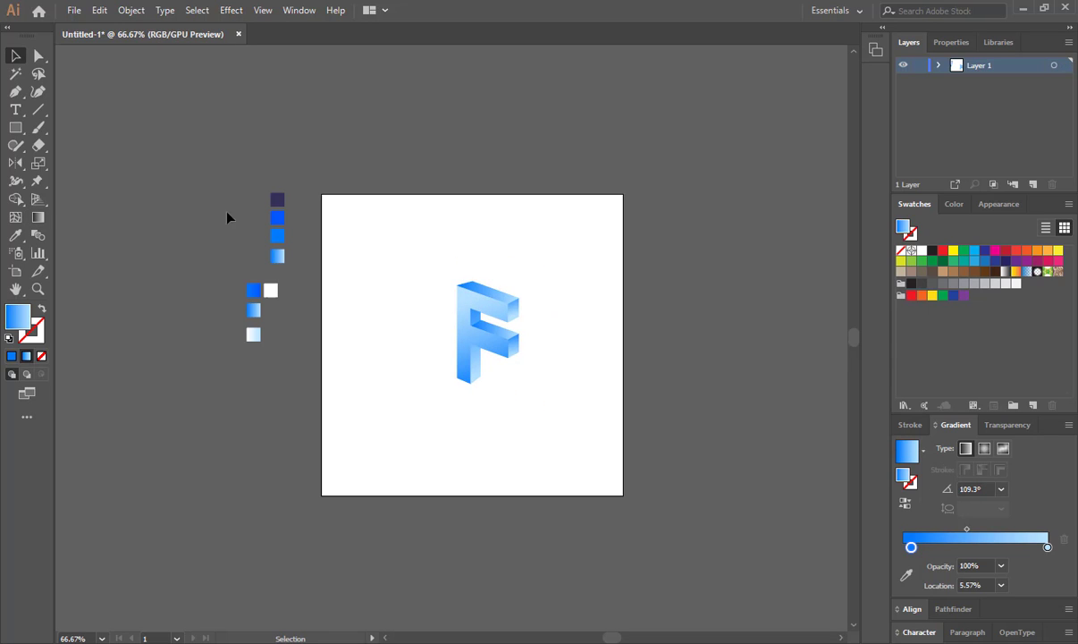
{"action": "left_click_drag", "start_coordinate": [228, 186], "coordinate": [283, 336]}
{"action": "left_click_drag", "start_coordinate": [276, 293], "coordinate": [235, 283]}
{"action": "left_click_drag", "start_coordinate": [220, 351], "coordinate": [200, 278]}
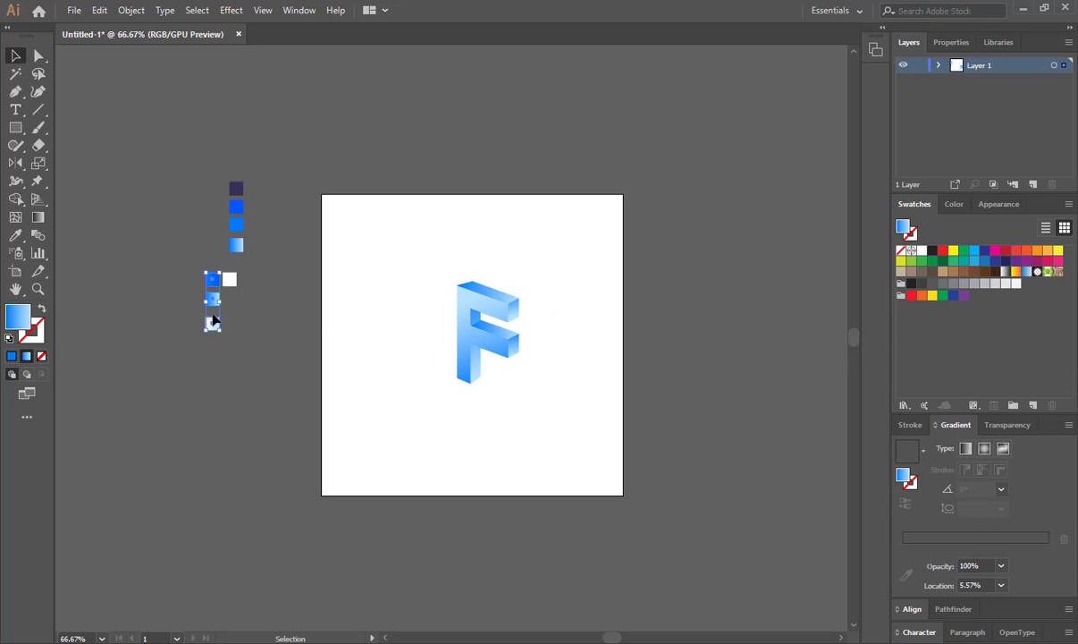
{"action": "left_click_drag", "start_coordinate": [214, 319], "coordinate": [232, 340]}
{"action": "left_click", "coordinate": [175, 296]}
Move the F slightly up and to the left on the artboard.
{"action": "scroll", "coordinate": [175, 296], "scroll_direction": "up", "scroll_amount": 2}
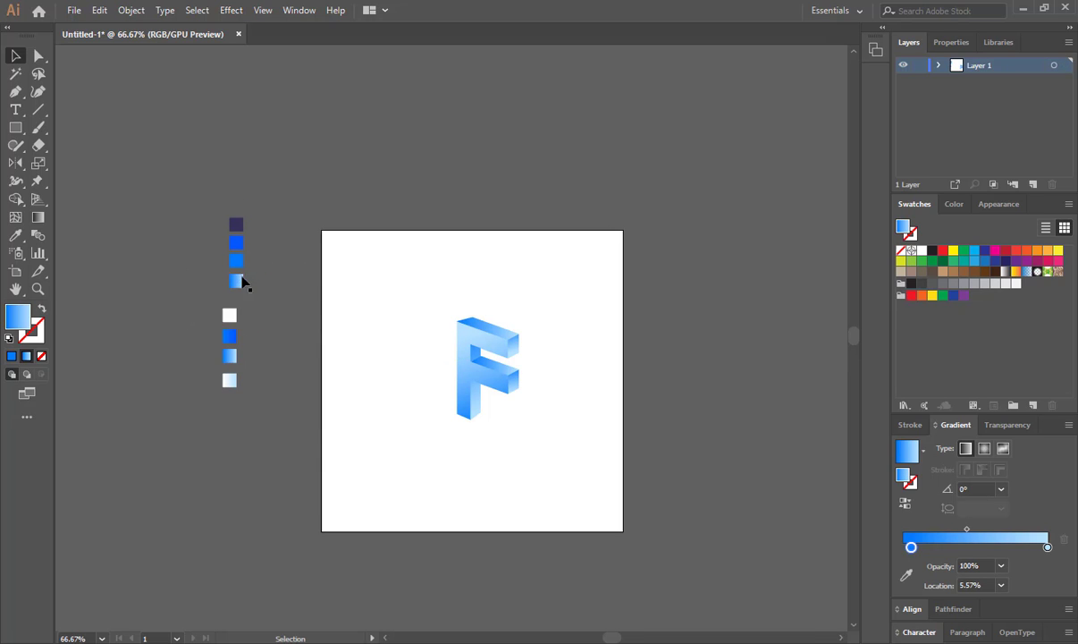
{"action": "key", "text": "ctrl+plus"}
{"action": "left_click_drag", "start_coordinate": [386, 403], "coordinate": [403, 330]}
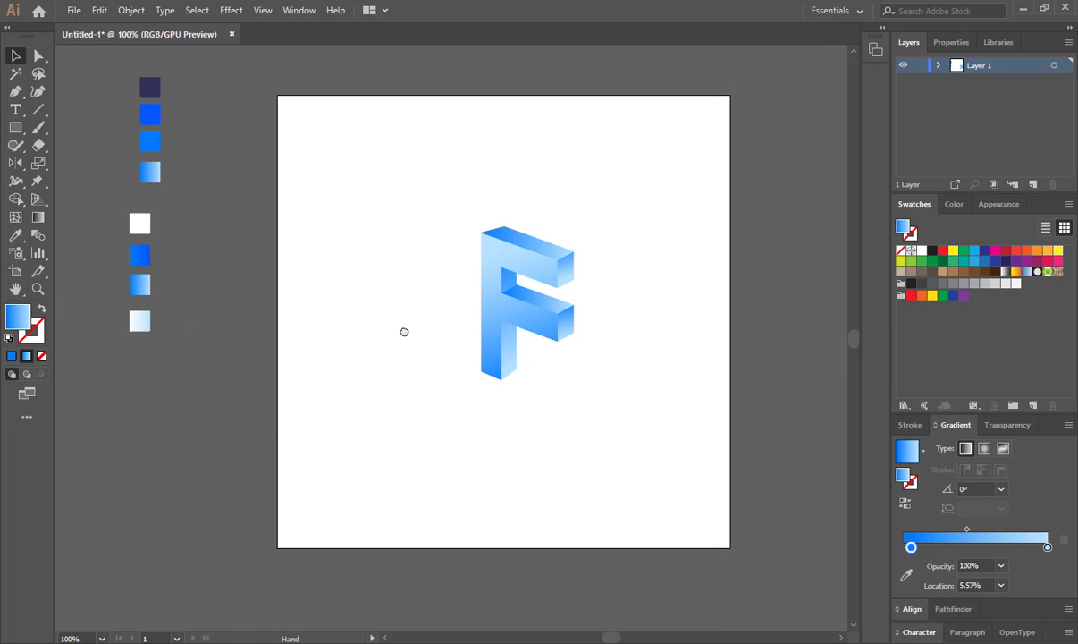
{"action": "left_click", "coordinate": [533, 320]}
{"action": "mouse_move", "coordinate": [533, 321]}
{"action": "left_mouse_down"}
{"action": "mouse_move", "coordinate": [513, 301]}
{"action": "mouse_move", "coordinate": [522, 310]}
{"action": "left_mouse_up"}
Place copies of the three gradient squares in a row just above the artboard.
{"action": "left_click", "coordinate": [139, 255]}
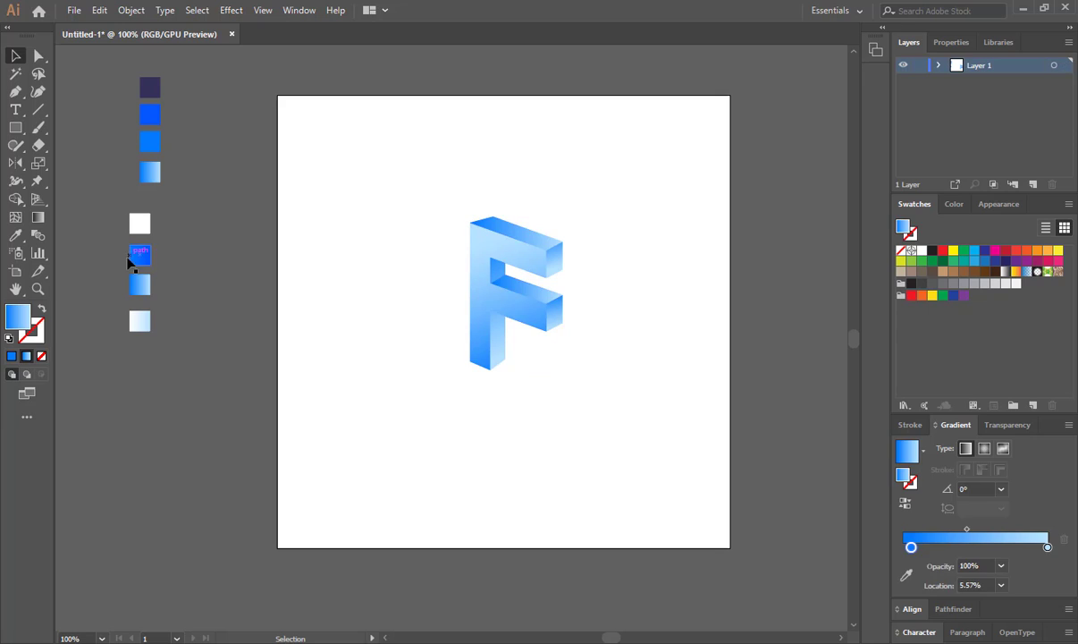
{"action": "left_click_drag", "start_coordinate": [140, 259], "coordinate": [420, 80]}
{"action": "left_click", "coordinate": [161, 275]}
{"action": "left_click_drag", "start_coordinate": [143, 288], "coordinate": [448, 77]}
{"action": "left_click_drag", "start_coordinate": [139, 320], "coordinate": [449, 114]}
Copy the two solid blue squares into the row above the artboard, in front of the gradient squares.
{"action": "left_click_drag", "start_coordinate": [152, 114], "coordinate": [214, 91]}
{"action": "left_click", "coordinate": [156, 168], "text": "shift"}
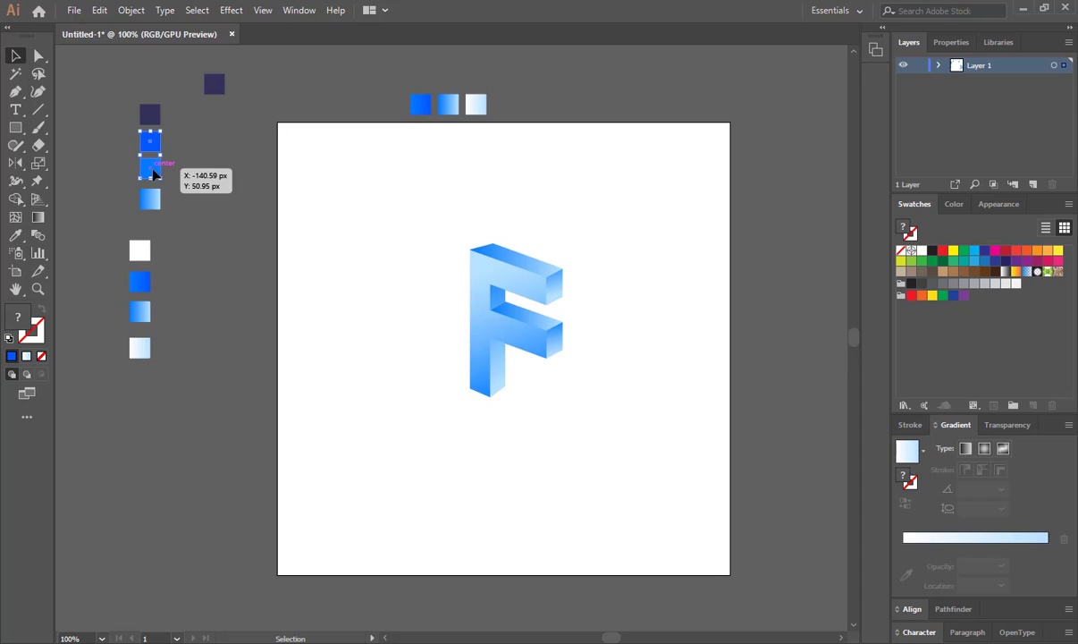
{"action": "left_click_drag", "start_coordinate": [152, 168], "coordinate": [400, 108]}
{"action": "left_click", "coordinate": [233, 124]}
{"action": "left_click", "coordinate": [279, 125]}
{"action": "left_click_drag", "start_coordinate": [234, 154], "coordinate": [373, 110]}
Delete all the leftover colour squares beside the artboard, keeping only the row above it.
{"action": "left_click", "coordinate": [164, 132]}
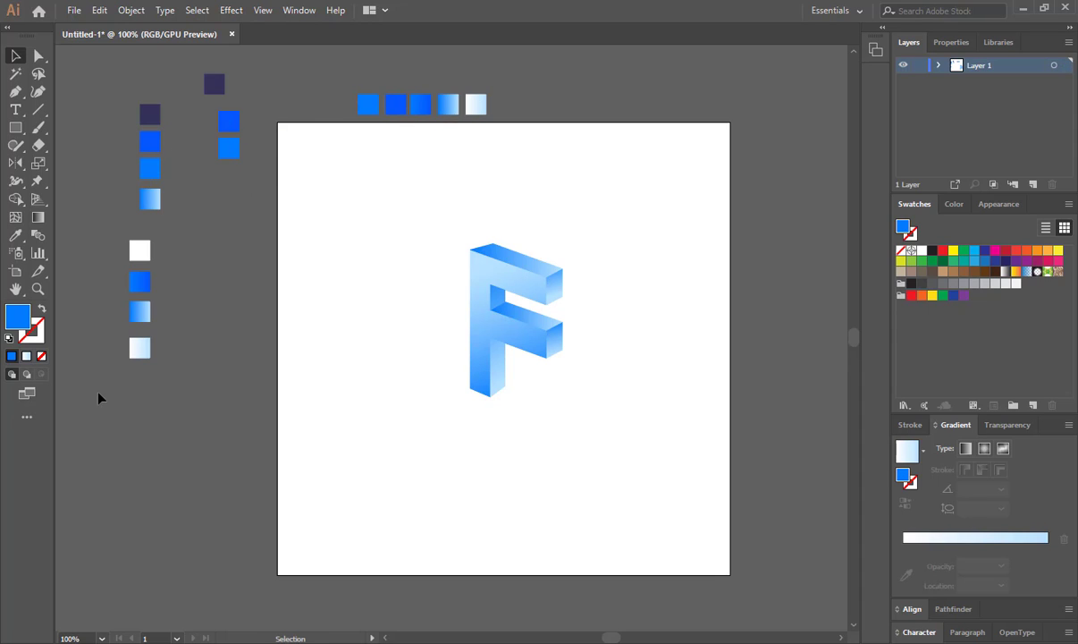
{"action": "left_click_drag", "start_coordinate": [98, 398], "coordinate": [255, 70]}
{"action": "key", "text": "Delete"}
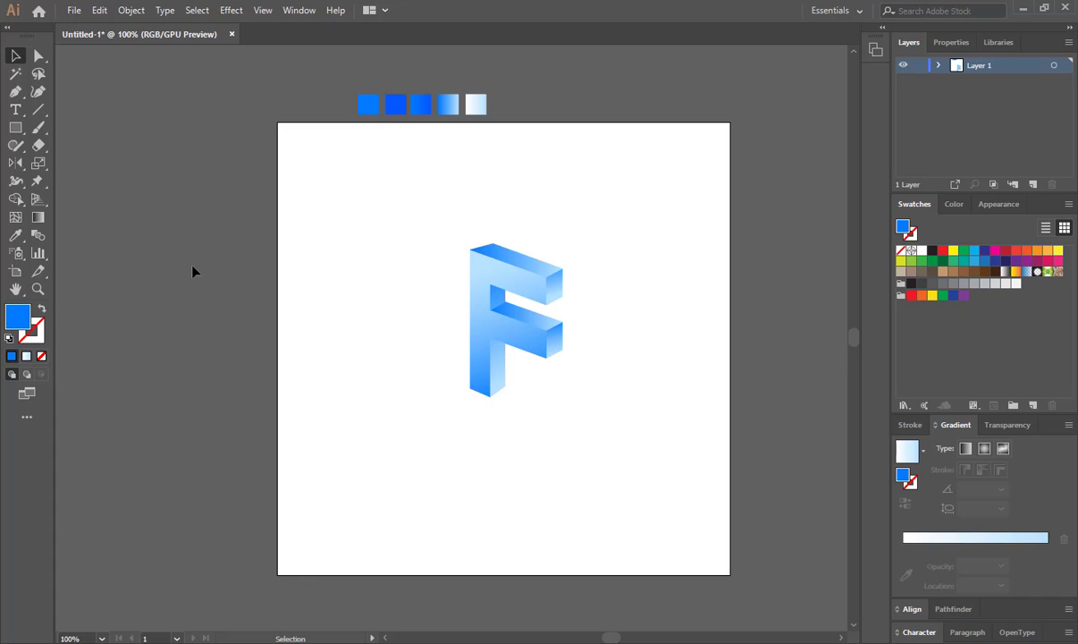
{"action": "key", "text": "t"}
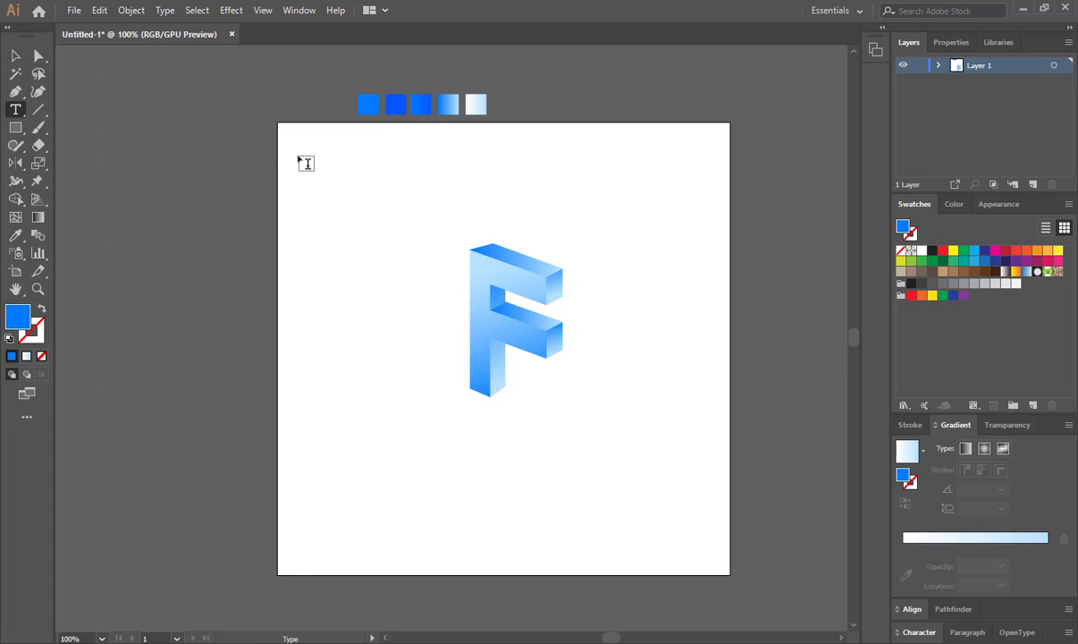
{"action": "key", "text": "v"}
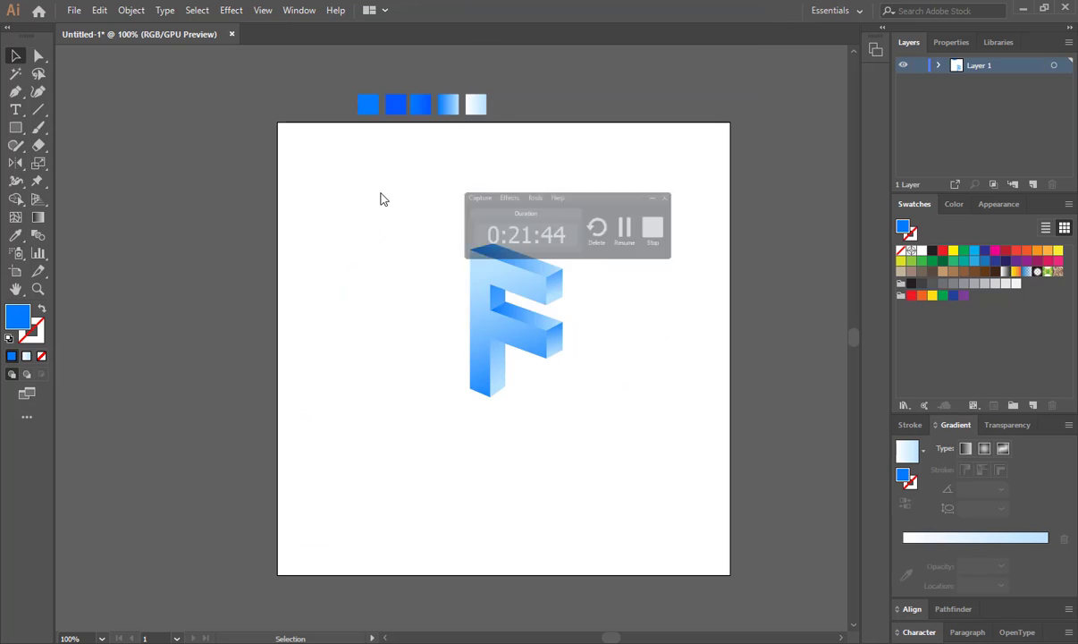
{"action": "left_click", "coordinate": [422, 642]}
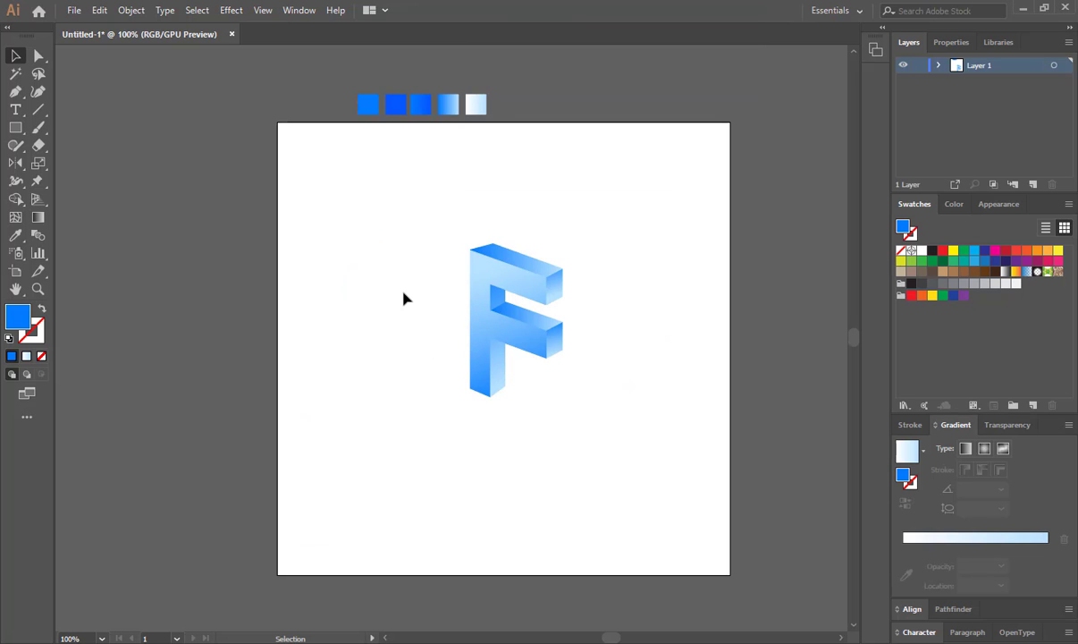
Enlarge the whole F slightly and reposition it near the middle of the artboard.
{"action": "left_click_drag", "start_coordinate": [429, 205], "coordinate": [592, 443]}
{"action": "left_click_drag", "start_coordinate": [510, 336], "coordinate": [507, 352]}
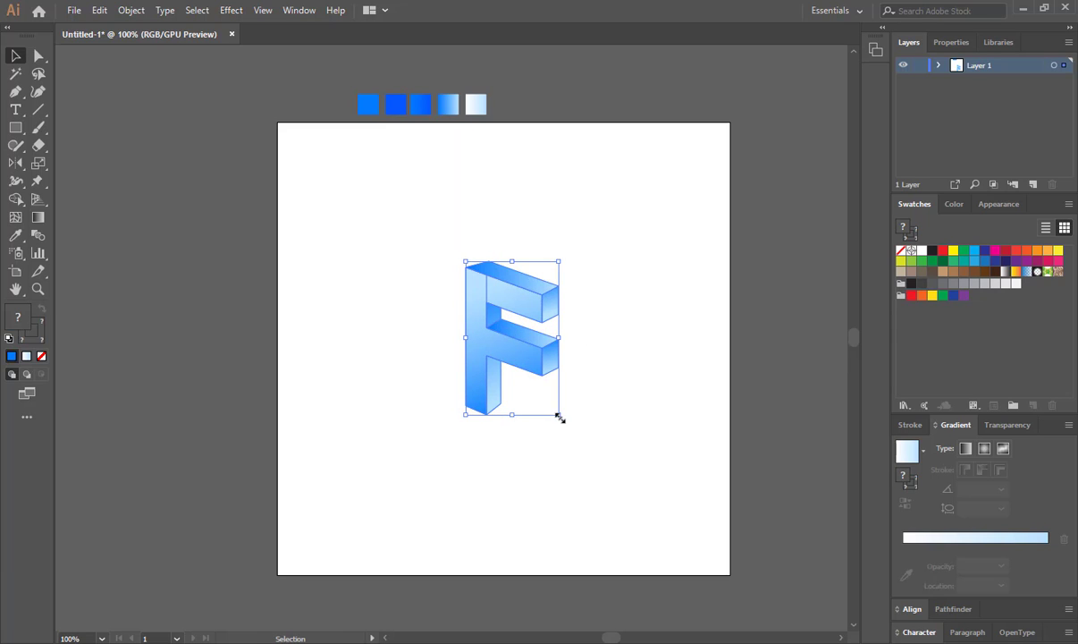
{"action": "left_click_drag", "start_coordinate": [560, 416], "coordinate": [573, 426]}
{"action": "left_click", "coordinate": [539, 401]}
{"action": "left_click", "coordinate": [490, 347]}
{"action": "left_click_drag", "start_coordinate": [418, 221], "coordinate": [531, 365]}
{"action": "left_click", "coordinate": [386, 363]}
Add the text "LOGO IDENTITY" above the F.
{"action": "left_click", "coordinate": [15, 109]}
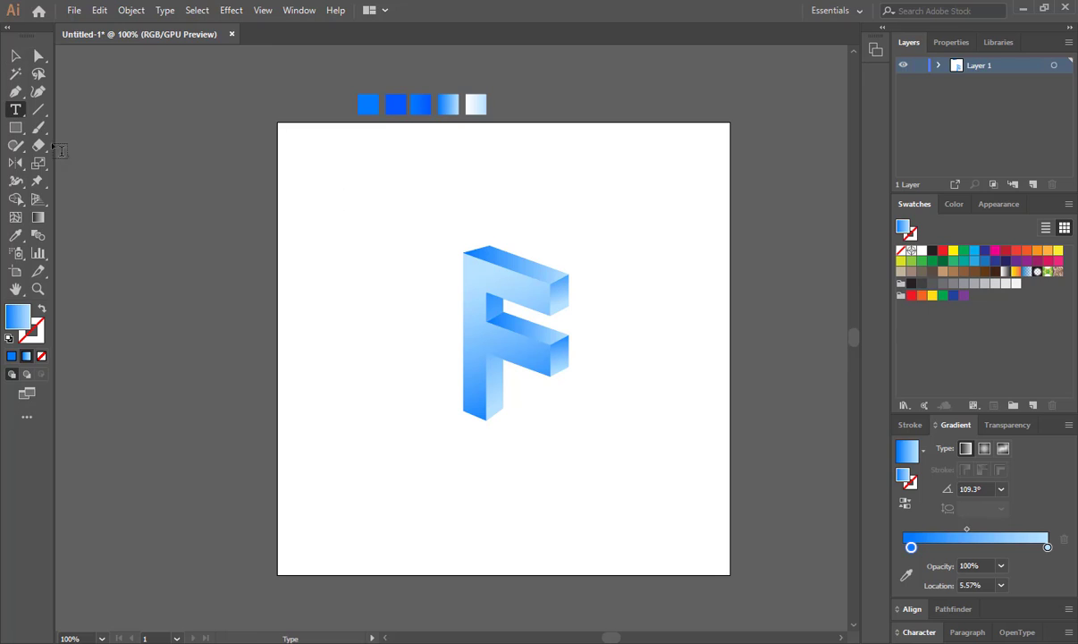
{"action": "left_click", "coordinate": [355, 209]}
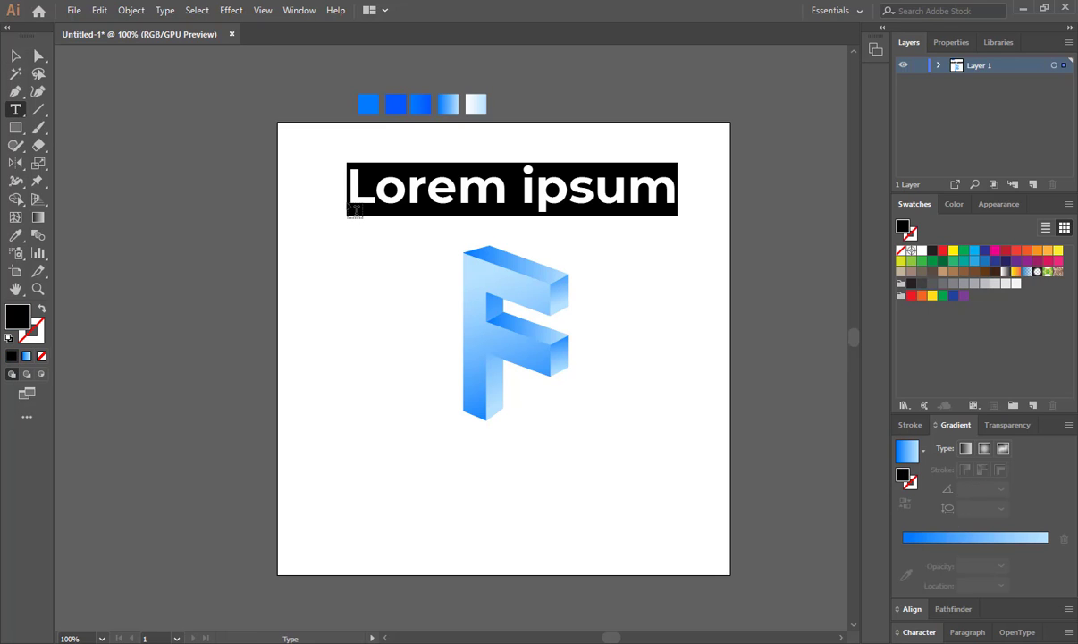
{"action": "type", "text": "LOGO IDENTITY"}
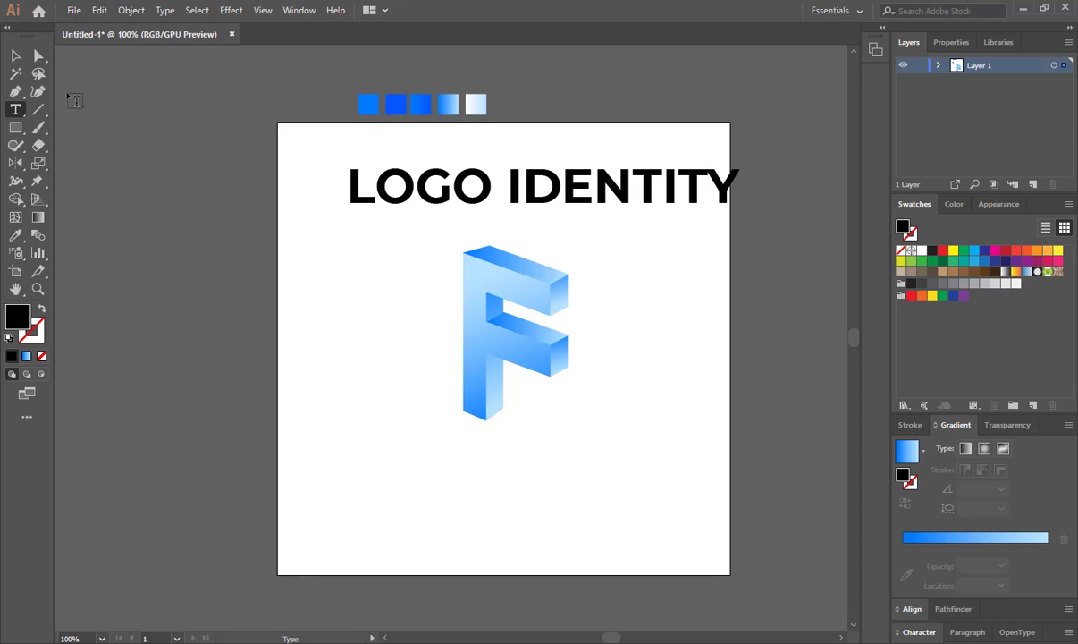
{"action": "left_click", "coordinate": [16, 58]}
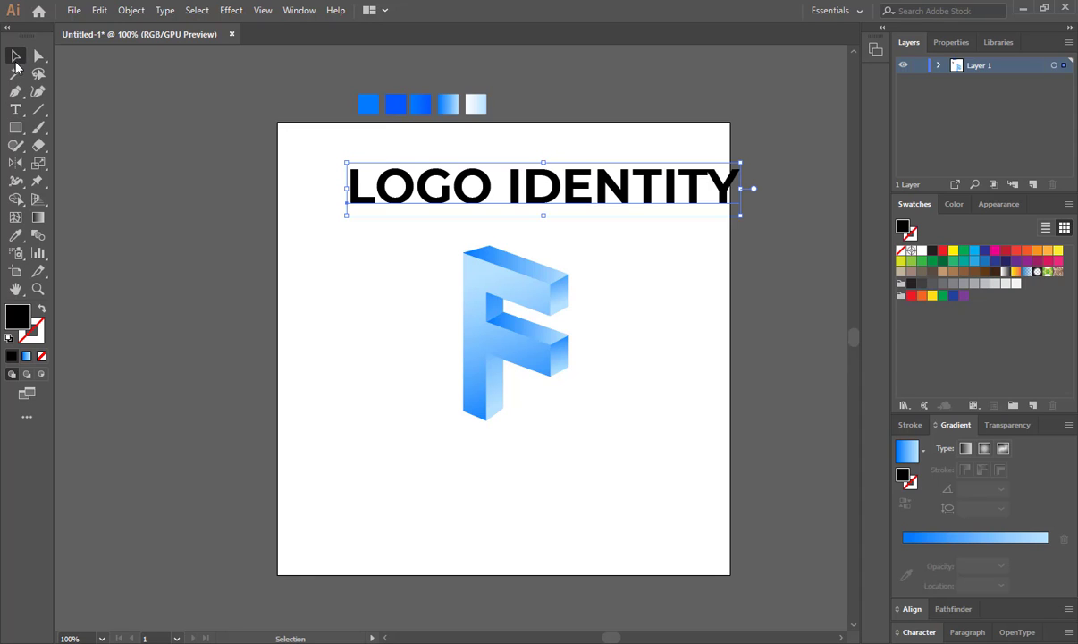
Set the LOGO IDENTITY text to 8 pt with a tracking of 400.
{"action": "left_click", "coordinate": [914, 633]}
{"action": "left_click", "coordinate": [964, 612]}
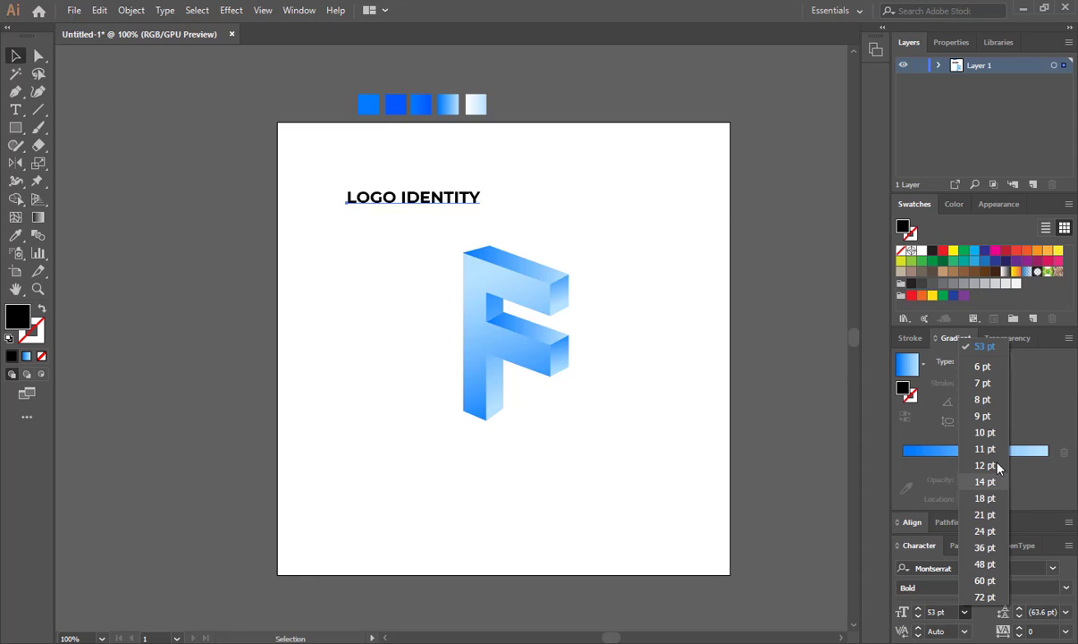
{"action": "left_click", "coordinate": [979, 399]}
{"action": "left_click", "coordinate": [1065, 632]}
{"action": "left_click", "coordinate": [1051, 618]}
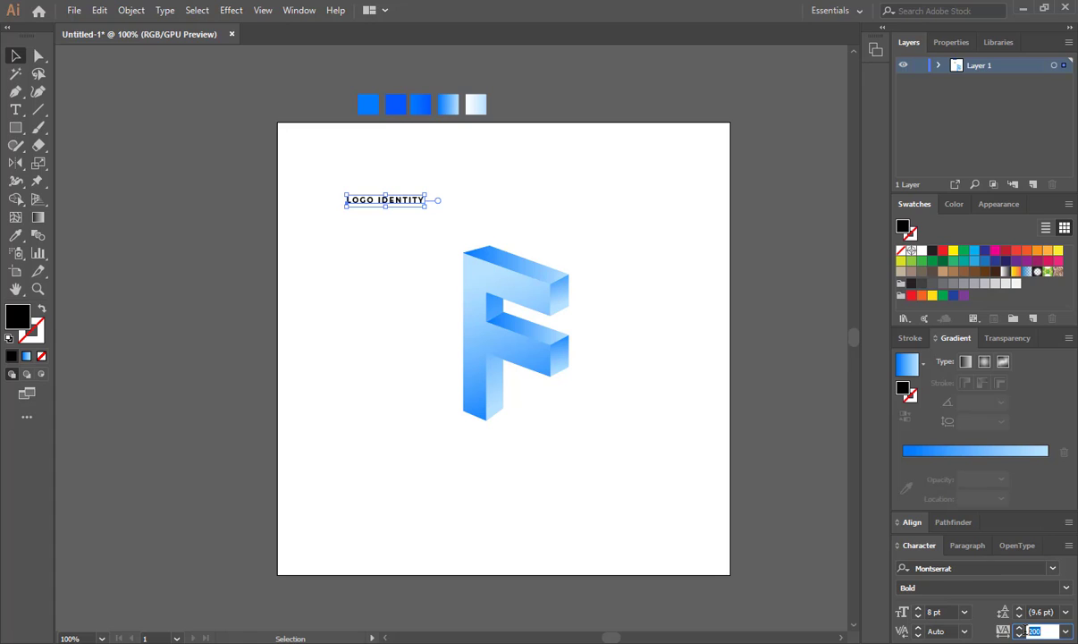
{"action": "key", "text": "Return"}
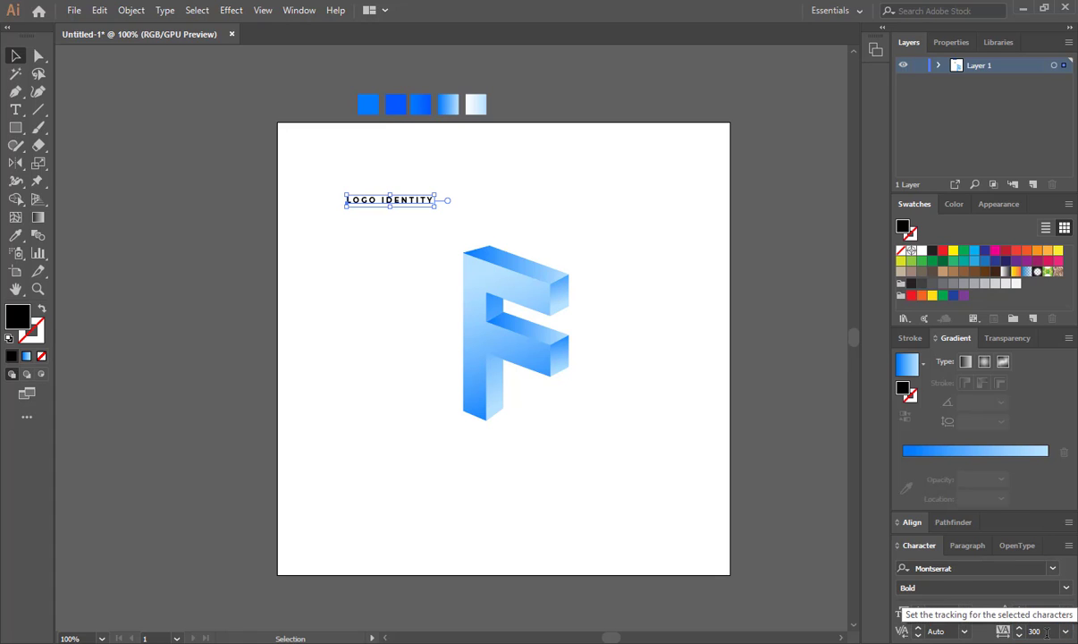
{"action": "key", "text": "Return"}
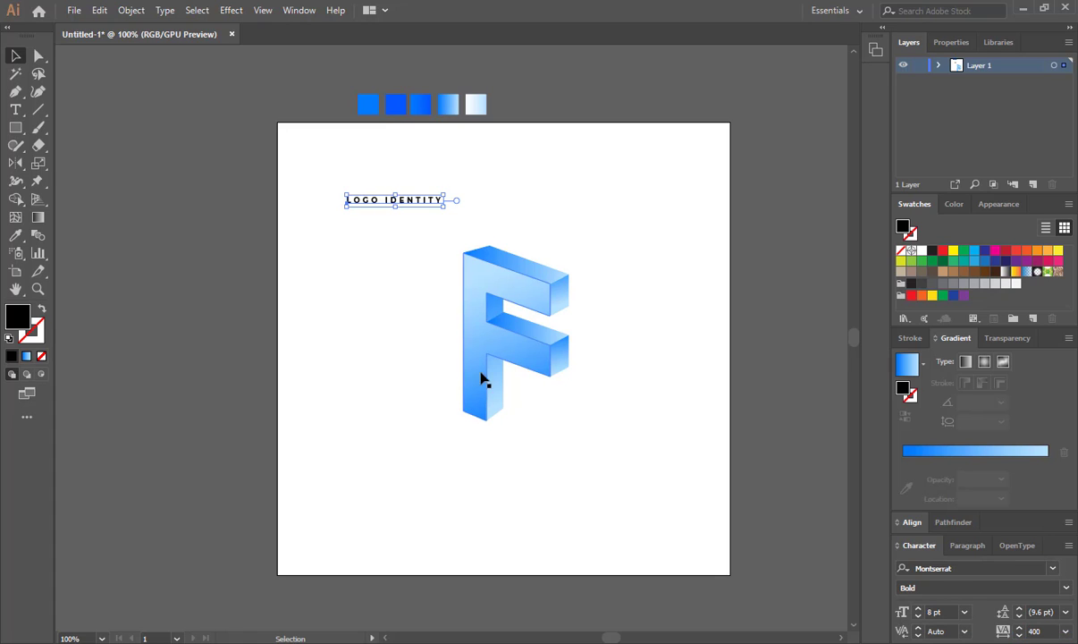
Colour the LOGO IDENTITY text light grey.
{"action": "left_click", "coordinate": [1013, 456]}
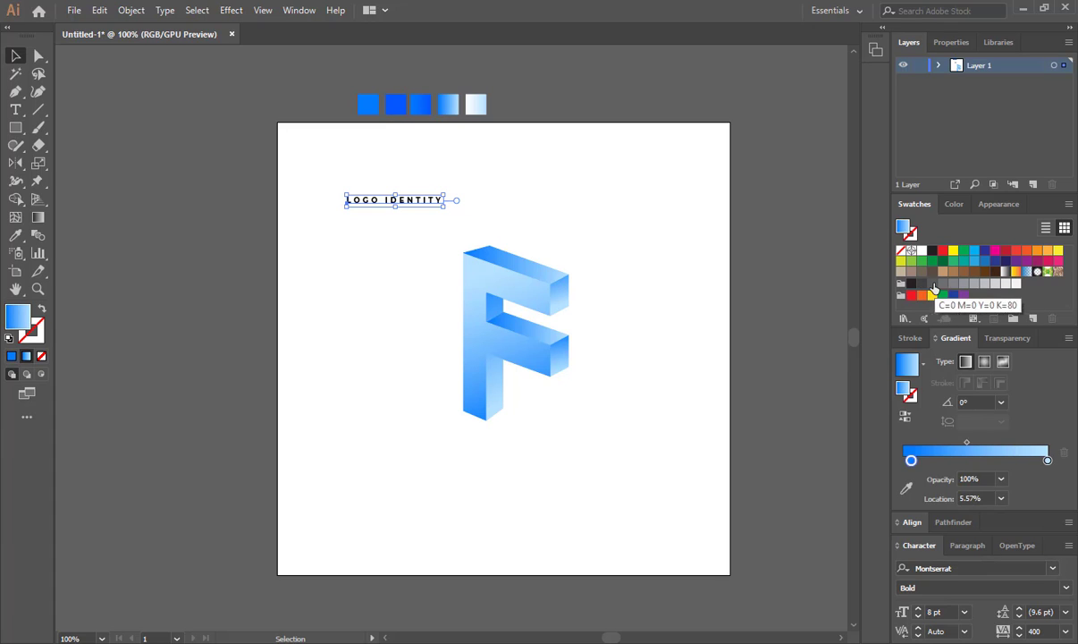
{"action": "left_click", "coordinate": [995, 285]}
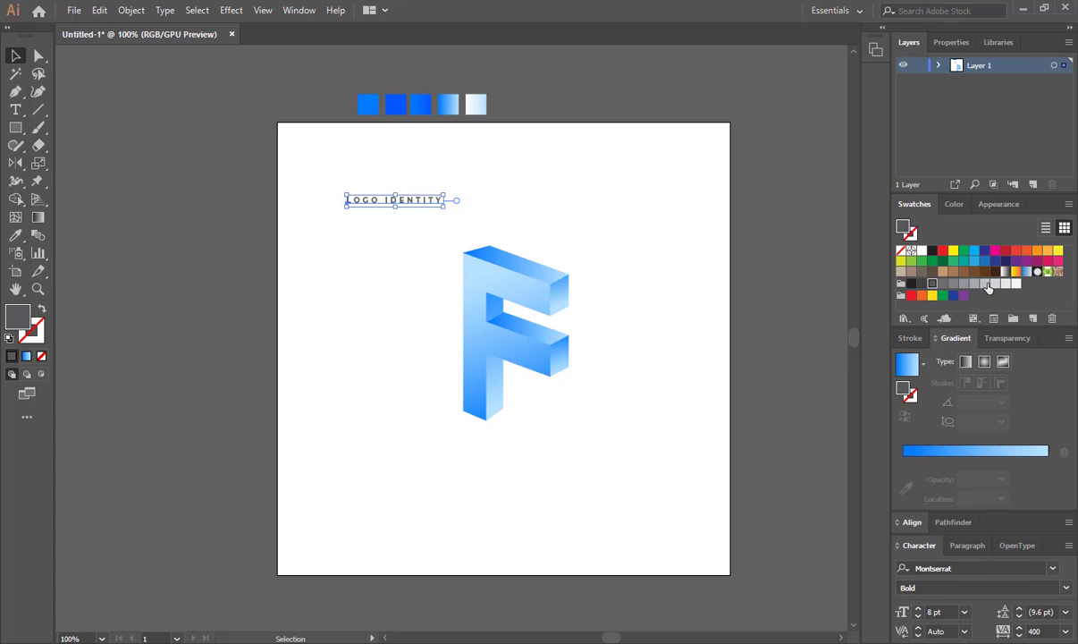
{"action": "left_click", "coordinate": [655, 369]}
Shift the LOGO IDENTITY text slightly toward the F and move the whole F slightly left and down.
{"action": "left_click_drag", "start_coordinate": [373, 198], "coordinate": [385, 204]}
{"action": "left_click", "coordinate": [380, 268]}
{"action": "left_click_drag", "start_coordinate": [380, 267], "coordinate": [505, 358]}
{"action": "left_click", "coordinate": [379, 366]}
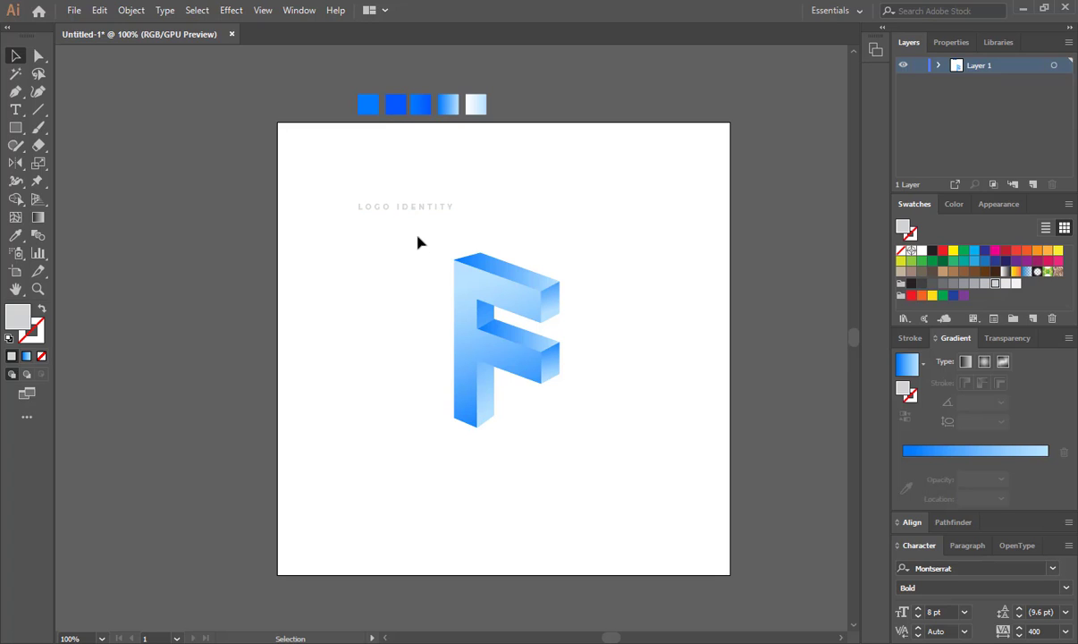
Draw a light grey vertical line about 316 px long near the right edge of the artboard.
{"action": "left_click", "coordinate": [15, 92]}
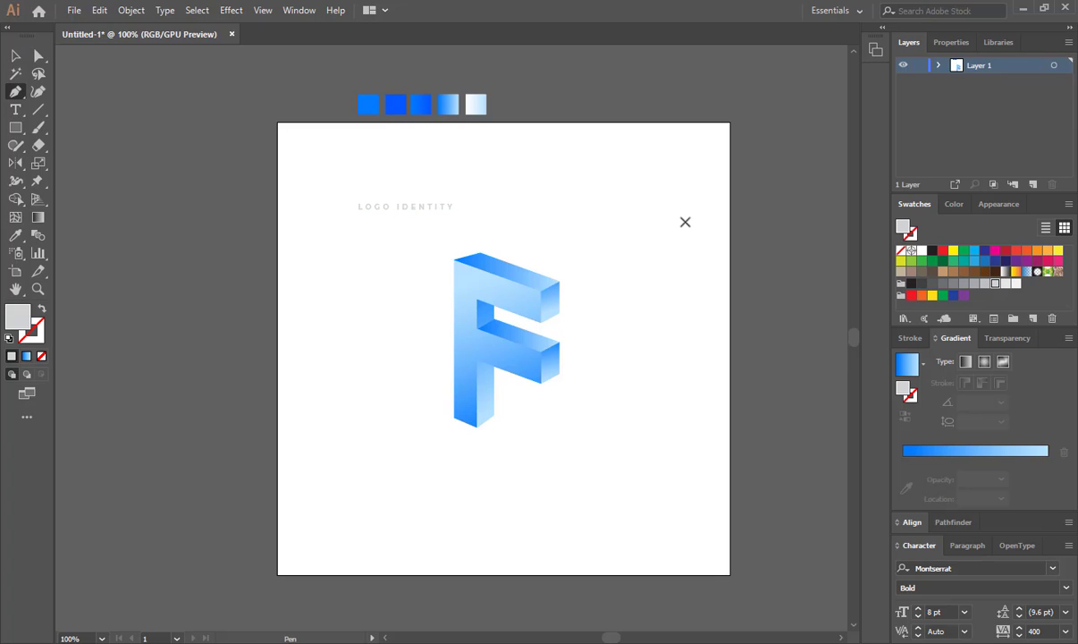
{"action": "left_click", "coordinate": [699, 209]}
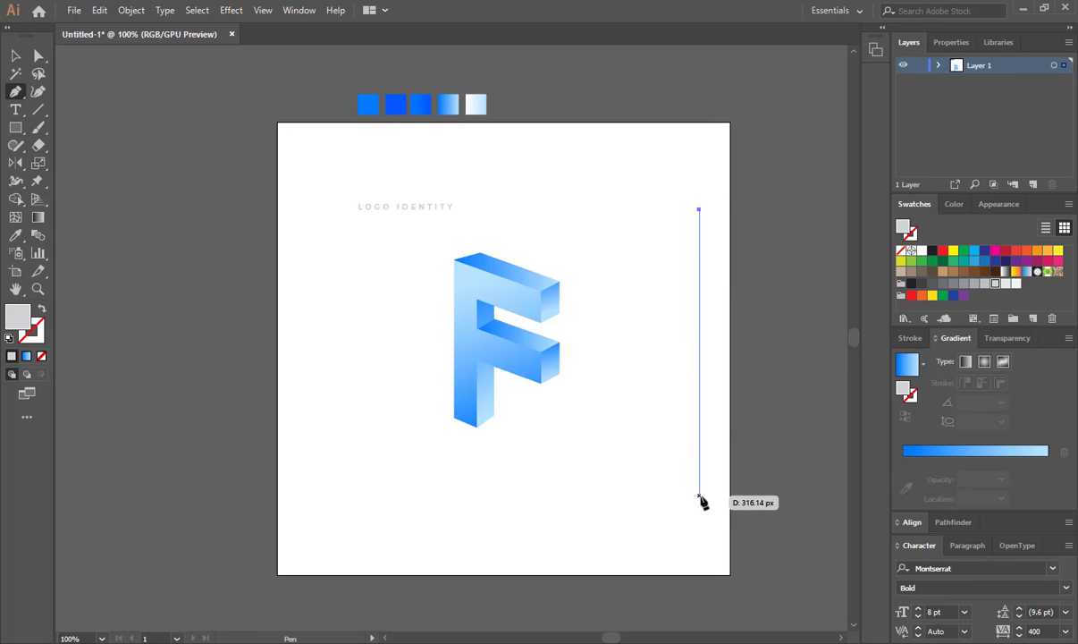
{"action": "left_click", "coordinate": [700, 496]}
{"action": "left_click", "coordinate": [41, 309]}
{"action": "left_click", "coordinate": [33, 334]}
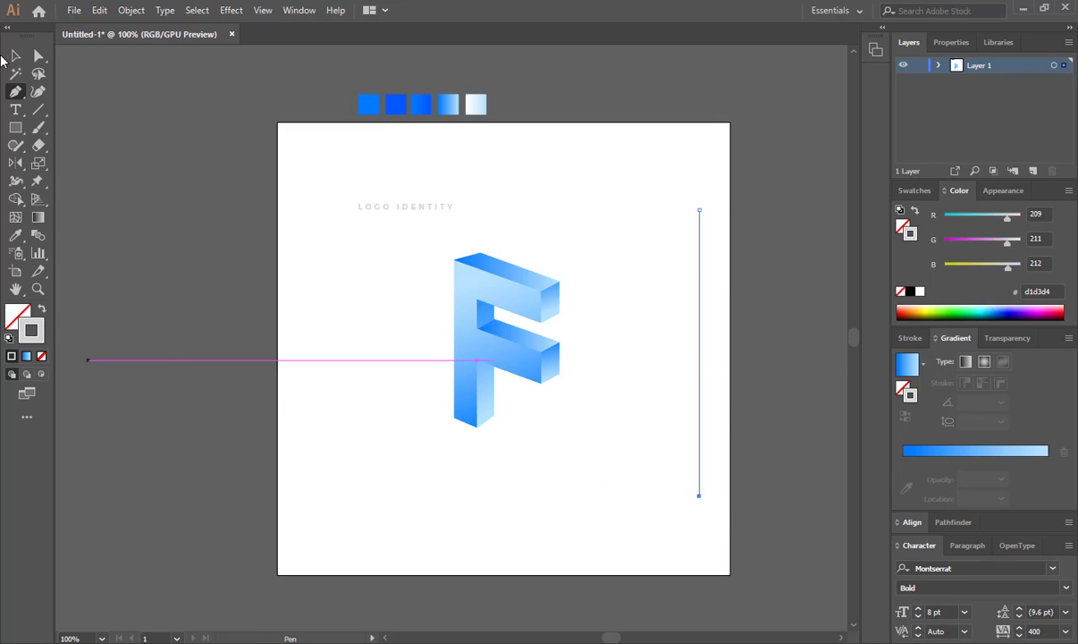
Add the text "LOGO TYPO" above the upper arm of the F.
{"action": "left_click", "coordinate": [15, 109]}
{"action": "left_click", "coordinate": [523, 223]}
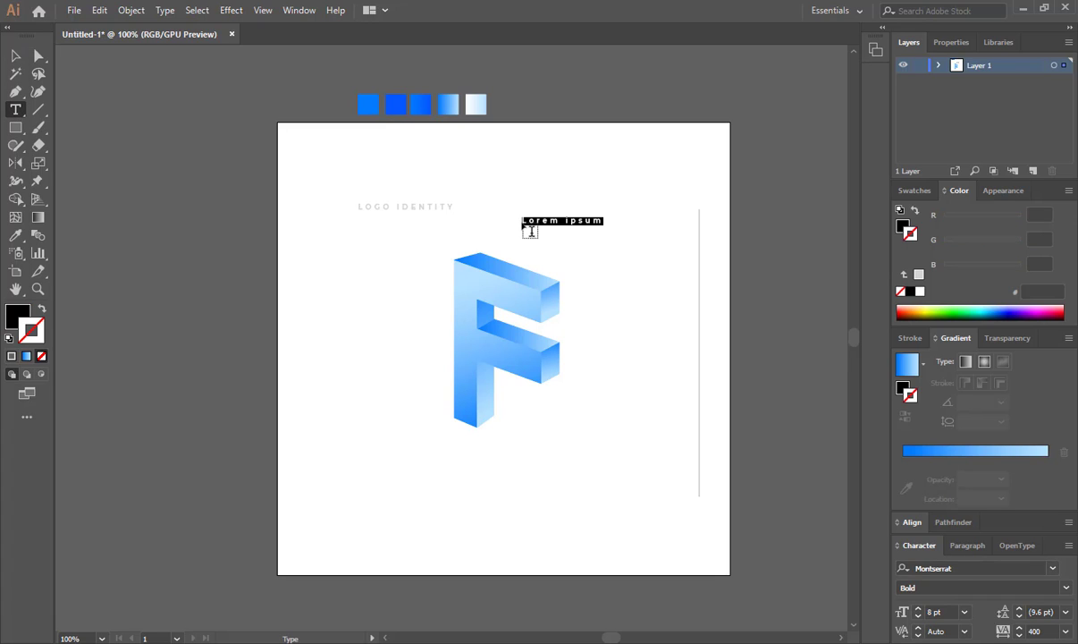
{"action": "type", "text": "LOGO TYPO"}
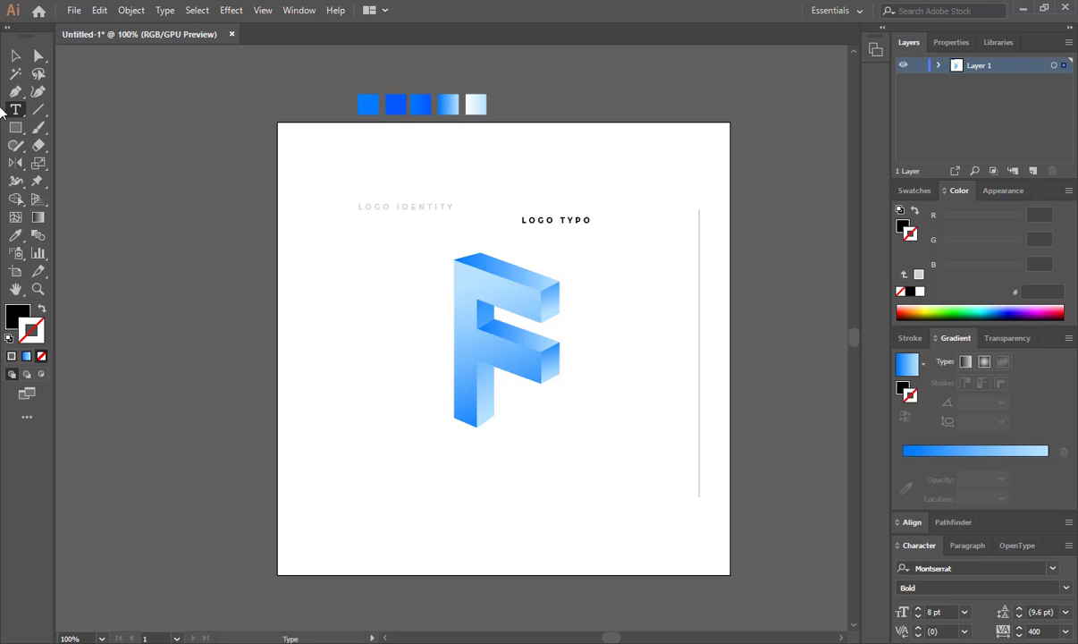
Rotate the LOGO TYPO text to read vertically and place it above the upper end of the vertical line.
{"action": "left_click", "coordinate": [15, 55]}
{"action": "left_click", "coordinate": [587, 247]}
{"action": "left_click", "coordinate": [578, 222]}
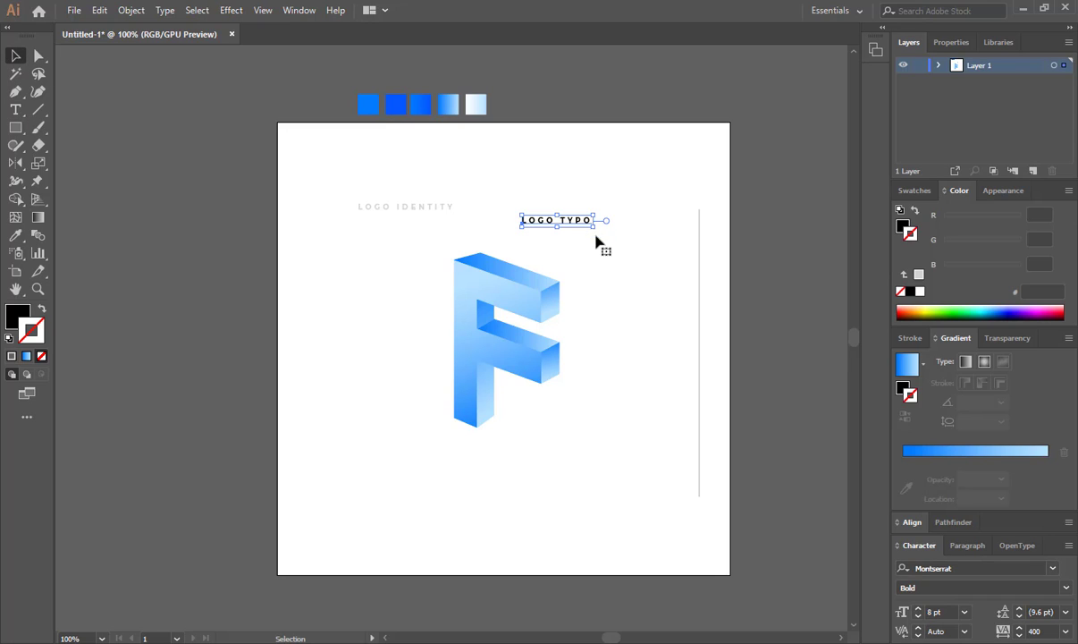
{"action": "mouse_move", "coordinate": [597, 236]}
{"action": "left_mouse_down"}
{"action": "mouse_move", "coordinate": [541, 256]}
{"action": "mouse_move", "coordinate": [713, 193]}
{"action": "mouse_move", "coordinate": [698, 200]}
{"action": "left_mouse_up"}
Fill the LOGO TYPO text with light grey and remove its stroke.
{"action": "left_click", "coordinate": [914, 190]}
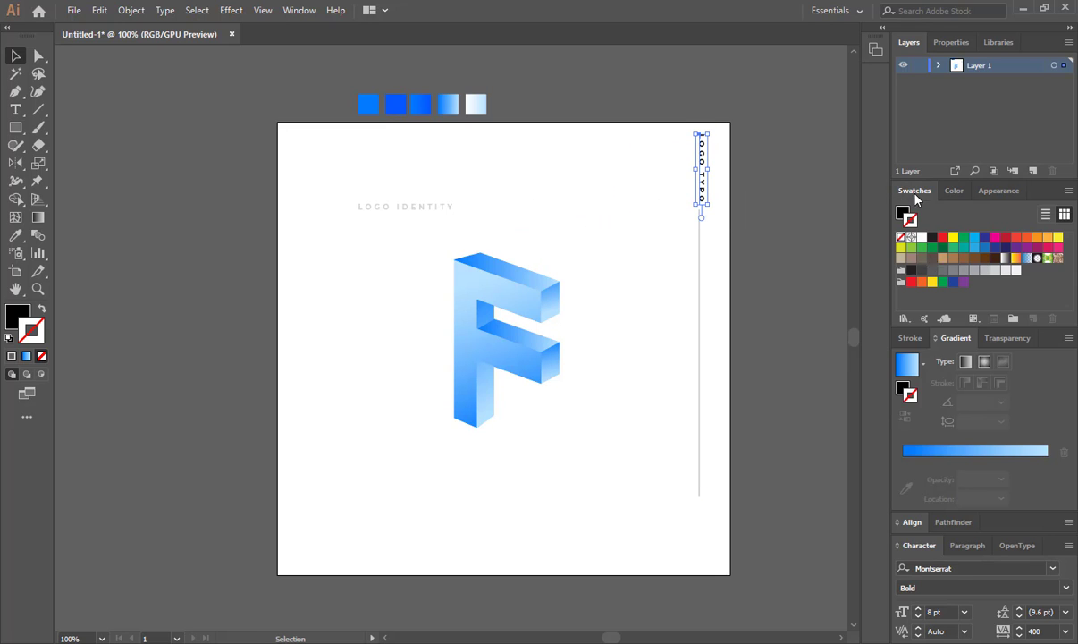
{"action": "left_click", "coordinate": [994, 270]}
{"action": "left_click", "coordinate": [41, 310]}
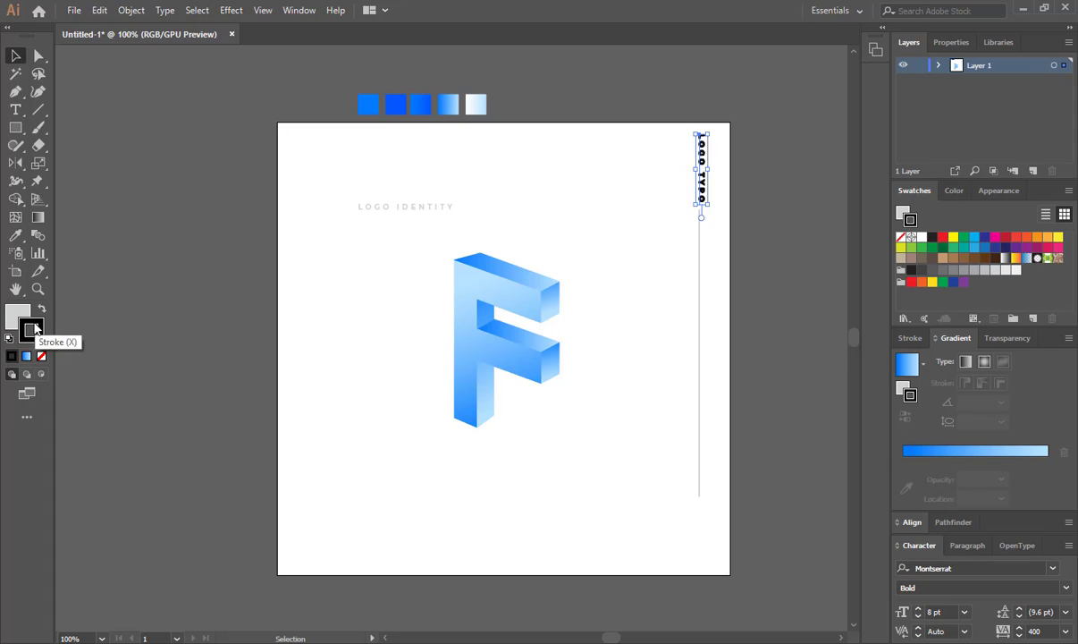
{"action": "left_click", "coordinate": [41, 356]}
{"action": "left_click", "coordinate": [16, 315]}
{"action": "left_click", "coordinate": [599, 254]}
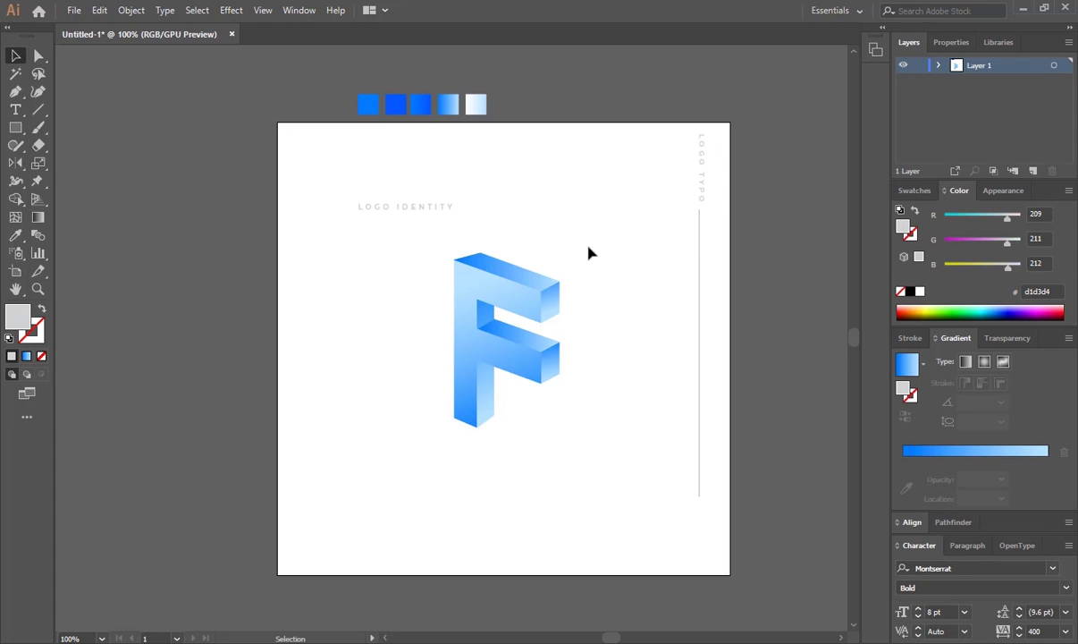
Nudge the LOGO TYPO text slightly down and delete the vertical line beneath it.
{"action": "left_click", "coordinate": [701, 195]}
{"action": "left_click", "coordinate": [663, 277]}
{"action": "left_click", "coordinate": [699, 326]}
{"action": "key", "text": "Delete"}
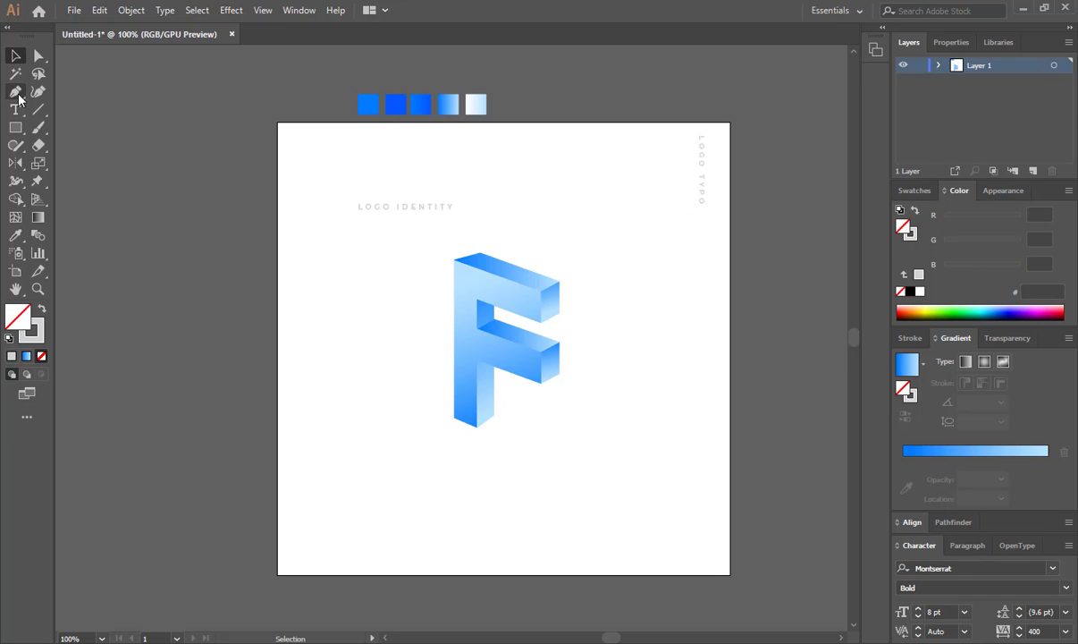
Draw a straight vertical line with a light grey stroke running down from the end of the LOGO TYPO text.
{"action": "left_click", "coordinate": [15, 92]}
{"action": "left_click", "coordinate": [702, 209]}
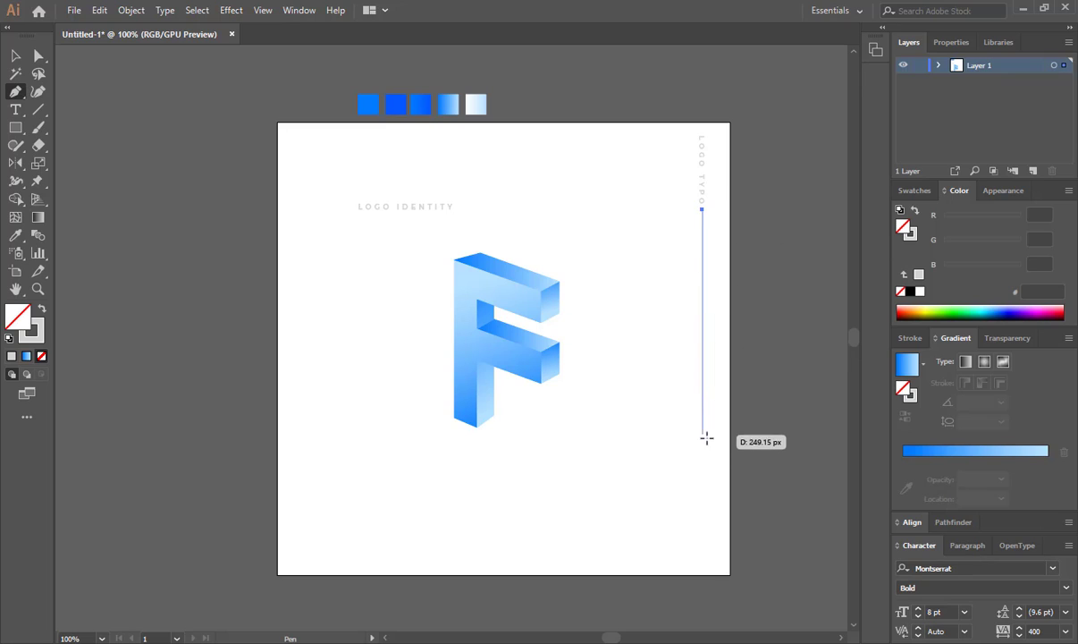
{"action": "left_click", "coordinate": [703, 454]}
{"action": "left_click", "coordinate": [37, 337]}
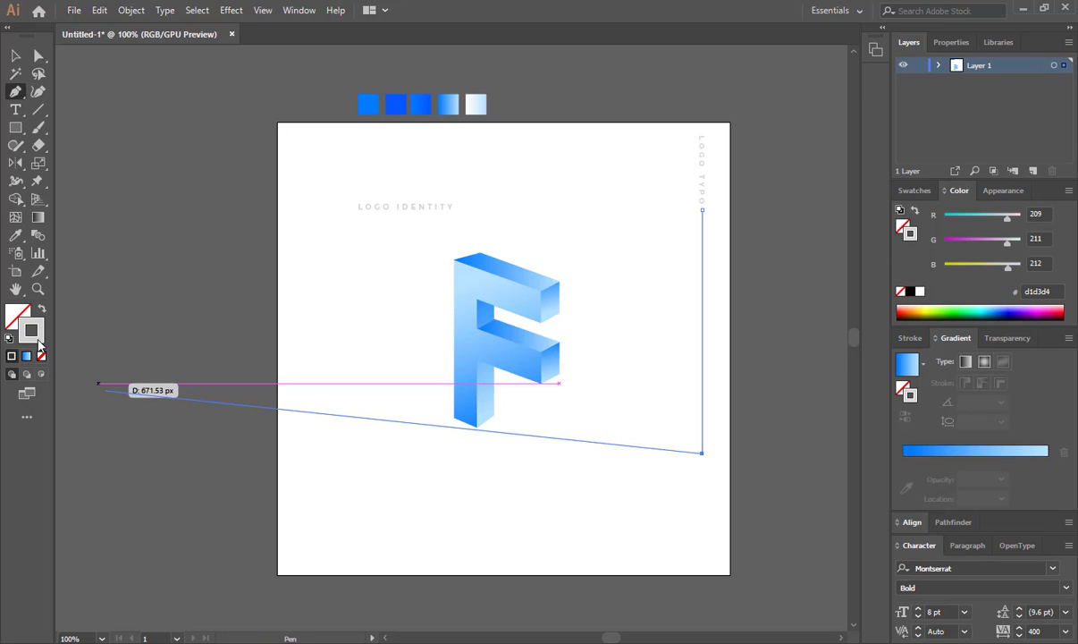
{"action": "left_click", "coordinate": [17, 56]}
{"action": "left_click", "coordinate": [276, 293]}
{"action": "key", "text": "shift+x"}
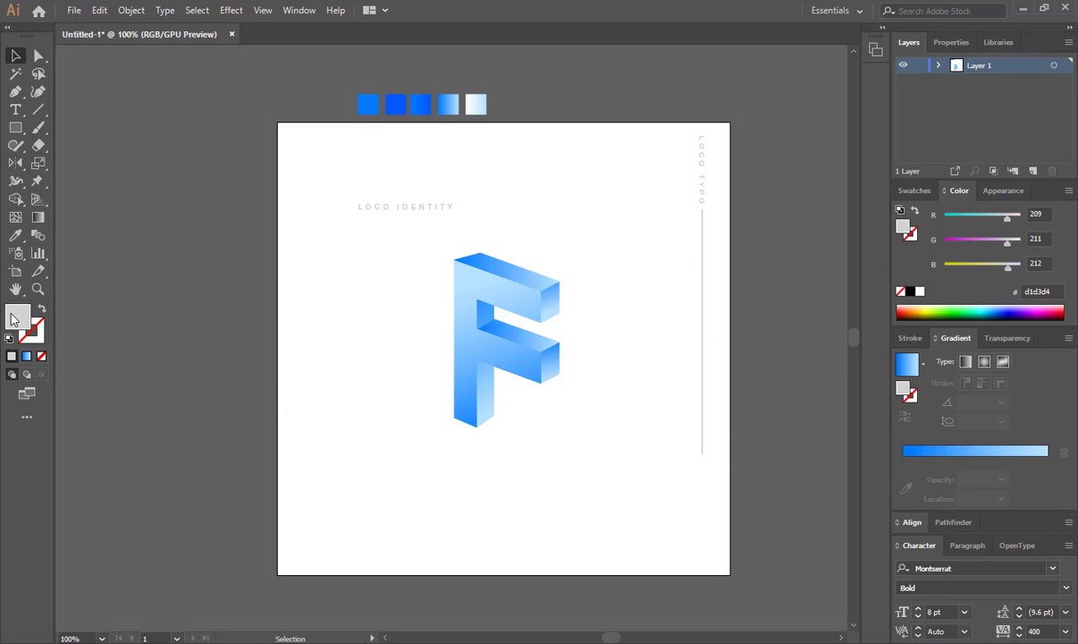
Add the text "LOGO MARK" below the F.
{"action": "left_click", "coordinate": [15, 110]}
{"action": "left_click", "coordinate": [542, 474]}
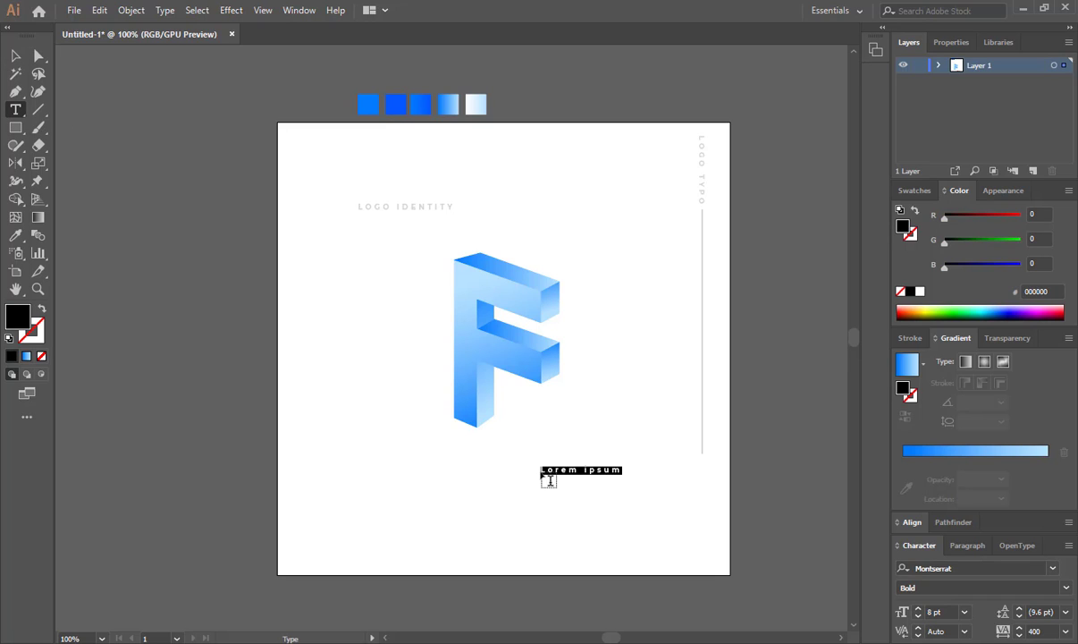
{"action": "type", "text": "logo"}
{"action": "key", "text": "BackSpace"}
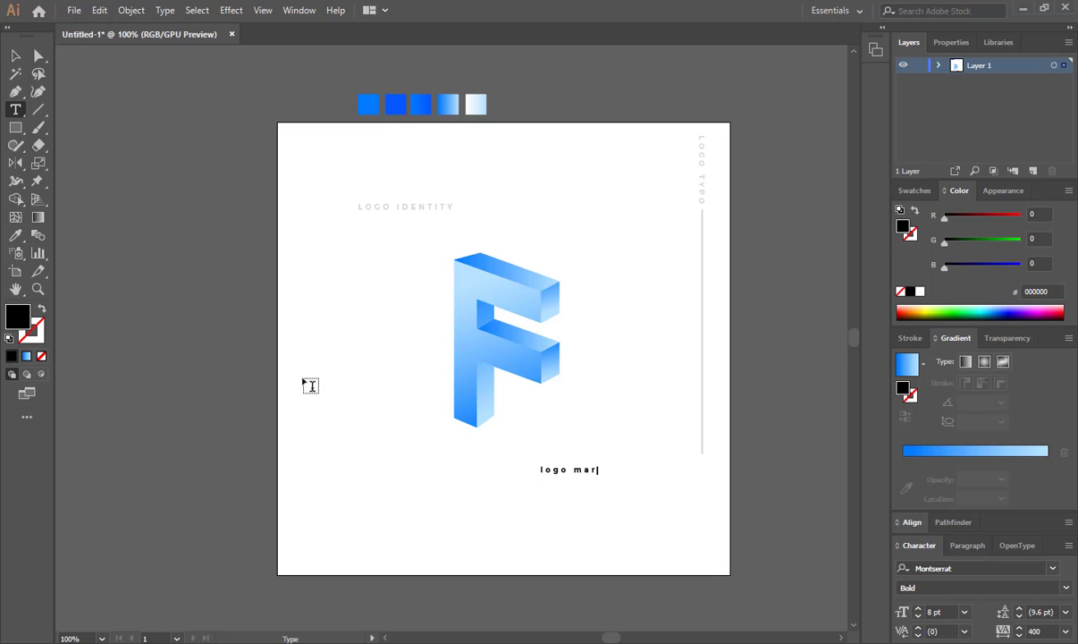
{"action": "left_click", "coordinate": [15, 55]}
Match the LOGO MARK text to the light grey of the LOGO IDENTITY text and move it under the vertical line.
{"action": "key", "text": "i"}
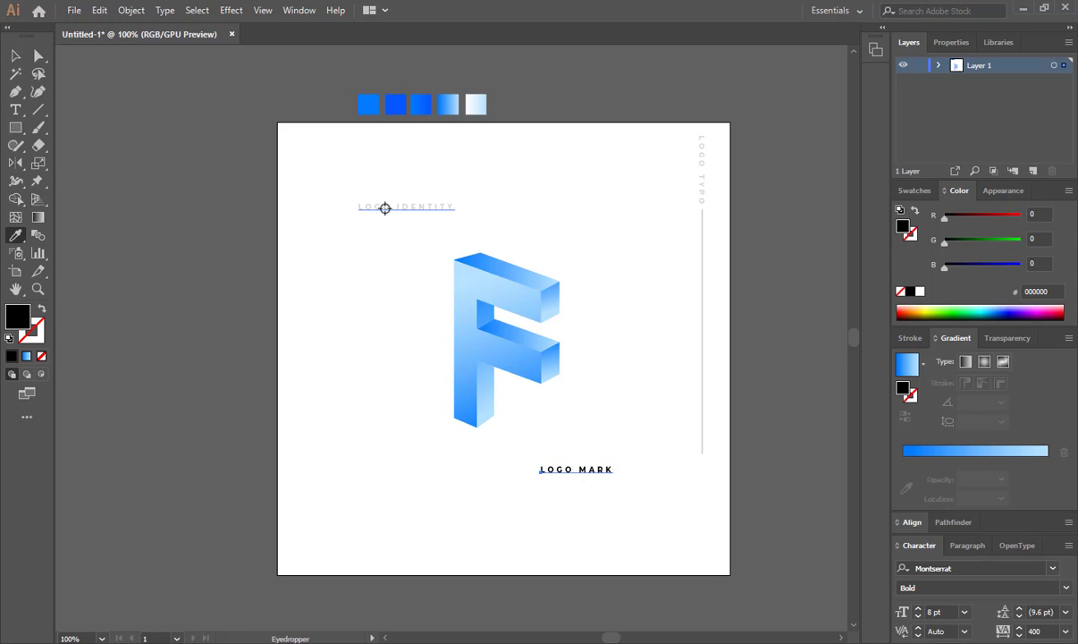
{"action": "left_click", "coordinate": [385, 207]}
{"action": "key", "text": "v"}
{"action": "left_click_drag", "start_coordinate": [589, 479], "coordinate": [680, 479]}
Place a scaled-down copy of the F logo beneath the LOGO MARK text.
{"action": "left_click", "coordinate": [498, 353]}
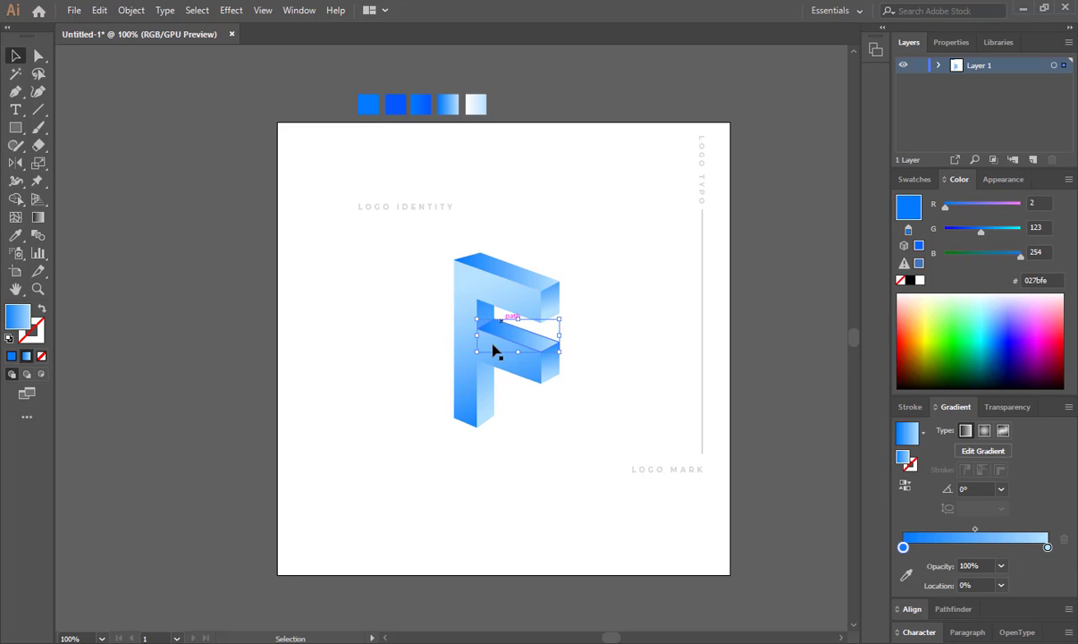
{"action": "left_click_drag", "start_coordinate": [404, 459], "coordinate": [604, 257]}
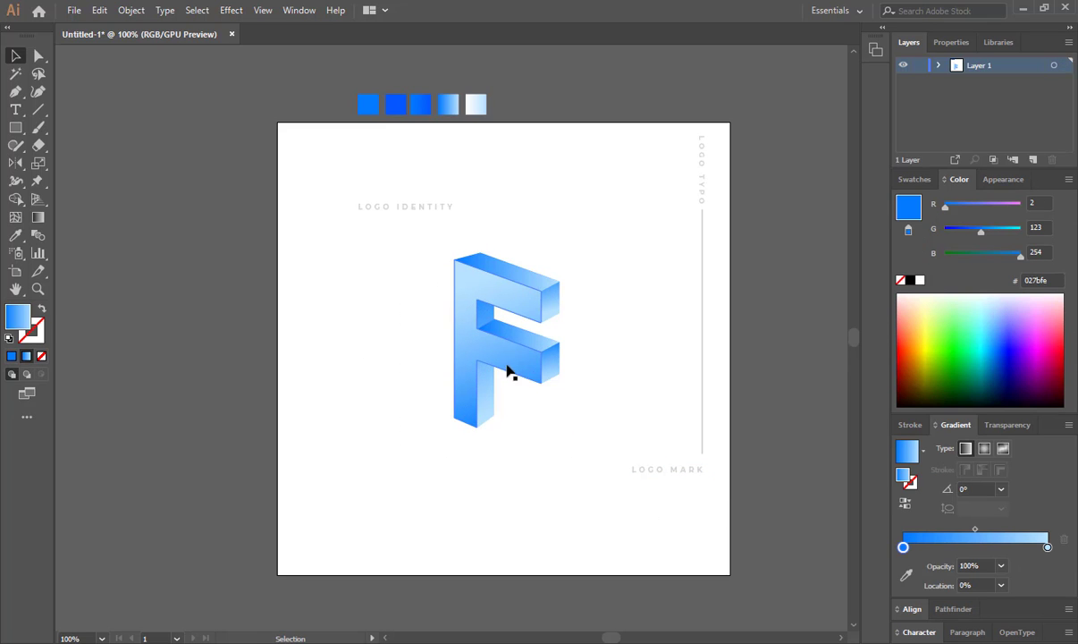
{"action": "left_click_drag", "start_coordinate": [511, 374], "coordinate": [670, 514]}
{"action": "left_click", "coordinate": [599, 525]}
{"action": "left_click", "coordinate": [684, 501]}
{"action": "key", "text": "Right"}
{"action": "key", "text": "Right"}
{"action": "key", "text": "Right"}
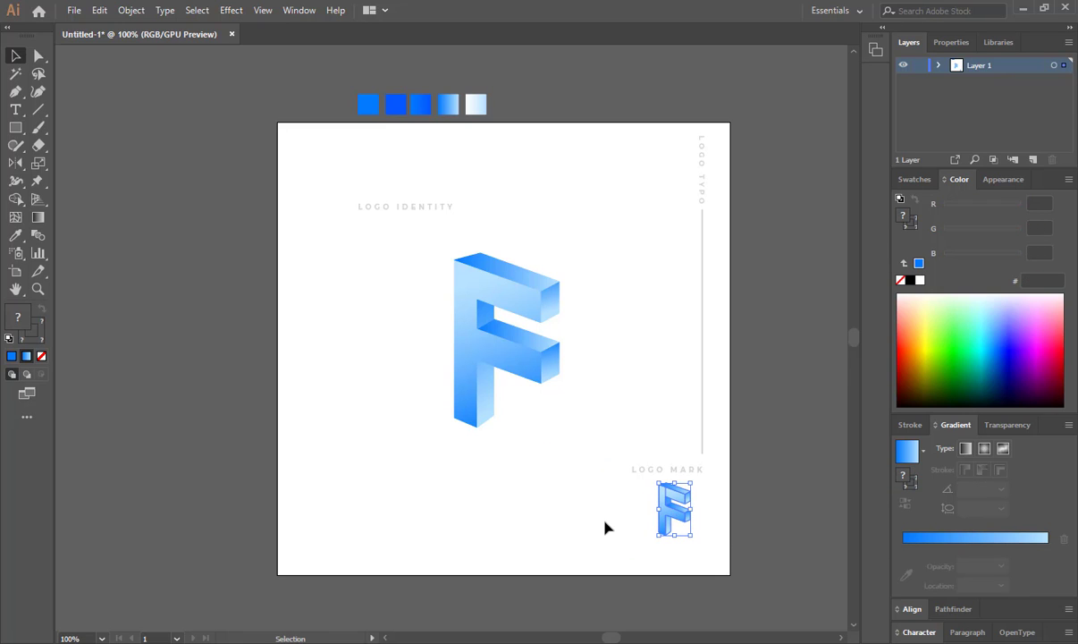
Add the text "FANTON" and place it directly beneath the small F.
{"action": "left_click", "coordinate": [605, 519]}
{"action": "left_click", "coordinate": [15, 109]}
{"action": "left_click", "coordinate": [431, 510]}
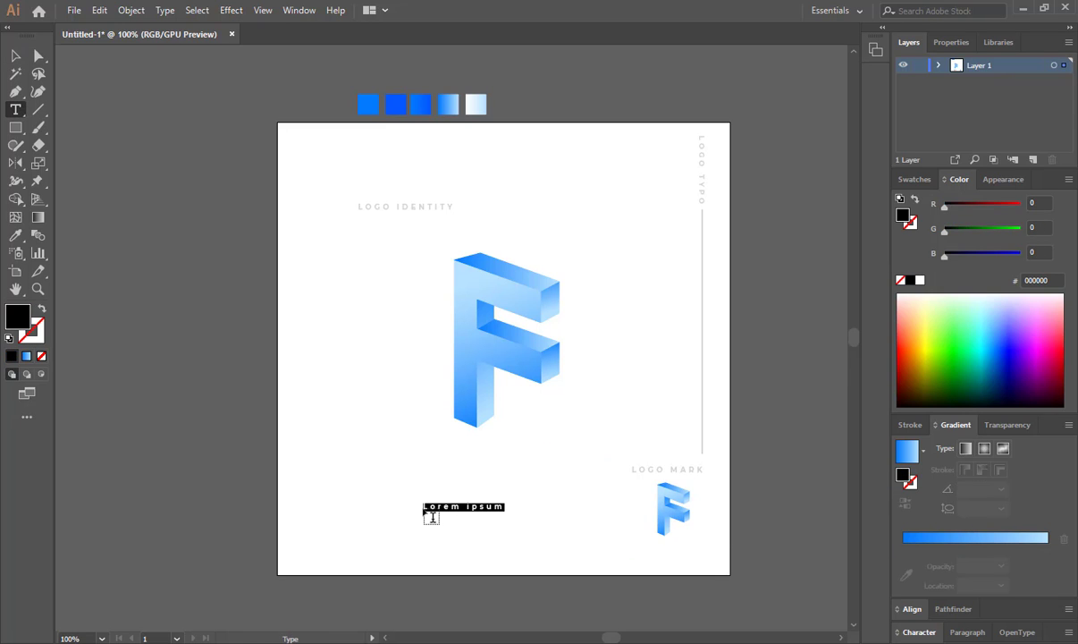
{"action": "key", "text": "BackSpace"}
{"action": "key", "text": "Escape"}
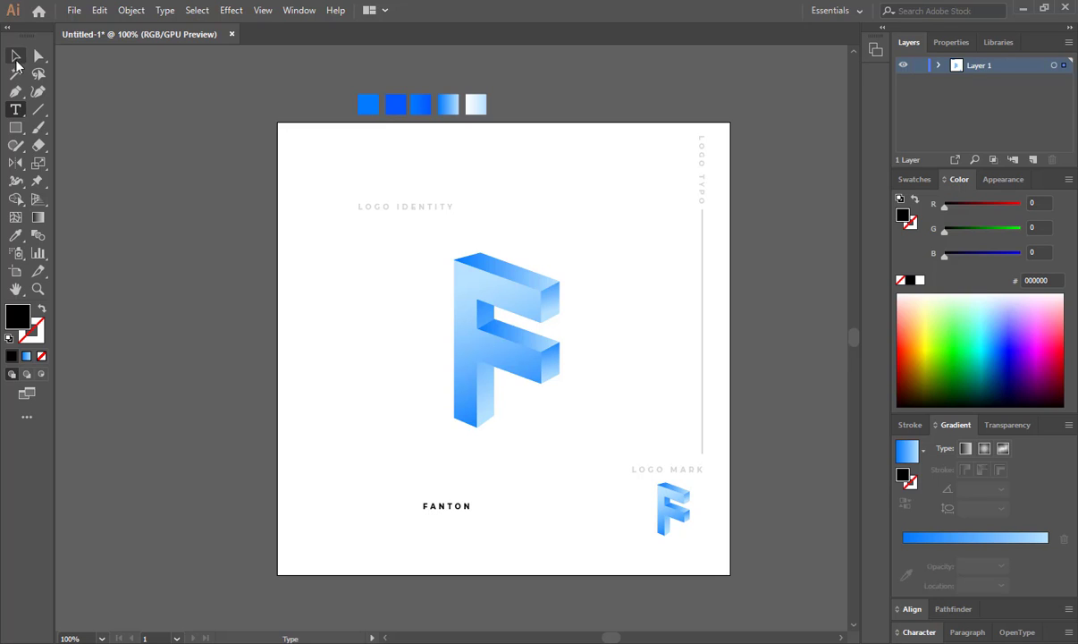
{"action": "left_click_drag", "start_coordinate": [448, 507], "coordinate": [677, 546]}
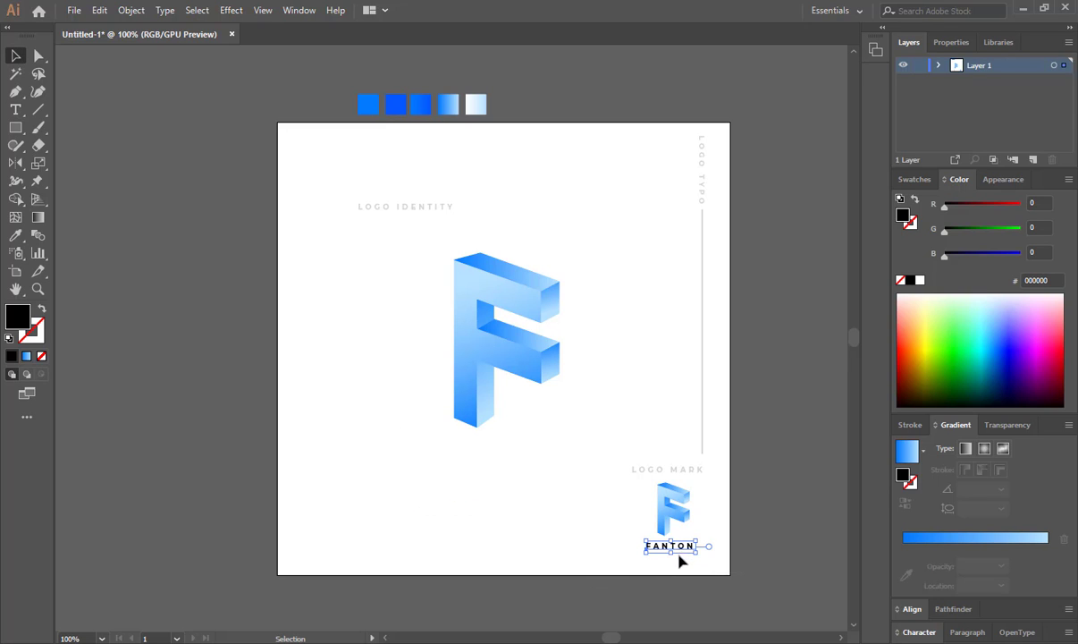
Enlarge the FANTON text to 12 pt and centre it under the small F.
{"action": "left_click", "coordinate": [919, 632]}
{"action": "left_click", "coordinate": [920, 609]}
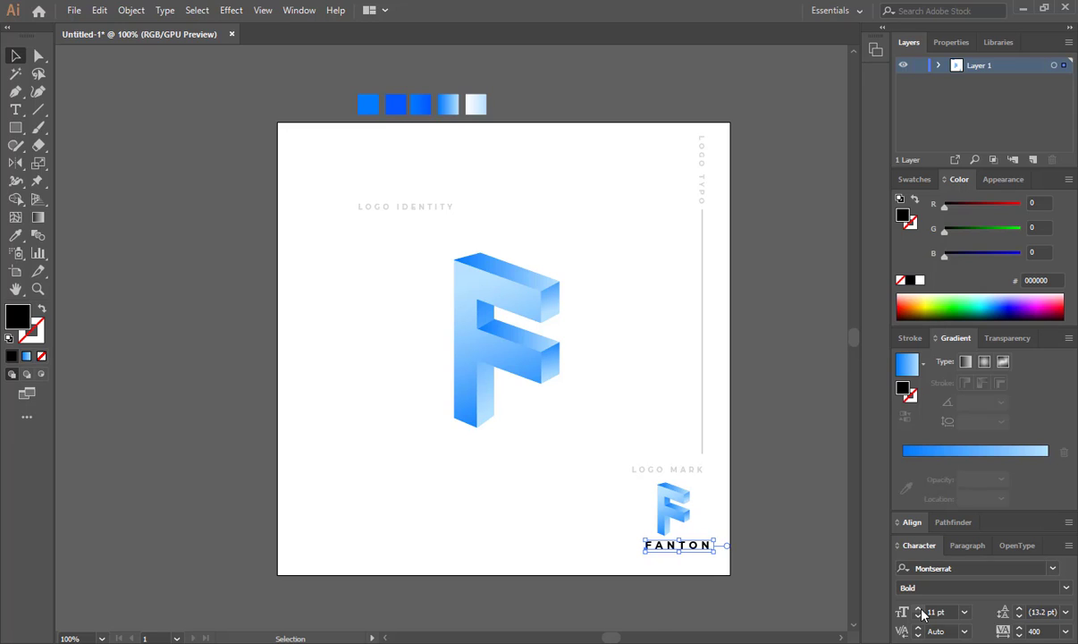
{"action": "left_click", "coordinate": [919, 609]}
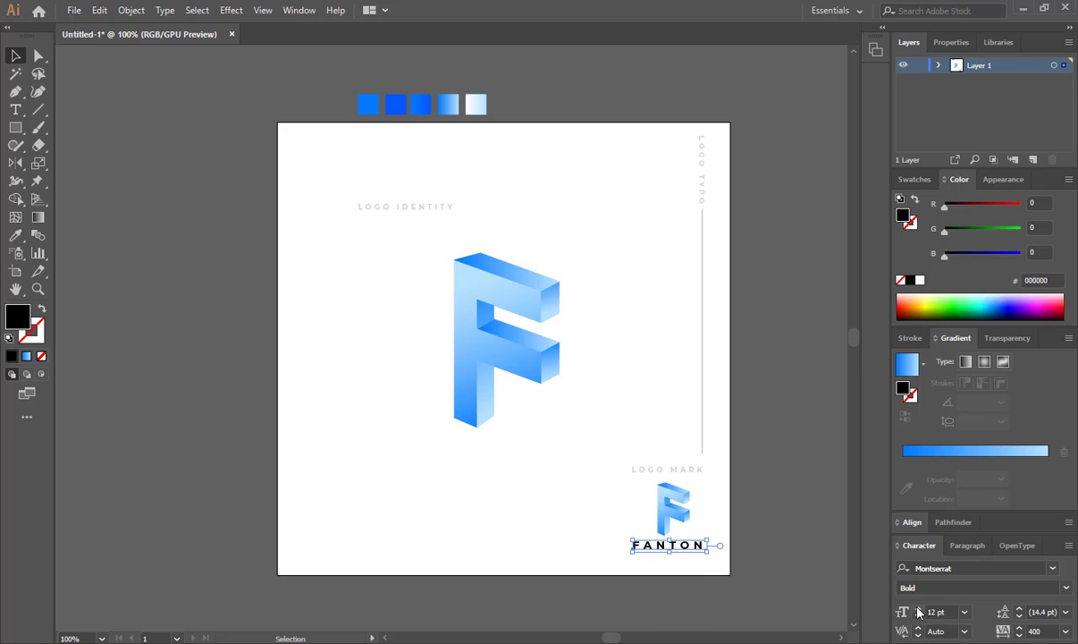
{"action": "left_click", "coordinate": [469, 511]}
Colour the FANTON text medium grey.
{"action": "left_click", "coordinate": [682, 548]}
{"action": "left_click", "coordinate": [915, 178]}
{"action": "left_click", "coordinate": [942, 260]}
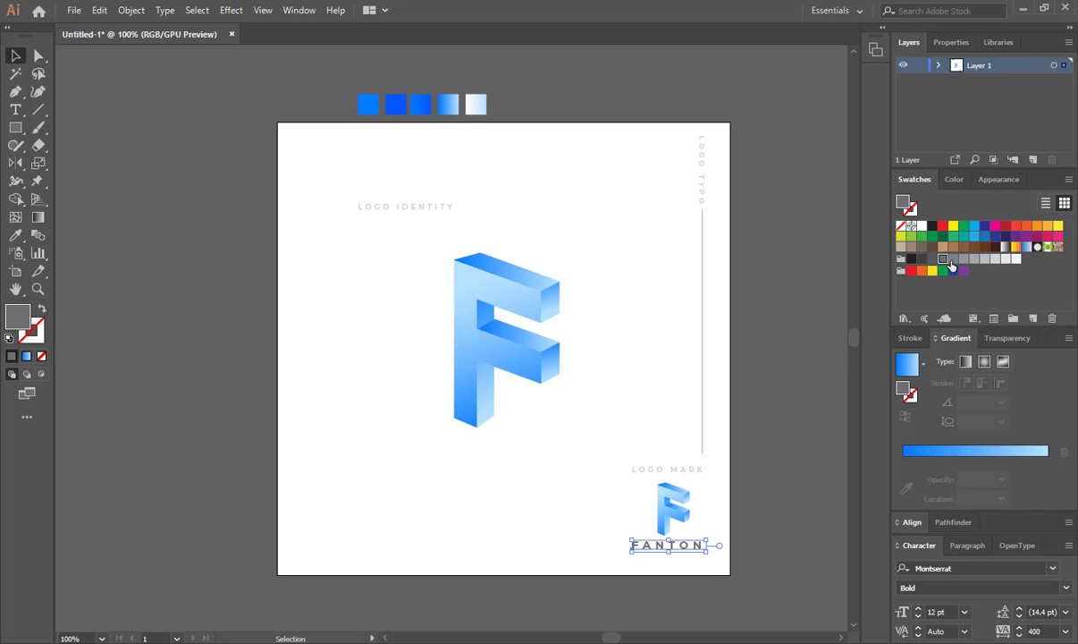
{"action": "left_click", "coordinate": [953, 260]}
{"action": "left_click", "coordinate": [519, 429]}
Nudge the small F and the FANTON text together slightly down and left, below the LOGO MARK text.
{"action": "left_click_drag", "start_coordinate": [640, 559], "coordinate": [710, 509]}
{"action": "key", "text": "Down"}
{"action": "key", "text": "Down"}
{"action": "key", "text": "Down"}
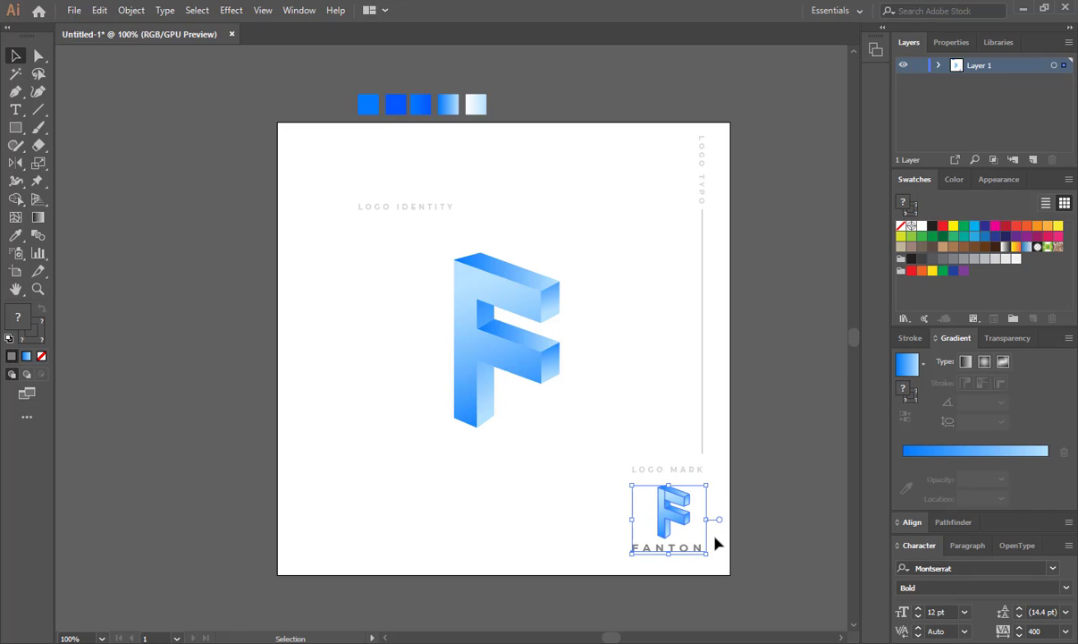
{"action": "left_click", "coordinate": [551, 526]}
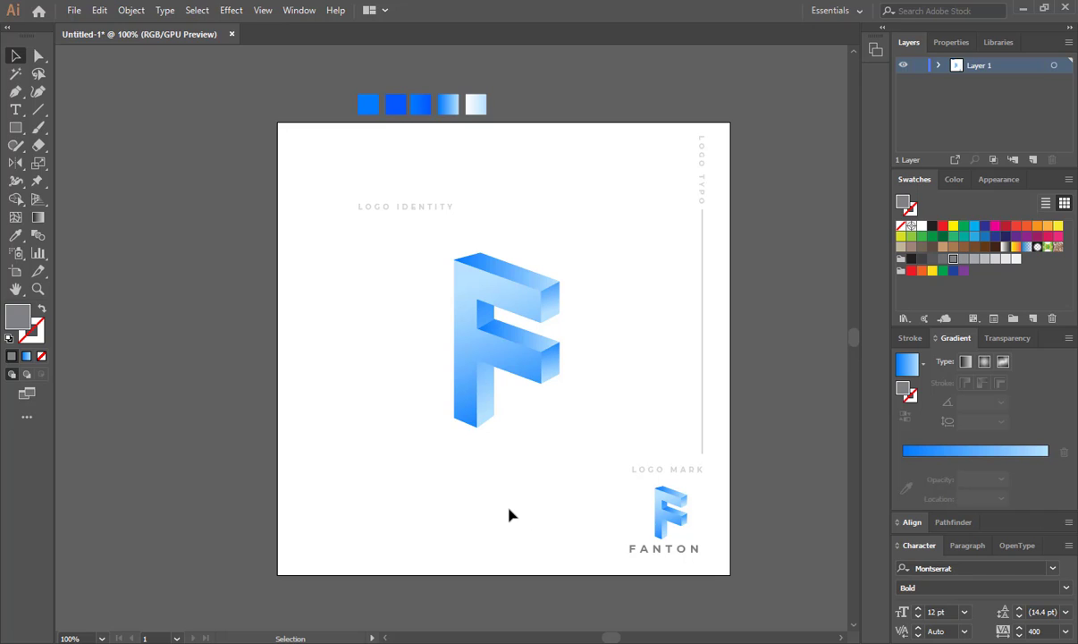
Draw a small square with rounded corners in the artboard's lower-left corner and fill it with the background white.
{"action": "left_click", "coordinate": [15, 128]}
{"action": "left_click_drag", "start_coordinate": [306, 511], "coordinate": [357, 559]}
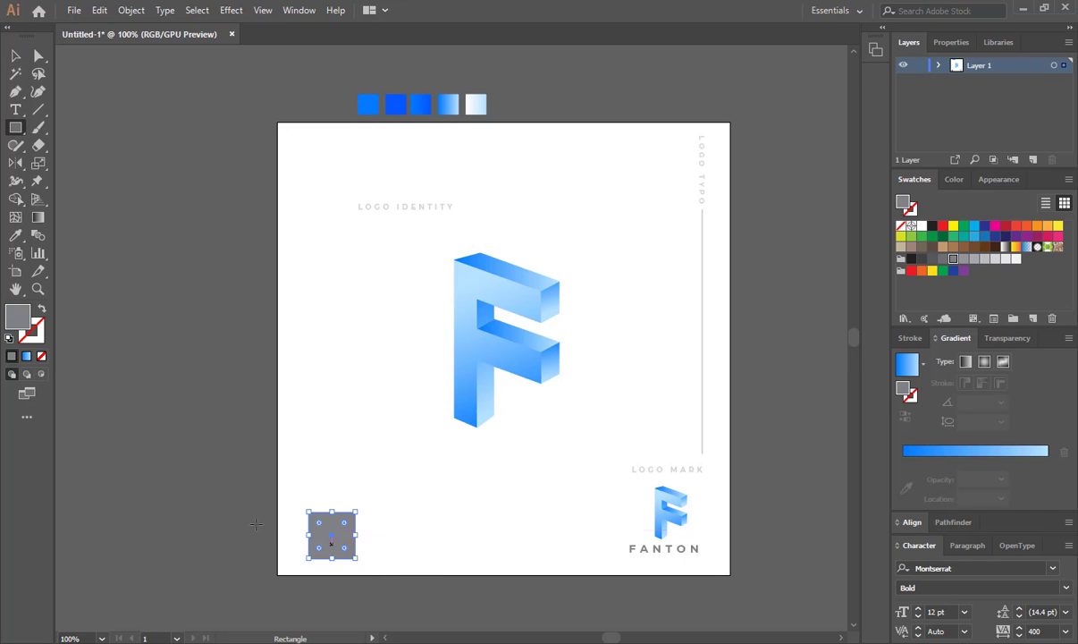
{"action": "mouse_move", "coordinate": [319, 523]}
{"action": "left_mouse_down"}
{"action": "mouse_move", "coordinate": [359, 562]}
{"action": "mouse_move", "coordinate": [330, 541]}
{"action": "left_mouse_up"}
{"action": "key", "text": "v"}
{"action": "key", "text": "i"}
{"action": "left_click", "coordinate": [405, 497]}
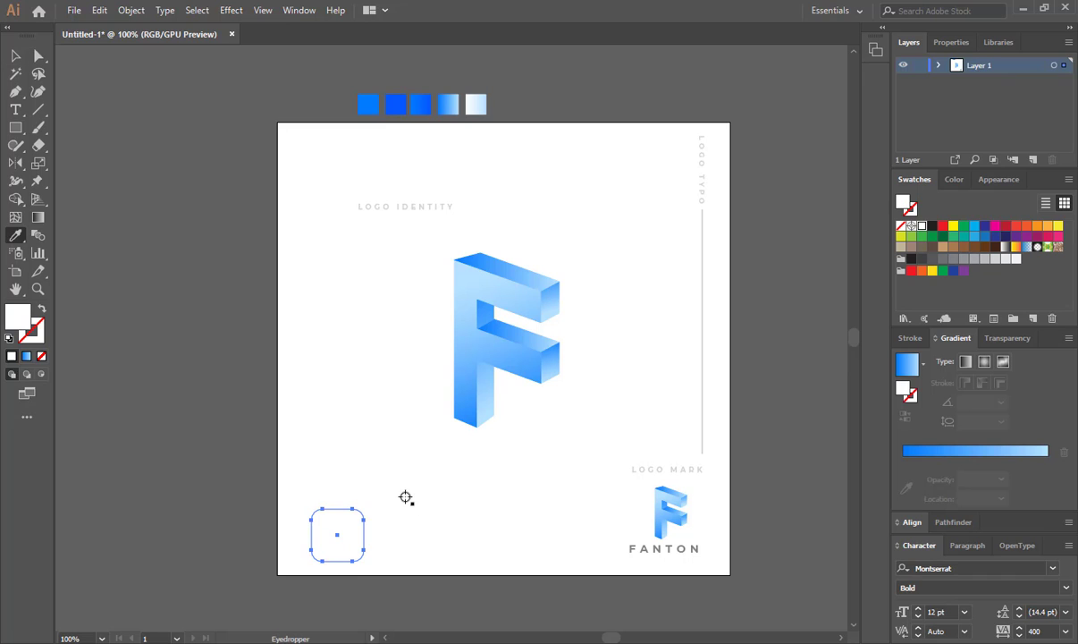
Add a Multiply drop shadow to the rounded square with 23% opacity, 1 px X offset, 7 px Y offset and 4 px blur.
{"action": "left_click", "coordinate": [231, 10]}
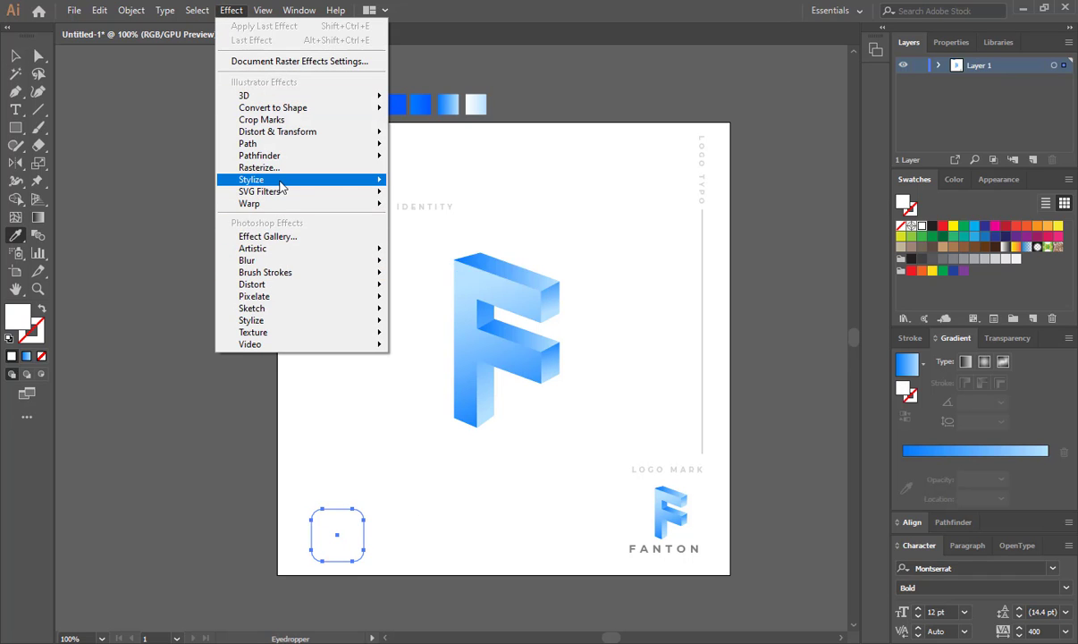
{"action": "left_click", "coordinate": [428, 182]}
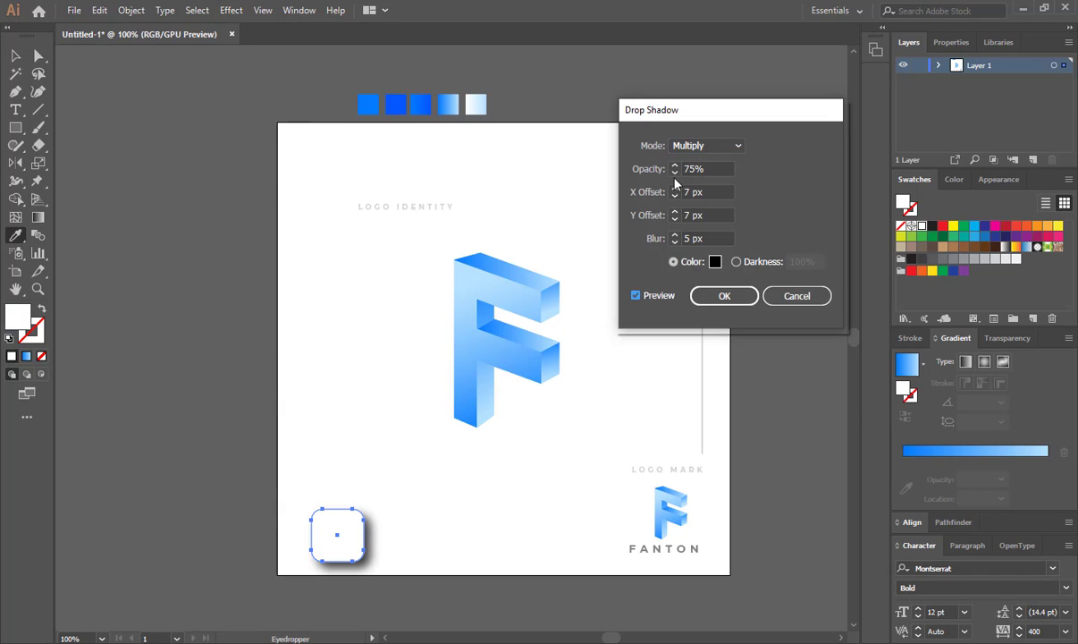
{"action": "left_click", "coordinate": [679, 239]}
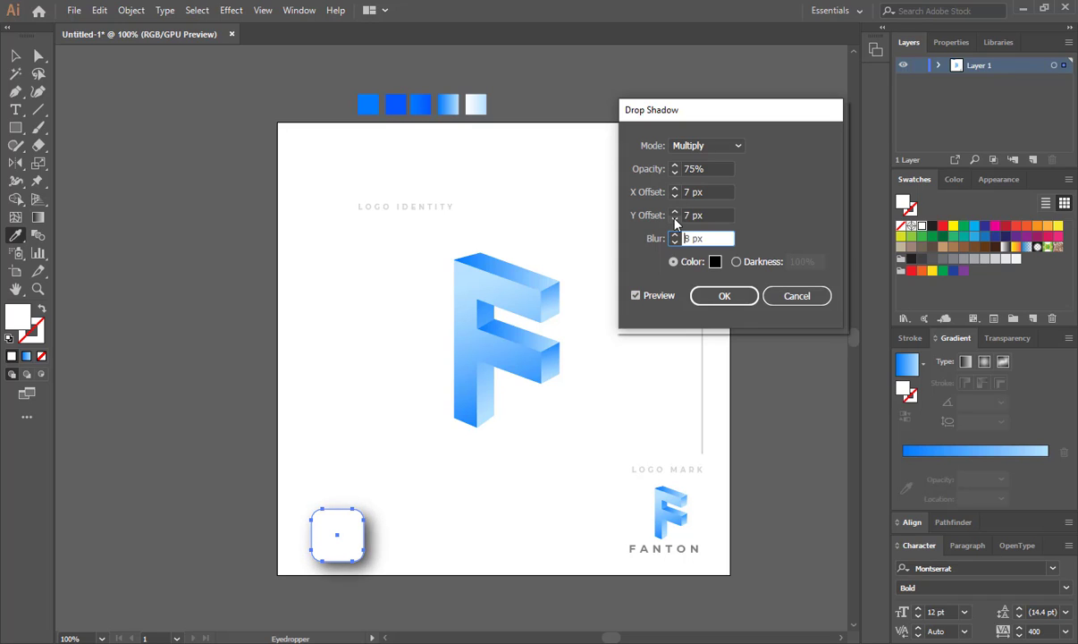
{"action": "left_click", "coordinate": [676, 211]}
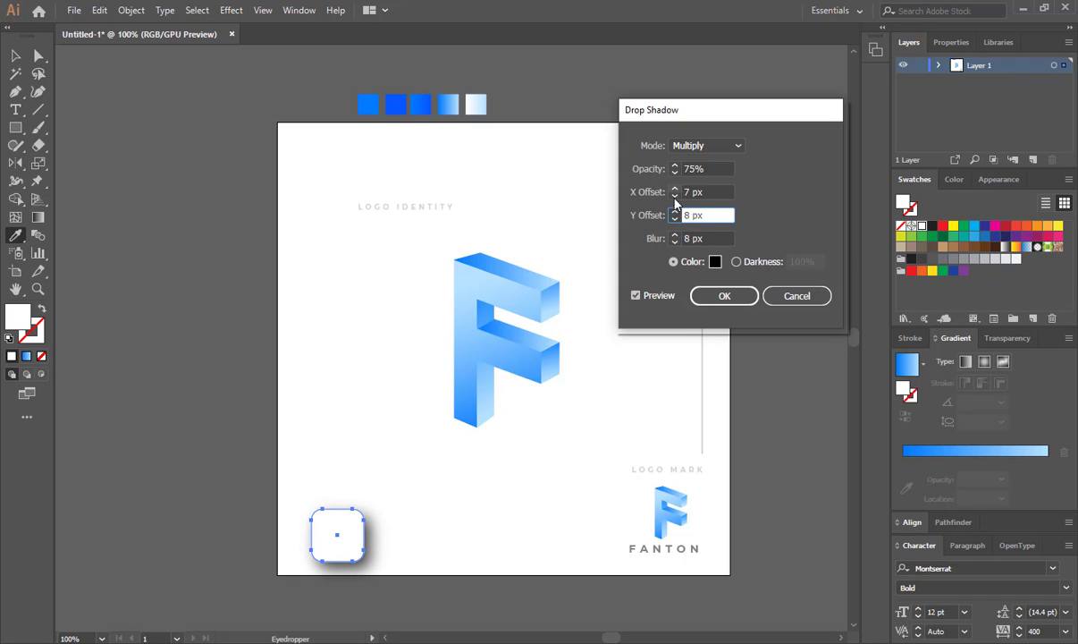
{"action": "left_click", "coordinate": [675, 204]}
{"action": "left_click", "coordinate": [675, 173]}
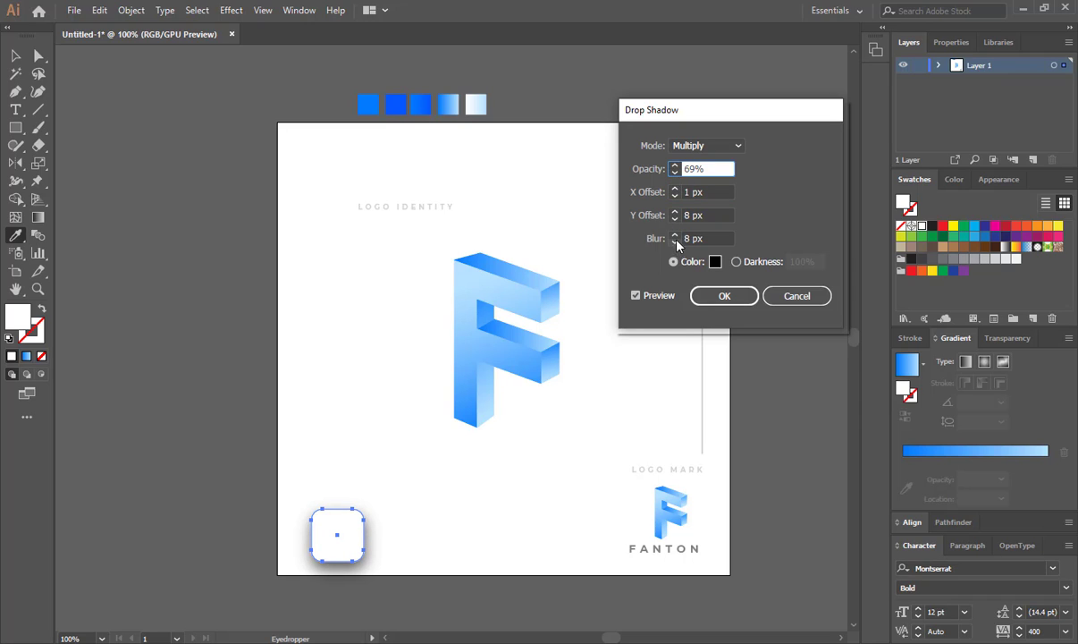
{"action": "left_click", "coordinate": [676, 174]}
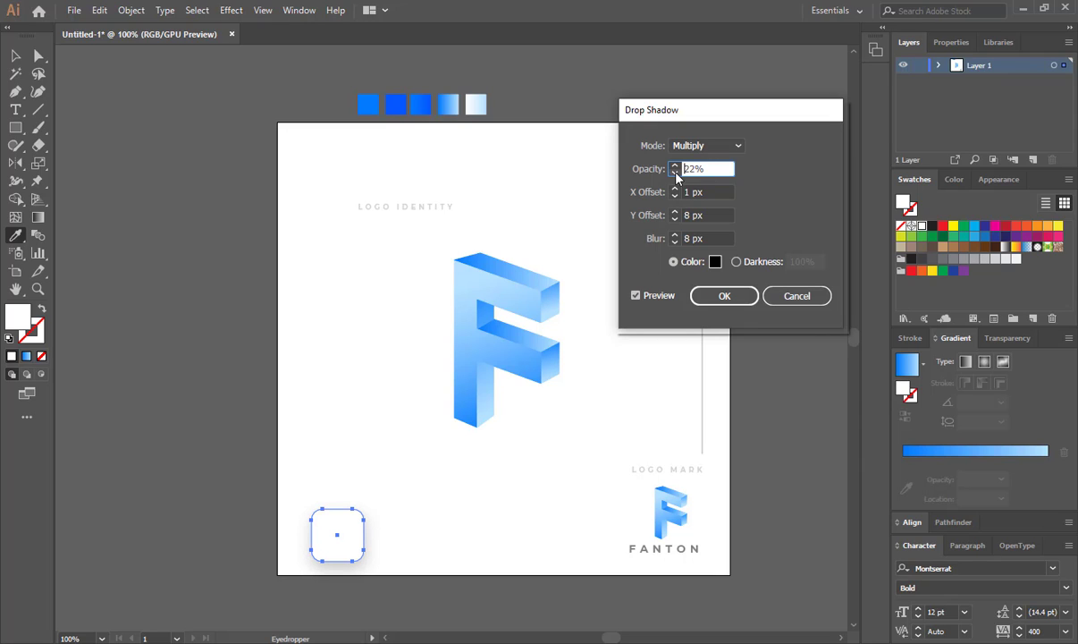
{"action": "left_click", "coordinate": [676, 243]}
{"action": "left_click", "coordinate": [676, 243]}
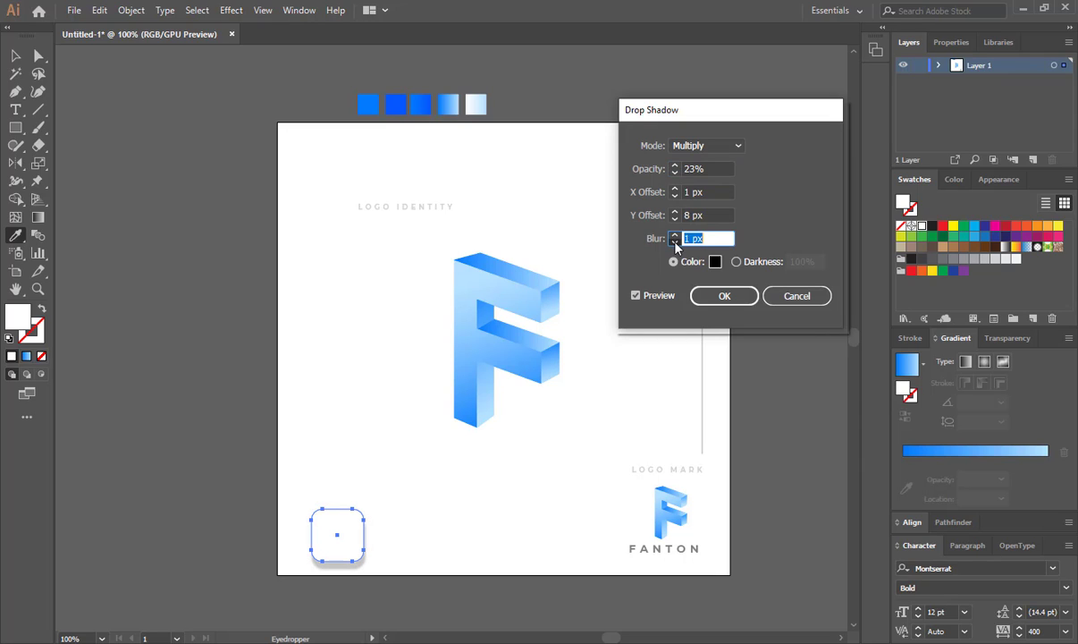
{"action": "left_click", "coordinate": [676, 243]}
{"action": "left_click", "coordinate": [676, 244]}
{"action": "left_click", "coordinate": [675, 220]}
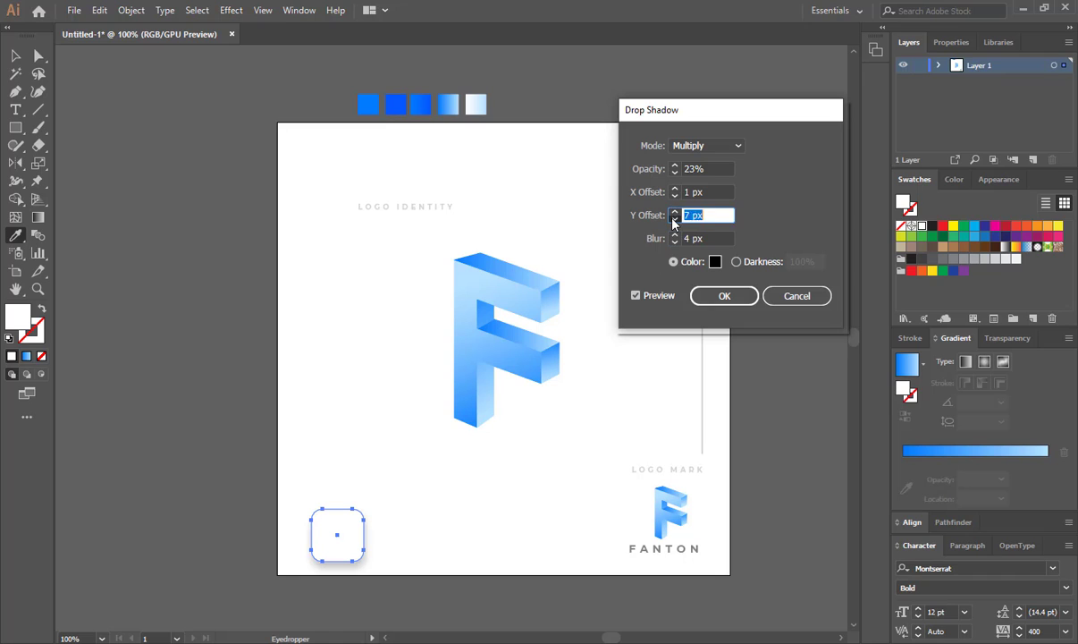
{"action": "left_click", "coordinate": [718, 295]}
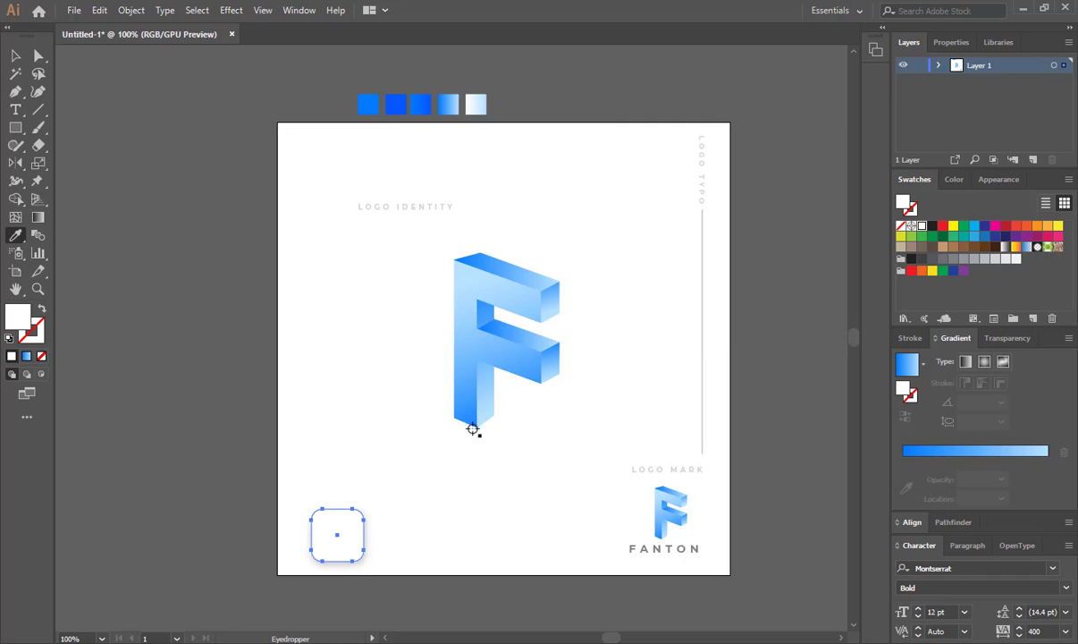
Duplicate the large F, scale the copy down to fit inside the white rounded tile and bring it in front.
{"action": "key", "text": "v"}
{"action": "left_click", "coordinate": [349, 449]}
{"action": "left_click", "coordinate": [461, 383]}
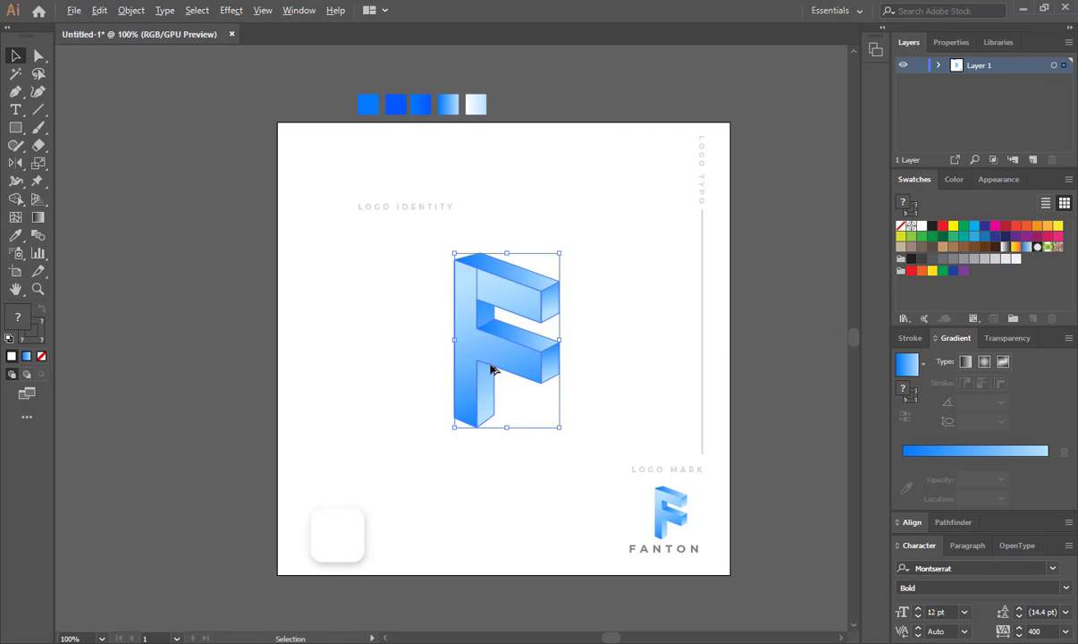
{"action": "left_click_drag", "start_coordinate": [491, 365], "coordinate": [471, 489]}
{"action": "mouse_move", "coordinate": [435, 378]}
{"action": "left_mouse_down"}
{"action": "mouse_move", "coordinate": [474, 431]}
{"action": "mouse_move", "coordinate": [338, 535]}
{"action": "mouse_move", "coordinate": [364, 554]}
{"action": "mouse_move", "coordinate": [323, 493]}
{"action": "left_mouse_up"}
{"action": "left_click", "coordinate": [465, 443]}
{"action": "right_click", "coordinate": [338, 536]}
{"action": "mouse_move", "coordinate": [385, 449]}
{"action": "left_click", "coordinate": [534, 457]}
{"action": "left_click", "coordinate": [420, 518]}
Place a slightly smaller copy of the white icon tile to its right and fill the copy's square dark navy.
{"action": "left_click_drag", "start_coordinate": [346, 542], "coordinate": [418, 558]}
{"action": "left_click", "coordinate": [415, 543]}
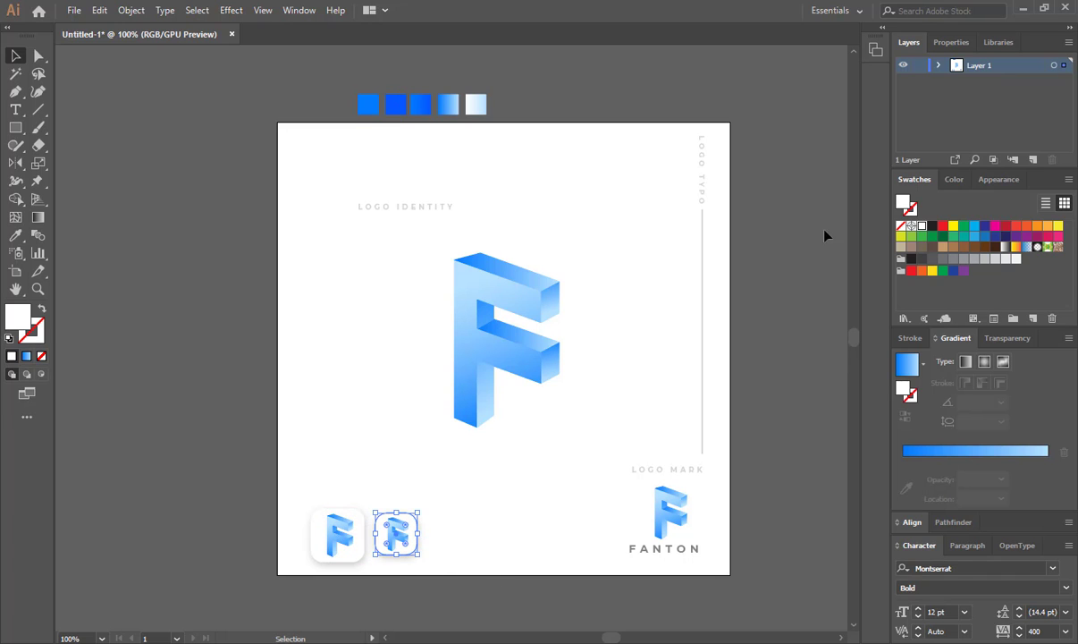
{"action": "left_click", "coordinate": [1005, 237]}
{"action": "double_click", "coordinate": [20, 308]}
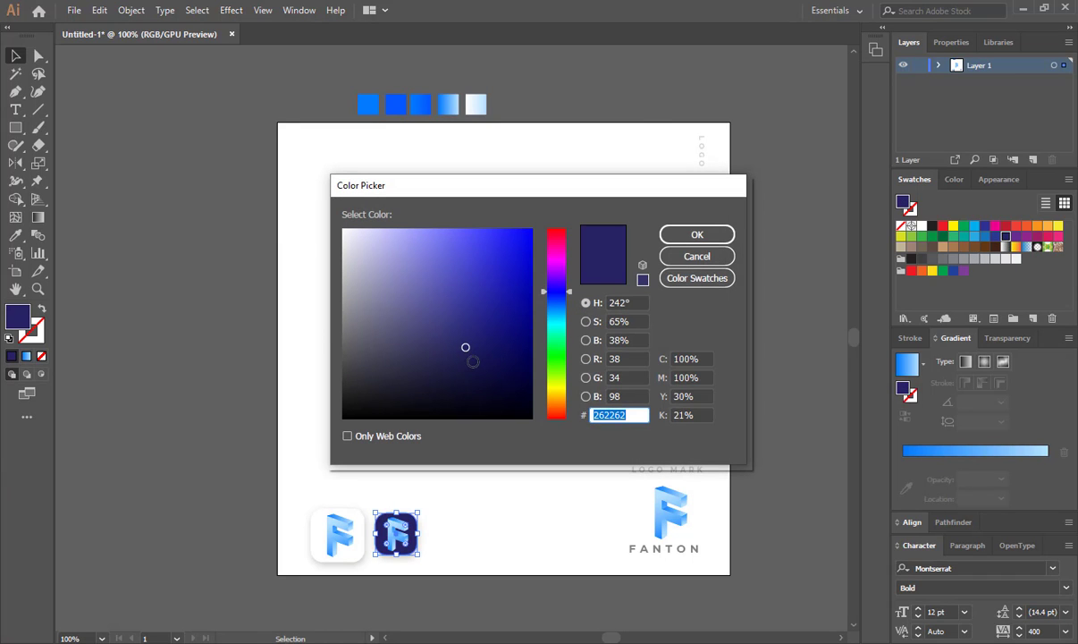
{"action": "key", "text": "Return"}
{"action": "left_click", "coordinate": [362, 444]}
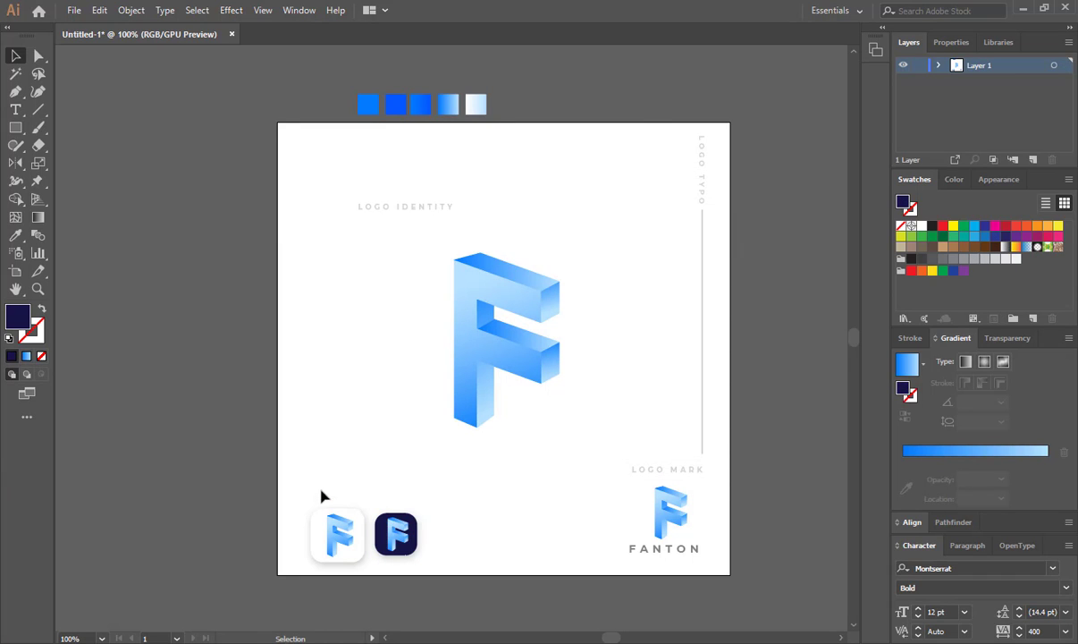
{"action": "left_click", "coordinate": [397, 534]}
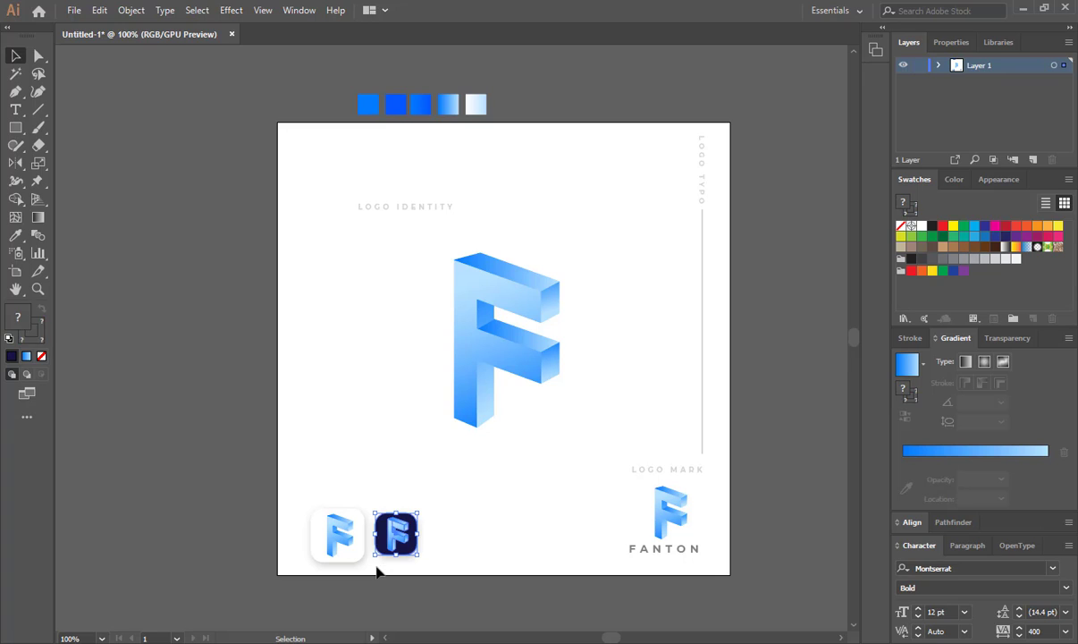
{"action": "left_click", "coordinate": [447, 534]}
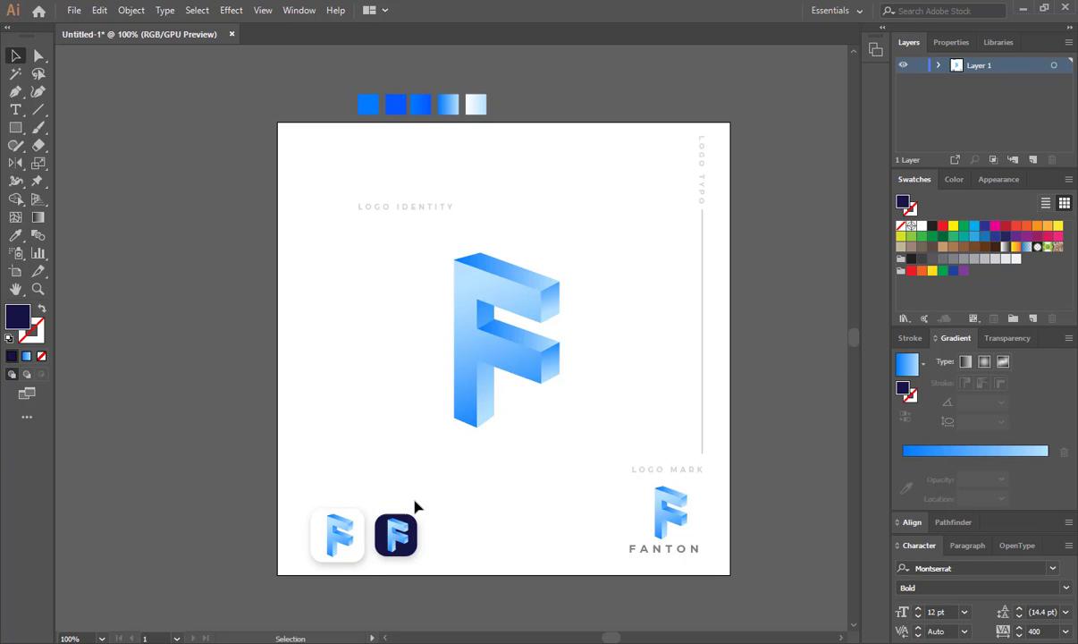
Add the text APP ICON above the two icon tiles.
{"action": "left_click", "coordinate": [15, 109]}
{"action": "left_click", "coordinate": [347, 467]}
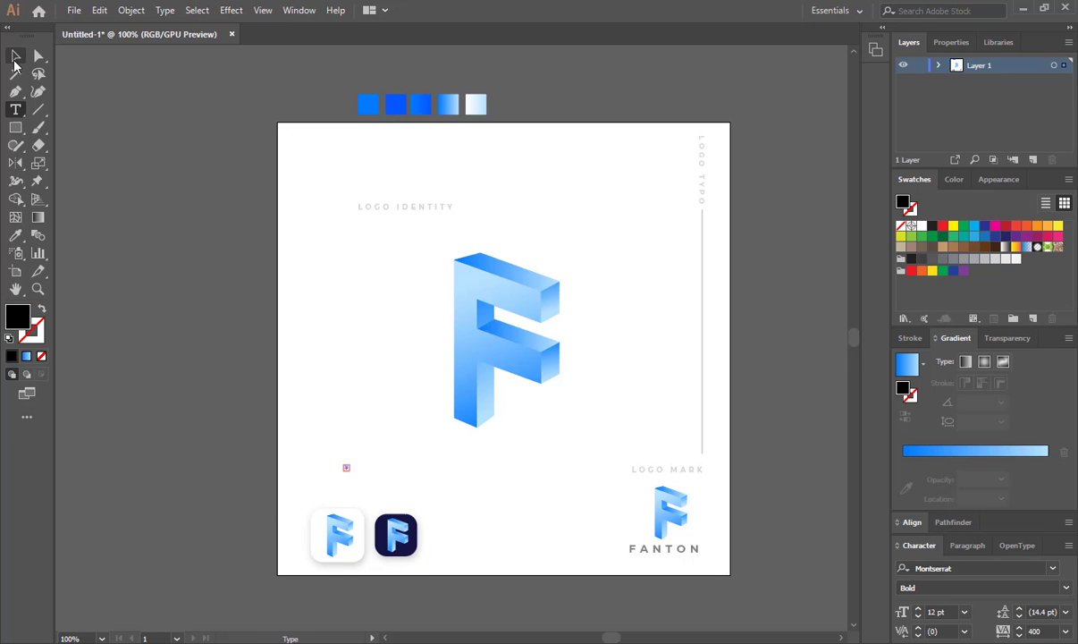
{"action": "left_click", "coordinate": [14, 60]}
{"action": "left_click", "coordinate": [16, 109]}
{"action": "left_click", "coordinate": [336, 462]}
{"action": "type", "text": "APP ICON"}
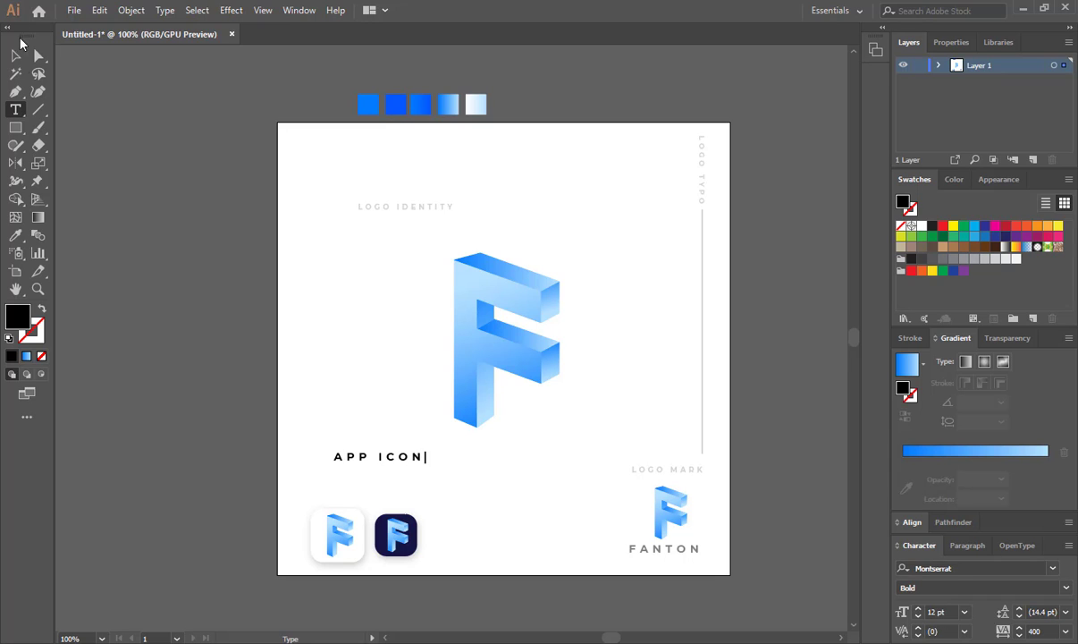
{"action": "left_click", "coordinate": [16, 56]}
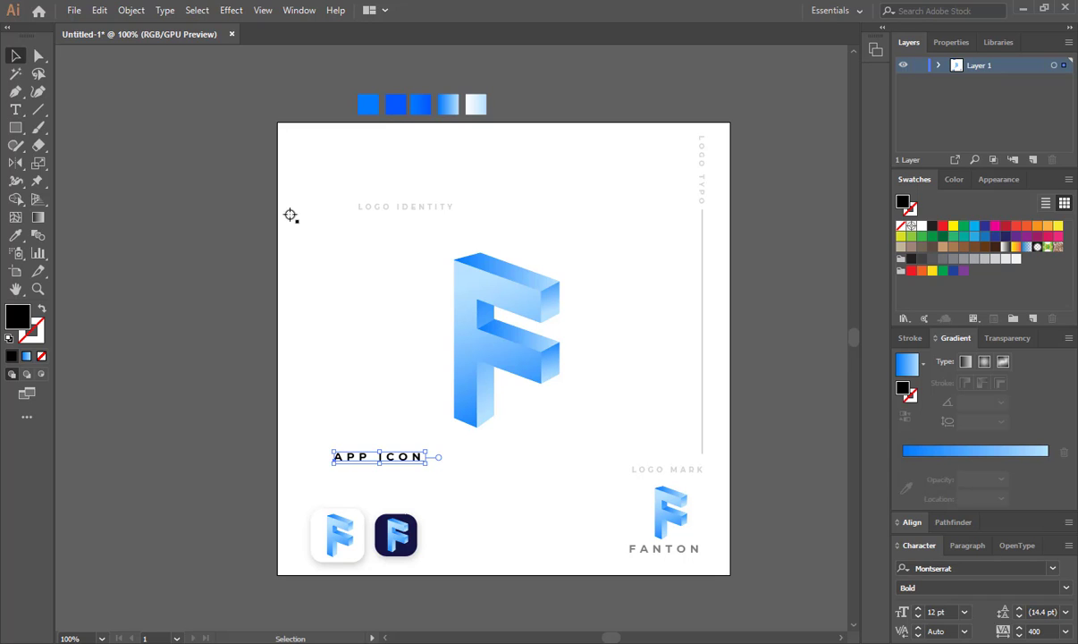
Match the APP ICON text to the light grey 8 pt style of the LOGO MARK caption.
{"action": "key", "text": "i"}
{"action": "left_click", "coordinate": [645, 467]}
{"action": "key", "text": "v"}
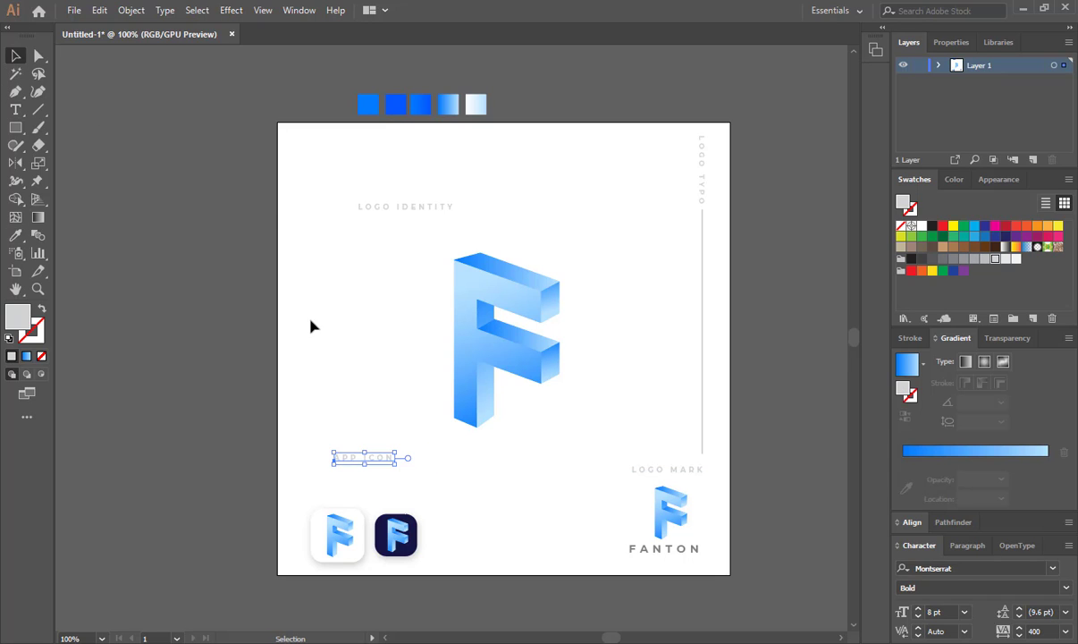
{"action": "left_click", "coordinate": [359, 340]}
Align the vertical centres of the APP ICON and LOGO MARK captions and nudge both slightly down.
{"action": "left_click", "coordinate": [378, 458]}
{"action": "left_click", "coordinate": [661, 470], "text": "shift"}
{"action": "left_click", "coordinate": [921, 522]}
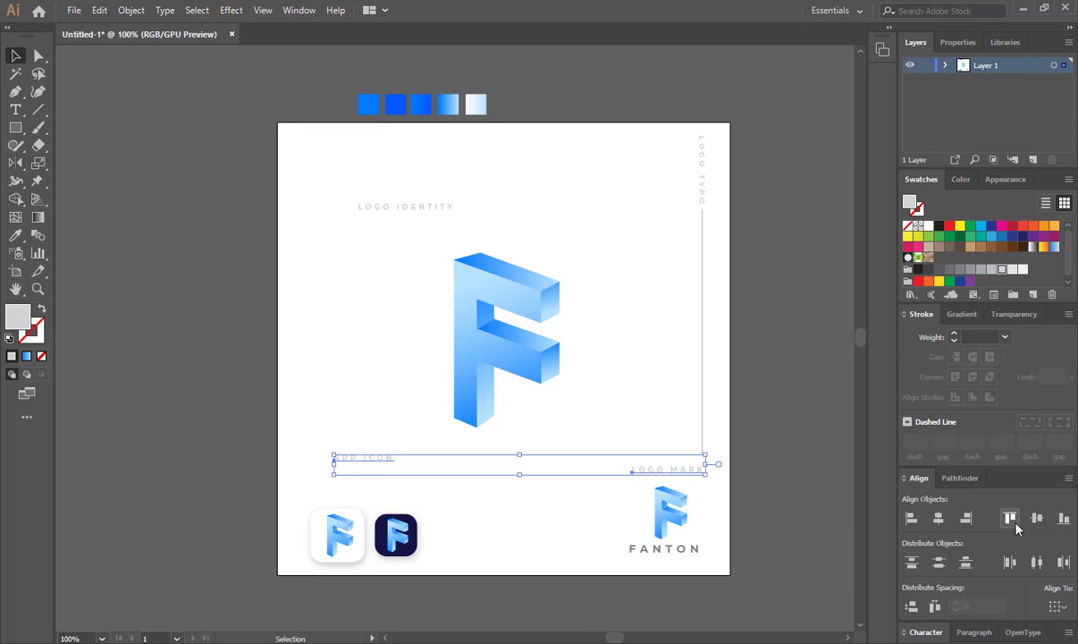
{"action": "left_click", "coordinate": [1037, 518]}
{"action": "key", "text": "Down"}
{"action": "key", "text": "Down"}
{"action": "key", "text": "Down"}
{"action": "key", "text": "Down"}
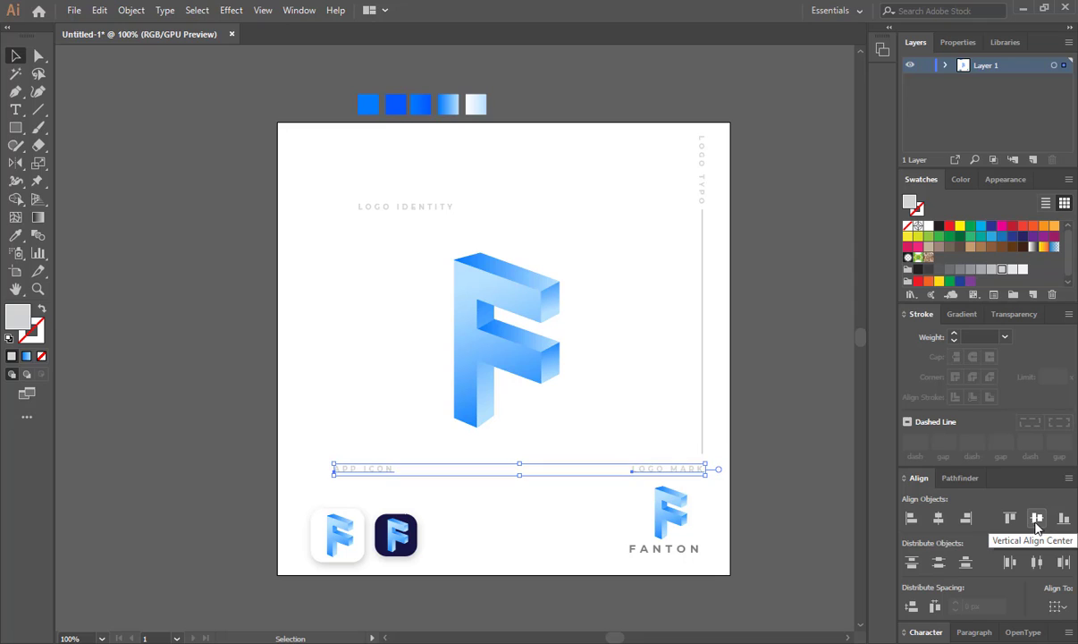
Nudge the thin vertical line beneath the LOGO TYPO caption slightly down.
{"action": "left_click", "coordinate": [364, 399]}
{"action": "left_click_drag", "start_coordinate": [692, 389], "coordinate": [712, 414]}
{"action": "key", "text": "Down"}
{"action": "key", "text": "Down"}
{"action": "key", "text": "Down"}
{"action": "key", "text": "Down"}
{"action": "key", "text": "Down"}
Shift the APP ICON caption left until it lines up with the white tile's left edge.
{"action": "left_click", "coordinate": [361, 491]}
{"action": "left_click", "coordinate": [357, 471]}
{"action": "key", "text": "shift+Left"}
{"action": "key", "text": "shift+Left"}
{"action": "key", "text": "shift+Left"}
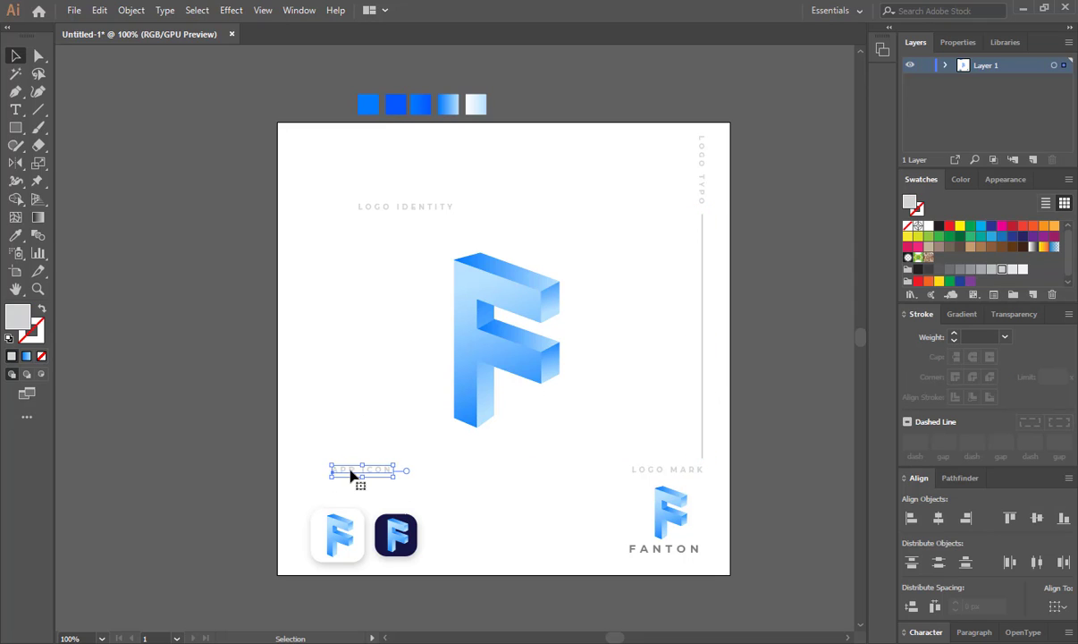
{"action": "left_click", "coordinate": [441, 499]}
Move both icon tiles up together, closer to the APP ICON caption.
{"action": "left_click_drag", "start_coordinate": [331, 497], "coordinate": [443, 543]}
{"action": "key", "text": "Up"}
{"action": "key", "text": "Up"}
{"action": "key", "text": "Up"}
{"action": "key", "text": "Up"}
{"action": "key", "text": "Up"}
{"action": "key", "text": "Up"}
{"action": "key", "text": "Up"}
{"action": "key", "text": "Up"}
{"action": "key", "text": "Up"}
{"action": "key", "text": "Up"}
{"action": "key", "text": "Up"}
{"action": "key", "text": "Up"}
{"action": "key", "text": "Up"}
{"action": "key", "text": "Up"}
{"action": "key", "text": "Up"}
{"action": "key", "text": "Up"}
{"action": "key", "text": "Up"}
{"action": "key", "text": "Up"}
{"action": "key", "text": "Up"}
{"action": "key", "text": "Up"}
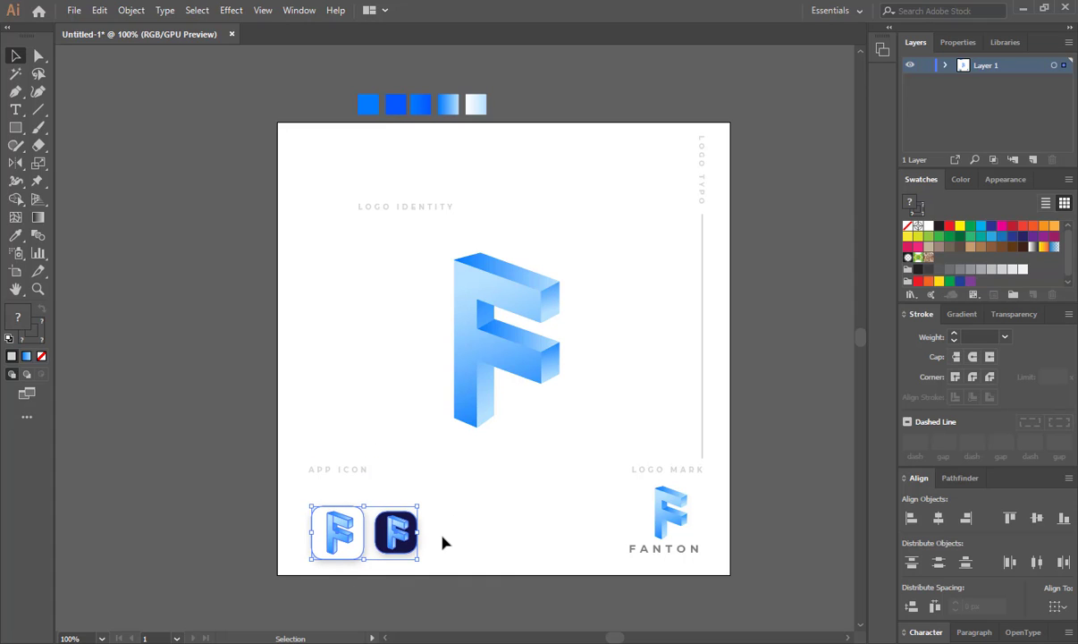
{"action": "left_click", "coordinate": [470, 530]}
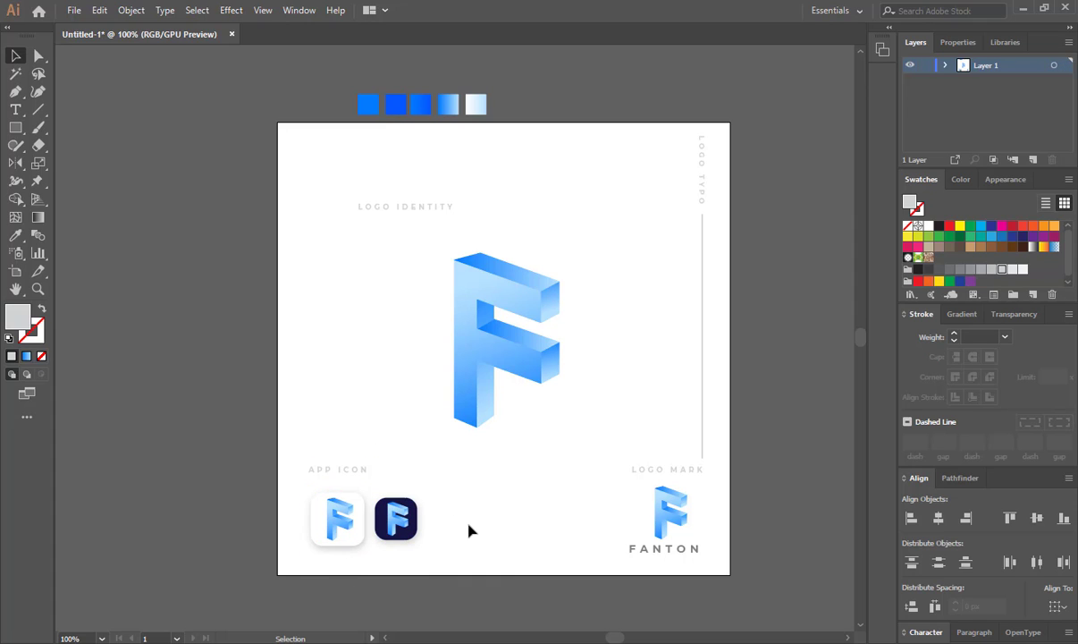
Duplicate the large F, enlarge the copy and place it across the artboard's upper-left edge.
{"action": "left_click_drag", "start_coordinate": [590, 239], "coordinate": [424, 431]}
{"action": "left_click_drag", "start_coordinate": [511, 356], "coordinate": [285, 323]}
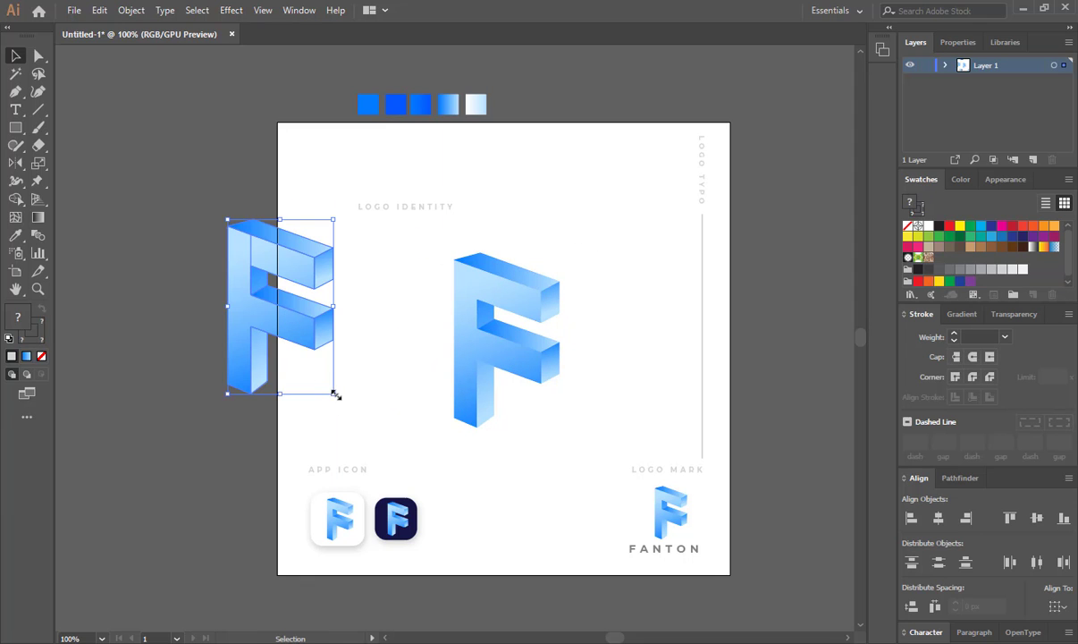
{"action": "left_click_drag", "start_coordinate": [336, 394], "coordinate": [353, 424]}
{"action": "left_click_drag", "start_coordinate": [293, 284], "coordinate": [294, 193]}
Set the enlarged F copy's opacity to 33% and preview the artboard in Save for Web.
{"action": "left_click_drag", "start_coordinate": [152, 379], "coordinate": [337, 143]}
{"action": "left_click", "coordinate": [1014, 313]}
{"action": "left_click", "coordinate": [1050, 400]}
{"action": "left_click_drag", "start_coordinate": [1046, 420], "coordinate": [1011, 421]}
{"action": "left_click", "coordinate": [428, 406]}
{"action": "left_click", "coordinate": [217, 313]}
{"action": "left_click", "coordinate": [1050, 402]}
{"action": "left_click", "coordinate": [322, 393]}
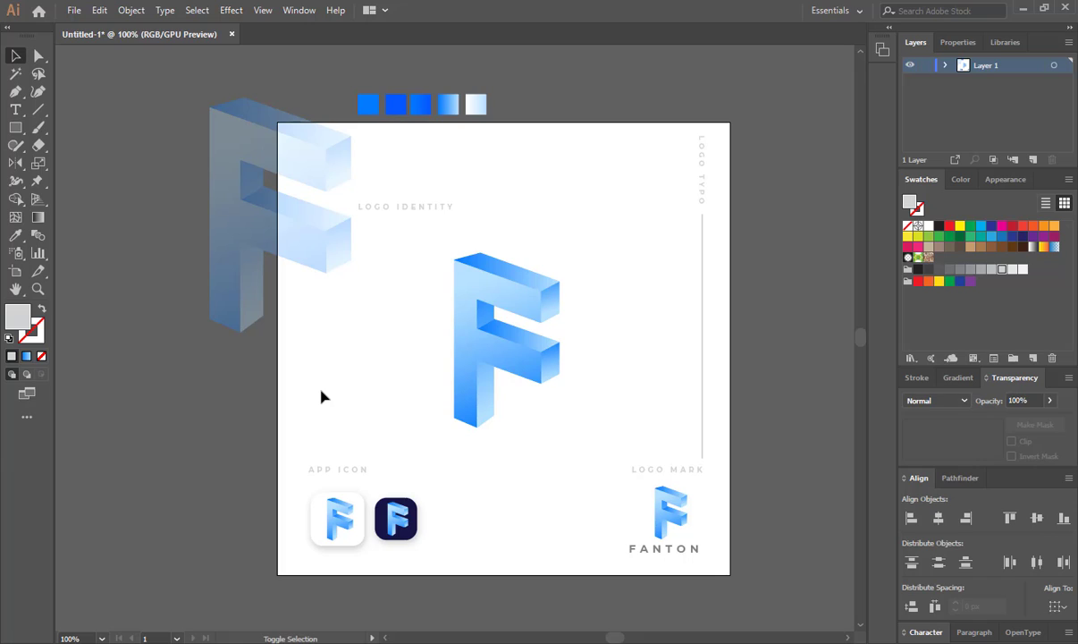
{"action": "key", "text": "ctrl+alt+shift+s"}
{"action": "left_click", "coordinate": [941, 591]}
Try a copy of the faded F across the artboard's upper-right edge, behind the LOGO TYPO caption, and delete it.
{"action": "left_click", "coordinate": [289, 236]}
{"action": "left_click_drag", "start_coordinate": [289, 236], "coordinate": [748, 229]}
{"action": "right_click", "coordinate": [760, 150]}
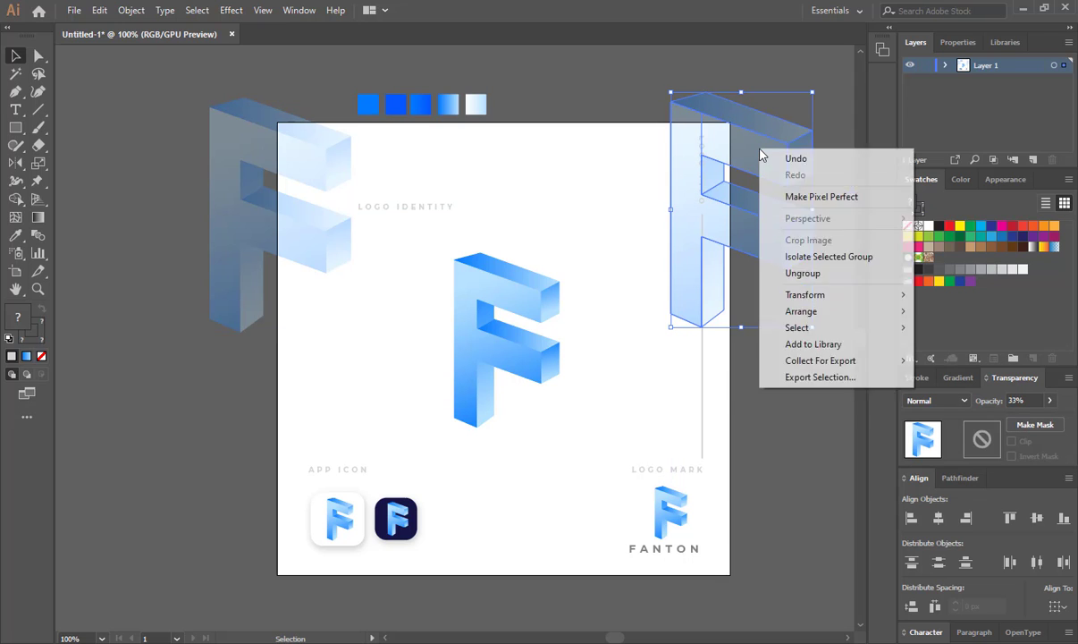
{"action": "mouse_move", "coordinate": [812, 311]}
{"action": "left_click", "coordinate": [693, 361]}
{"action": "left_click", "coordinate": [591, 212]}
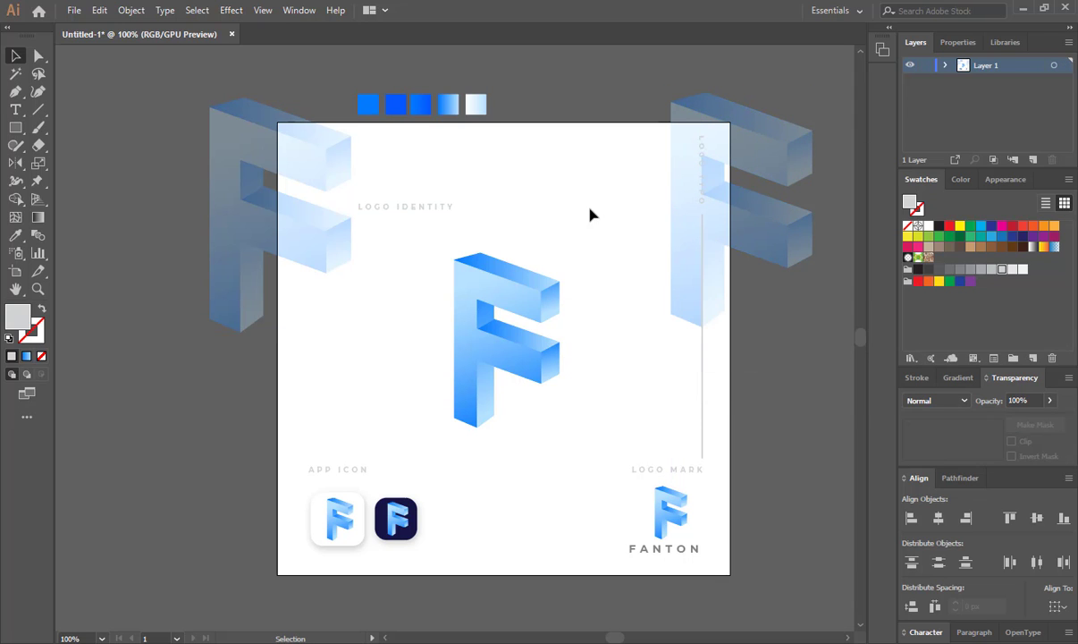
{"action": "left_click", "coordinate": [768, 157]}
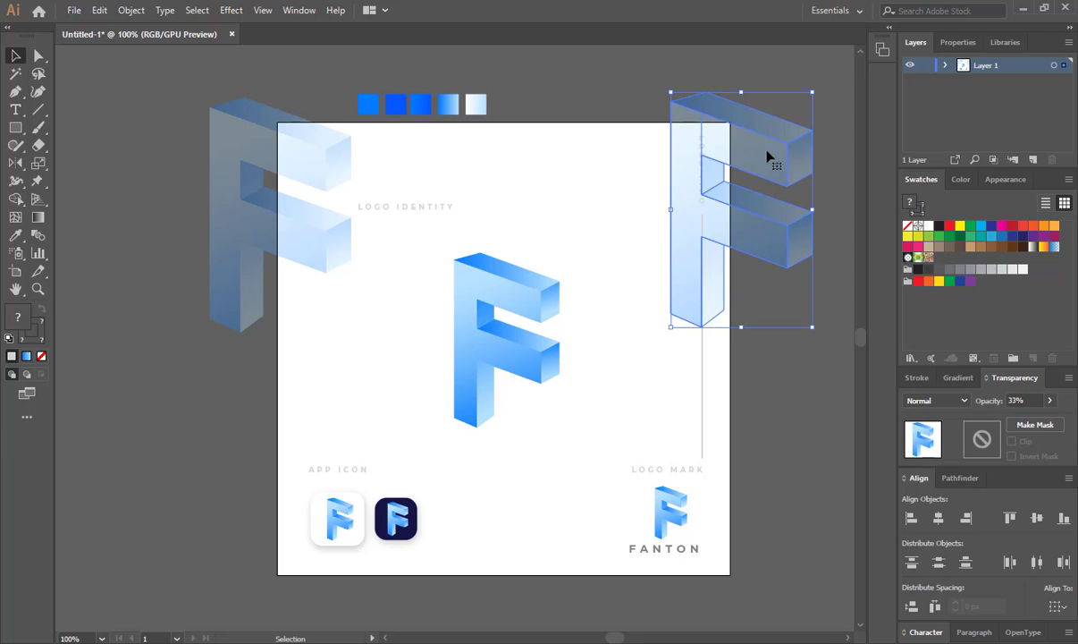
{"action": "key", "text": "Delete"}
Reflect the faded F at the artboard's upper-left edge across the vertical axis.
{"action": "left_click", "coordinate": [237, 138]}
{"action": "right_click", "coordinate": [235, 136]}
{"action": "mouse_move", "coordinate": [348, 280]}
{"action": "left_click", "coordinate": [473, 334]}
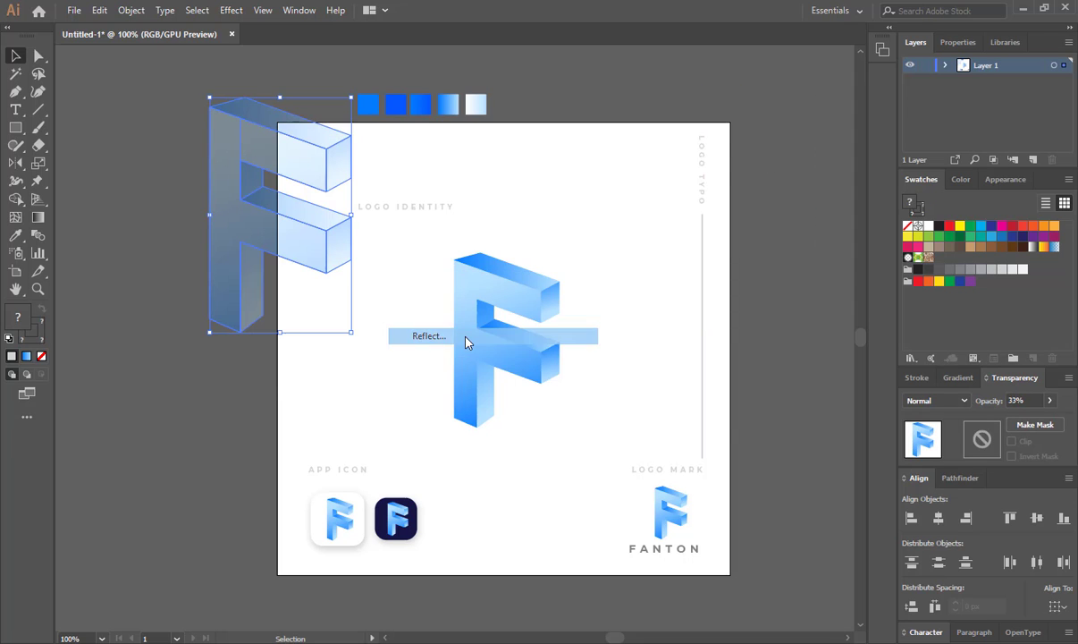
{"action": "left_click", "coordinate": [778, 365]}
{"action": "left_click", "coordinate": [776, 396]}
{"action": "left_click", "coordinate": [565, 430]}
Shrink the mirrored F slightly, fit its top to the artboard's upper-left edge and preview the artboard in Save for Web.
{"action": "left_click_drag", "start_coordinate": [342, 266], "coordinate": [306, 293]}
{"action": "left_click_drag", "start_coordinate": [281, 234], "coordinate": [306, 234]}
{"action": "left_click", "coordinate": [357, 365]}
{"action": "key", "text": "ctrl+alt+shift+s"}
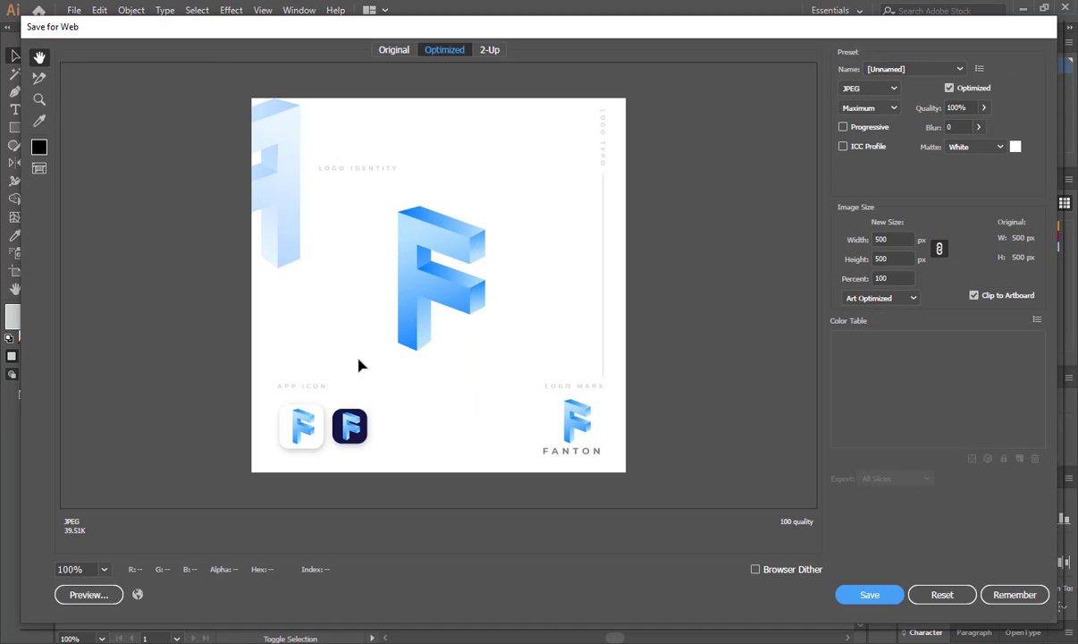
{"action": "left_click", "coordinate": [959, 595]}
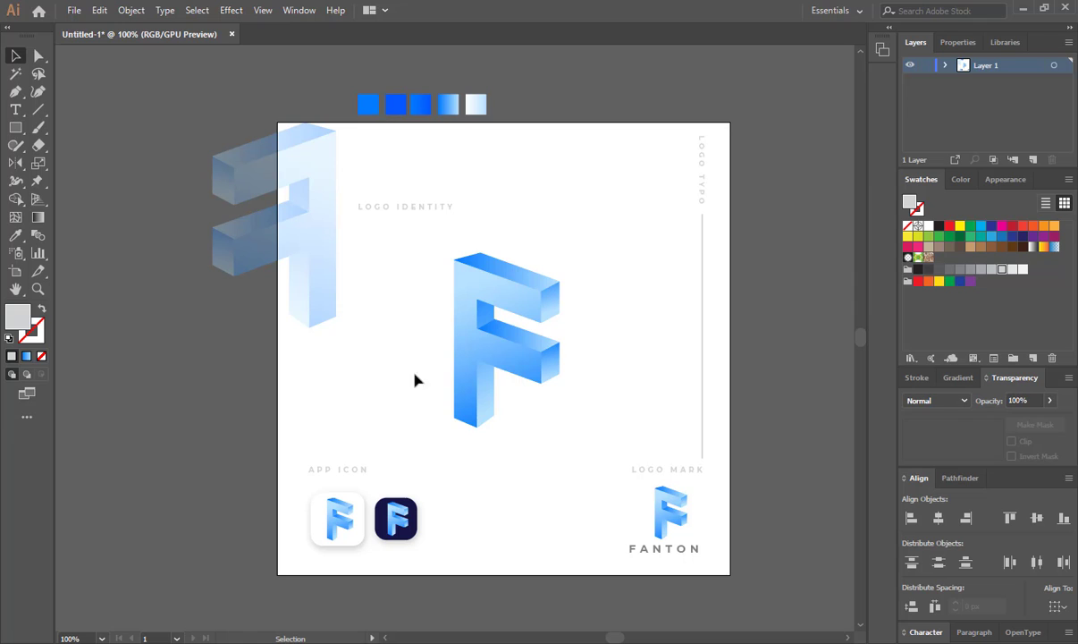
{"action": "left_click", "coordinate": [477, 393]}
{"action": "left_click_drag", "start_coordinate": [561, 429], "coordinate": [580, 446]}
{"action": "key", "text": "ctrl+z"}
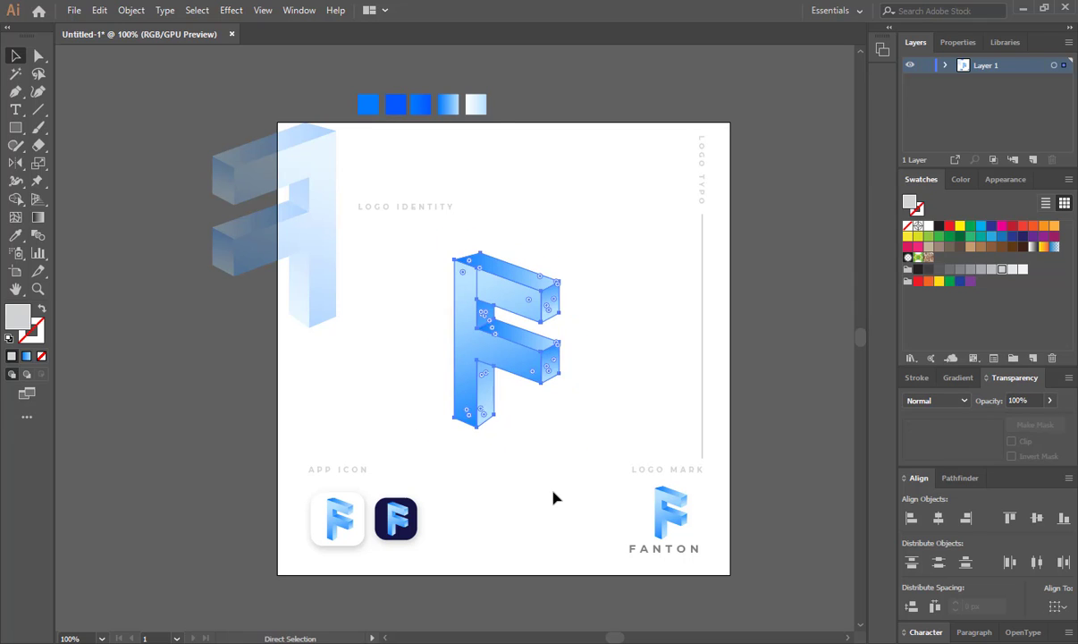
{"action": "left_click", "coordinate": [557, 428]}
{"action": "key", "text": "ctrl+z"}
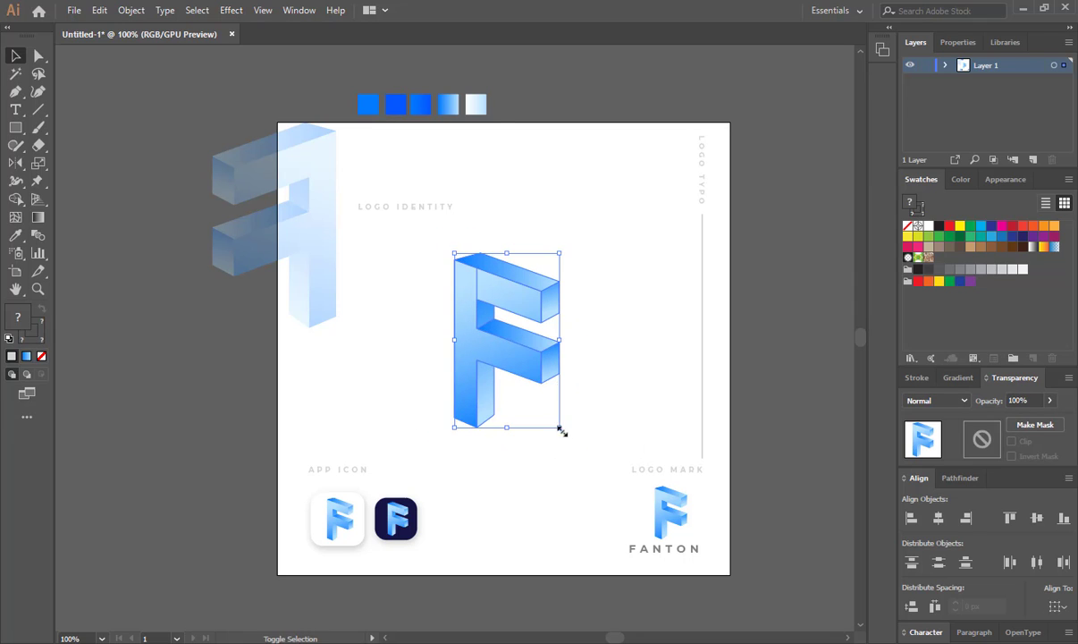
Enlarge the central F slightly about its centre and open the Save for Web preview.
{"action": "left_click_drag", "start_coordinate": [561, 430], "coordinate": [567, 436]}
{"action": "left_click", "coordinate": [549, 457]}
{"action": "key", "text": "ctrl+alt+shift+s"}
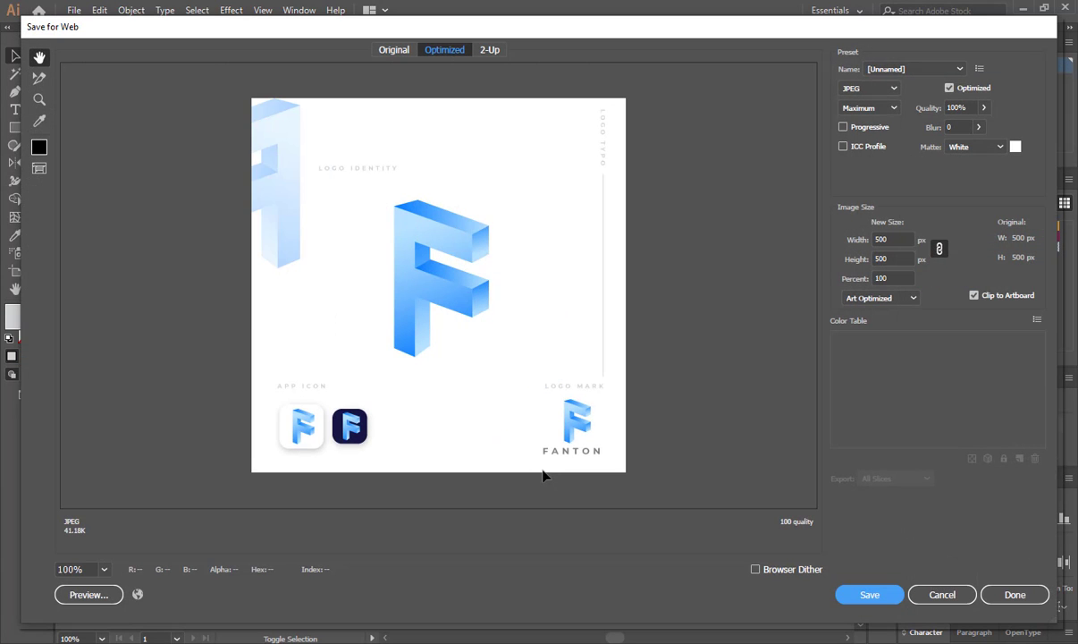
Close the Save for Web preview and ungroup the central F until its stem's narrow side face is separate.
{"action": "left_click", "coordinate": [941, 595]}
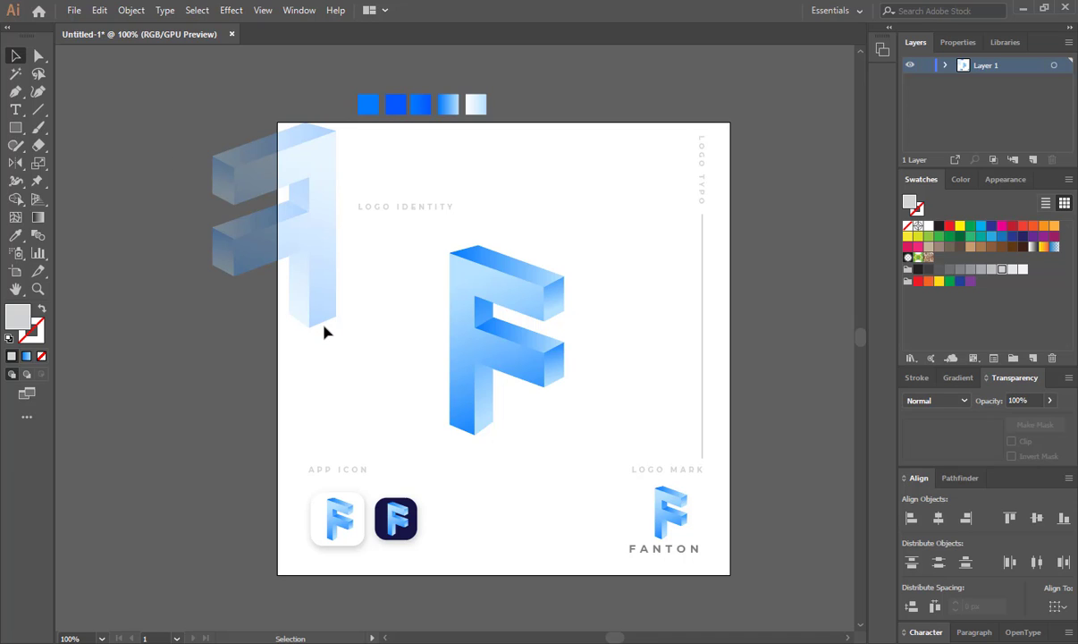
{"action": "right_click", "coordinate": [452, 374]}
{"action": "left_click", "coordinate": [474, 490]}
{"action": "left_click", "coordinate": [450, 453]}
{"action": "right_click", "coordinate": [483, 393]}
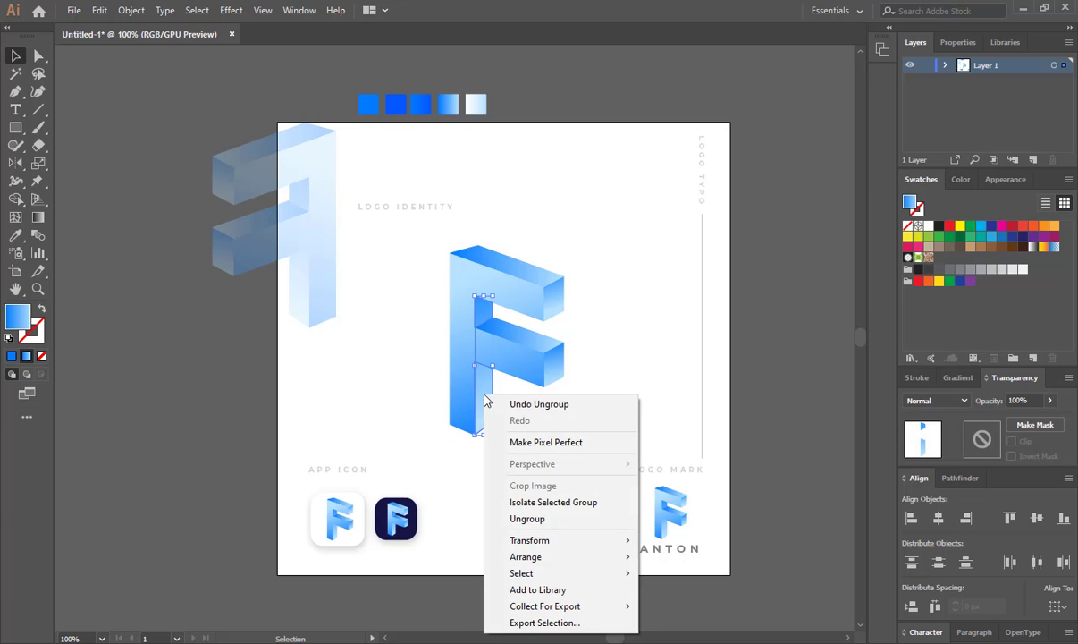
{"action": "left_click", "coordinate": [523, 515]}
Redraw the gradient on the stem's side face steeply downward, from blue just above the face to light blue at its lower end.
{"action": "key", "text": "g"}
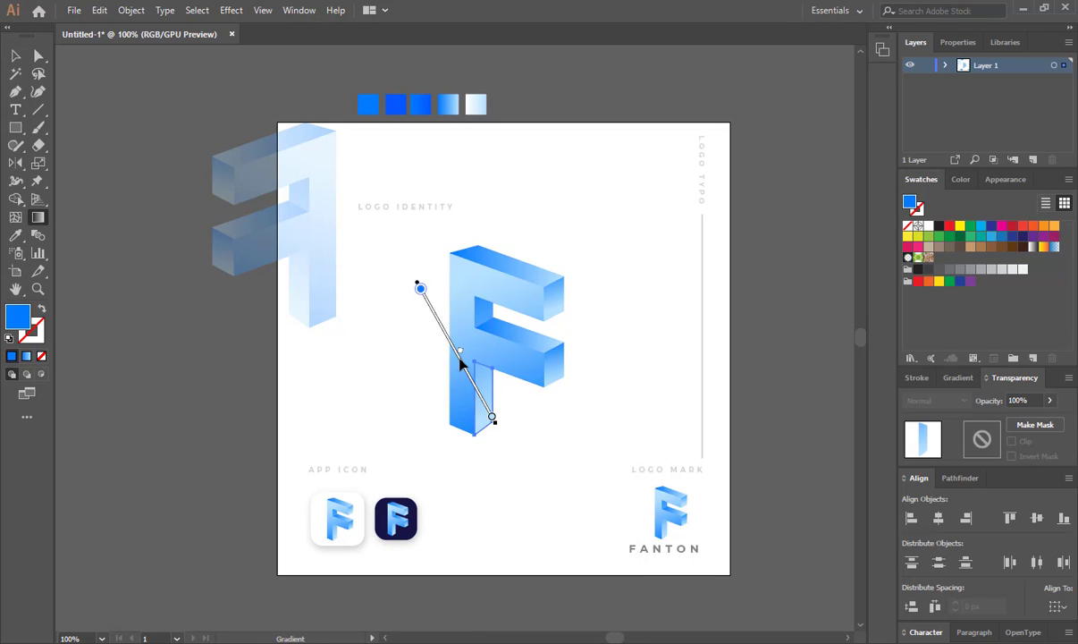
{"action": "left_click_drag", "start_coordinate": [461, 362], "coordinate": [507, 434]}
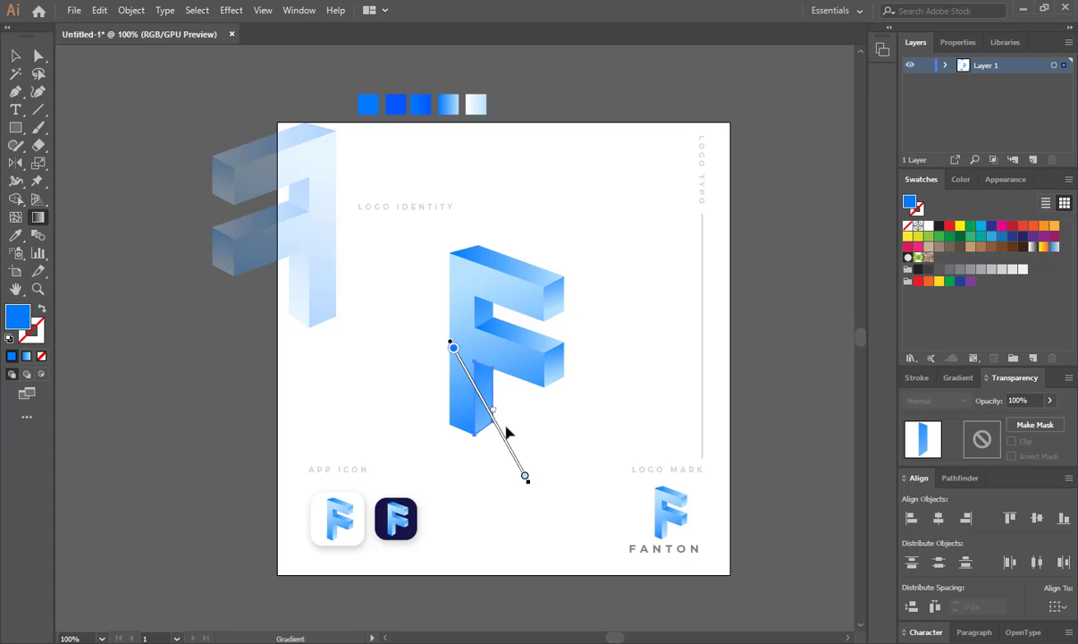
{"action": "left_click_drag", "start_coordinate": [474, 344], "coordinate": [491, 440]}
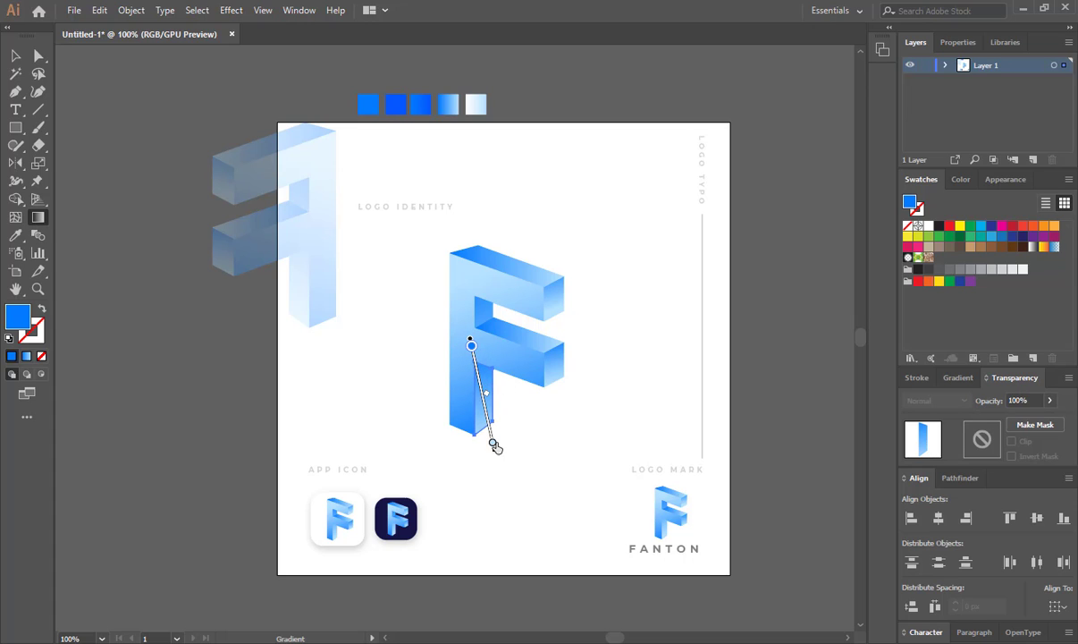
{"action": "key", "text": "v"}
{"action": "left_click", "coordinate": [491, 515]}
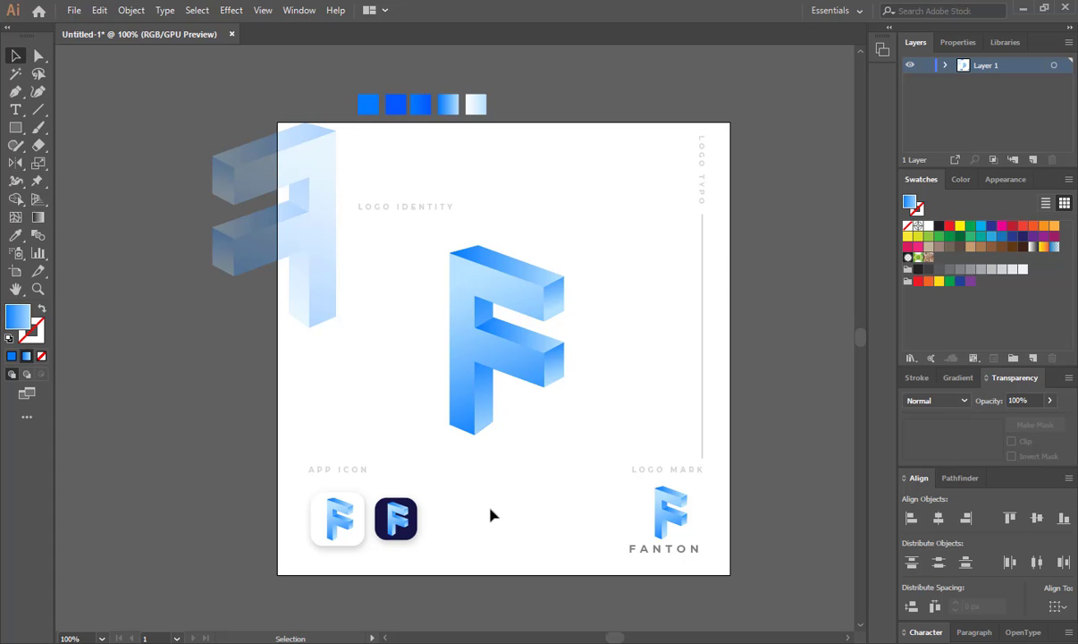